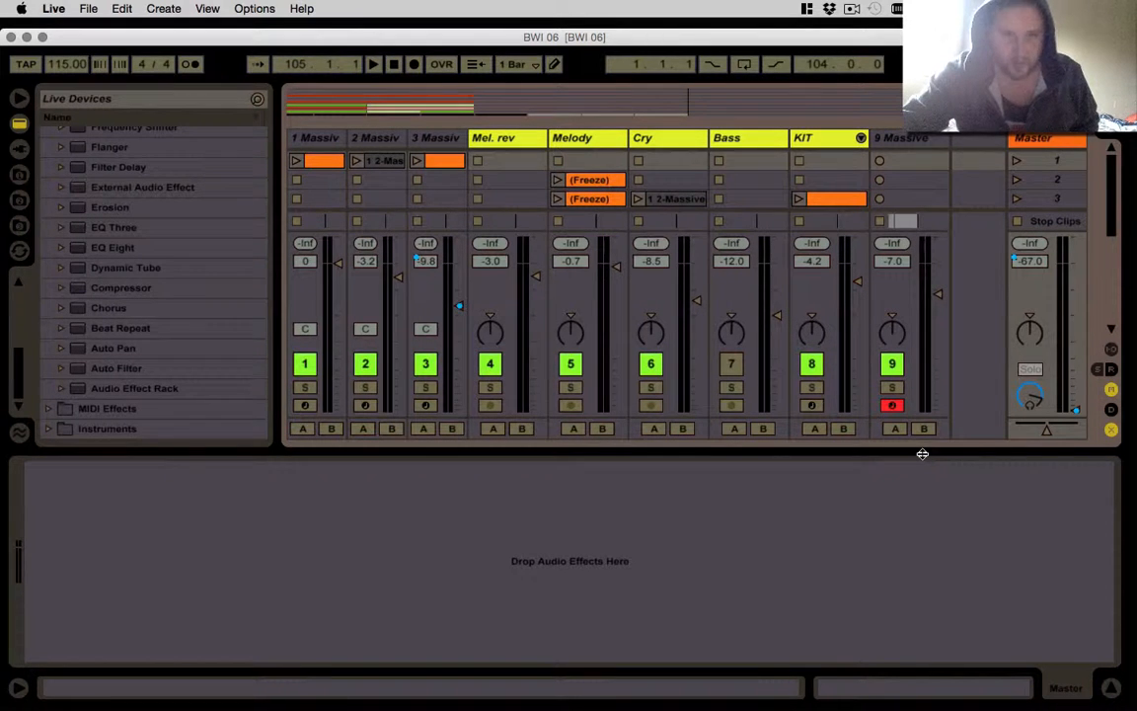
- Select the full loop range in the arrangement and play the song from the beginning at a raised output volume
{"action": "key", "text": "Tab"}
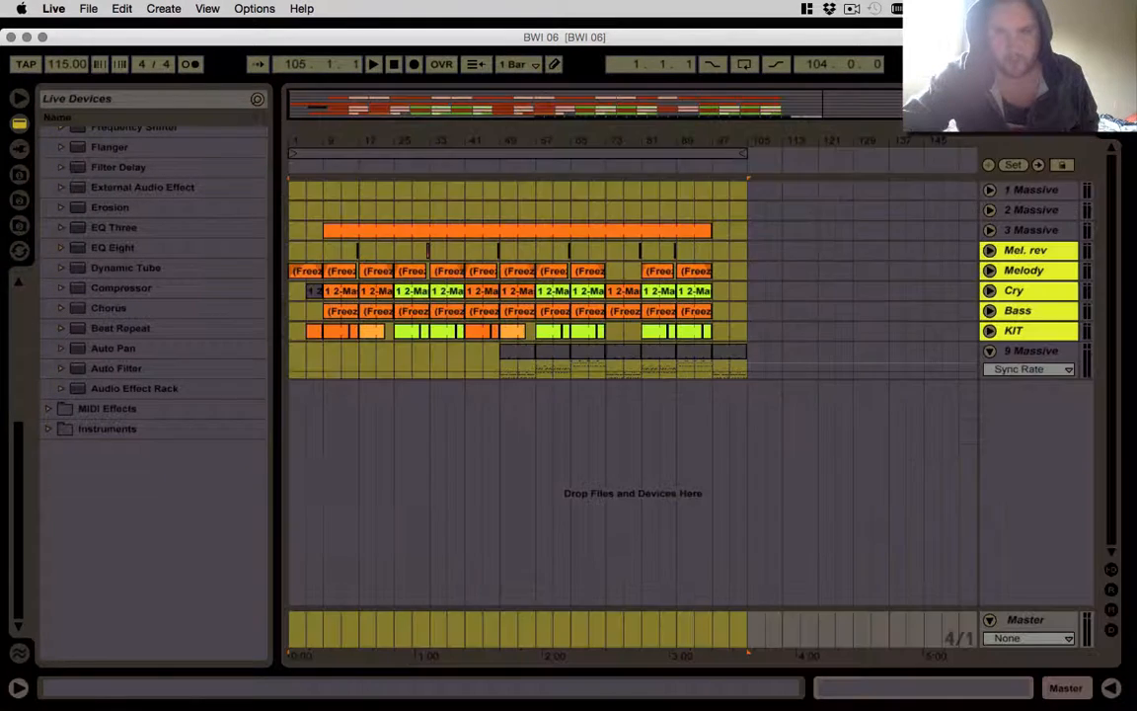
{"action": "left_click", "coordinate": [647, 157]}
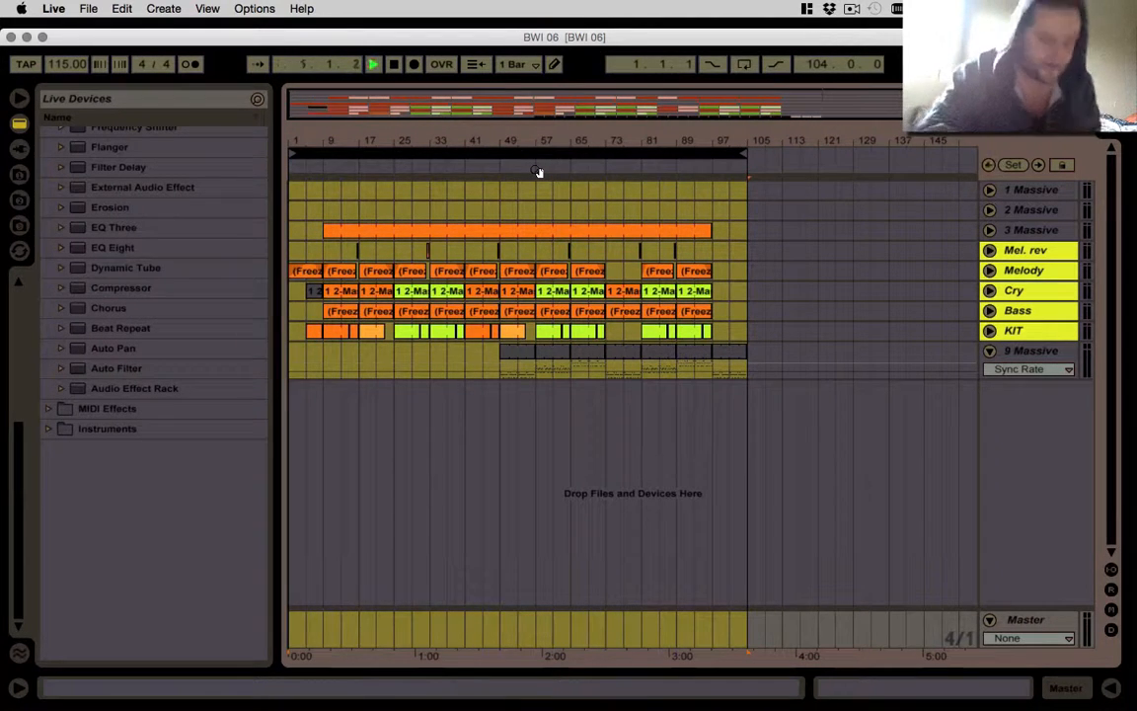
{"action": "key", "text": "XF86AudioRaiseVolume"}
{"action": "key", "text": "XF86AudioRaiseVolume"}
{"action": "key", "text": "XF86AudioRaiseVolume"}
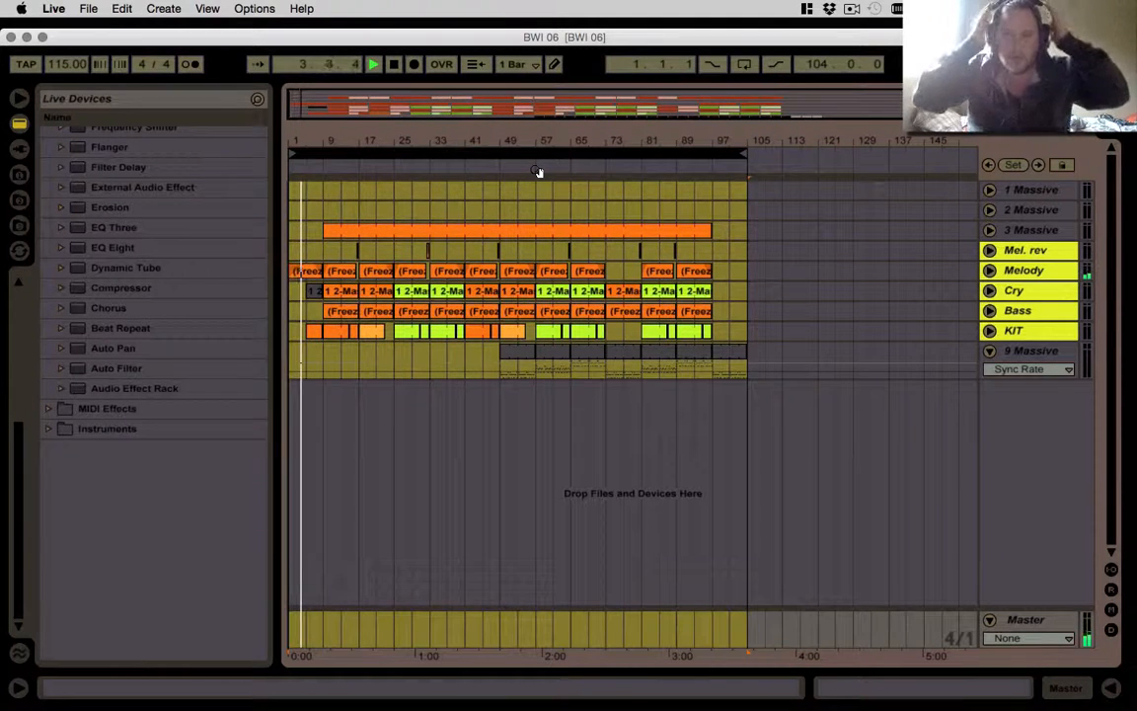
{"action": "key", "text": "XF86AudioRaiseVolume"}
{"action": "key", "text": "XF86AudioRaiseVolume"}
{"action": "key", "text": "XF86AudioRaiseVolume"}
{"action": "key", "text": "XF86AudioRaiseVolume"}
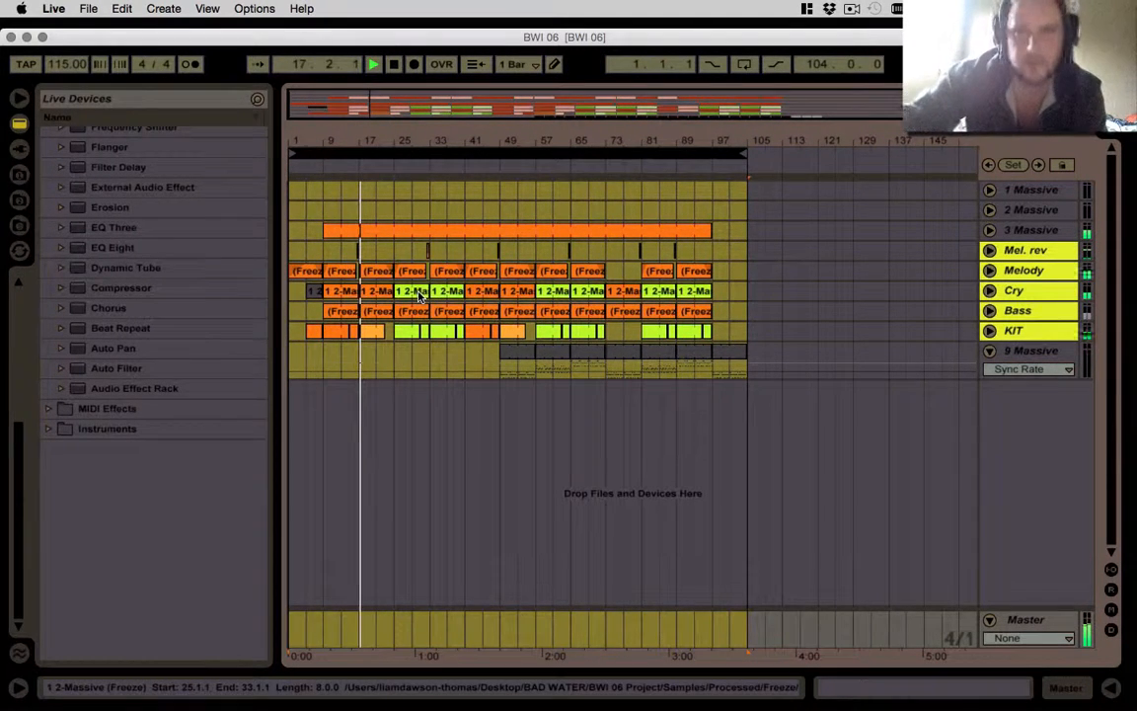
- Set the KIT track volume to -2.8 dB in the session mixer during playback
{"action": "key", "text": "Tab"}
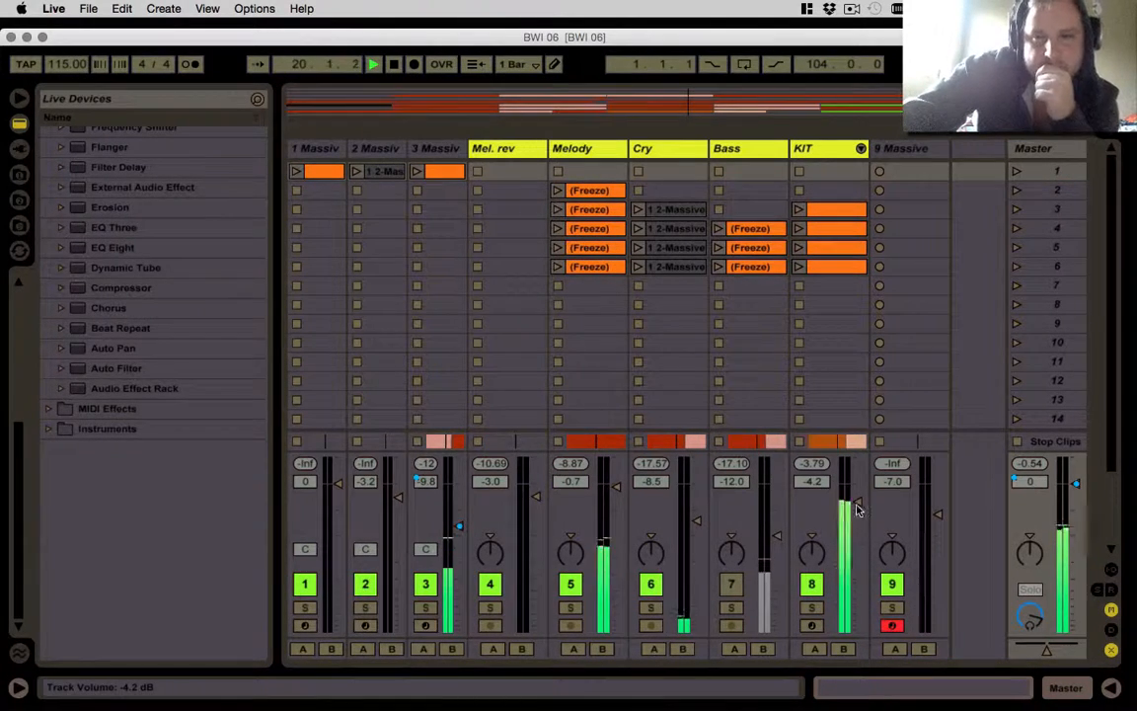
{"action": "left_click_drag", "start_coordinate": [857, 509], "coordinate": [857, 495]}
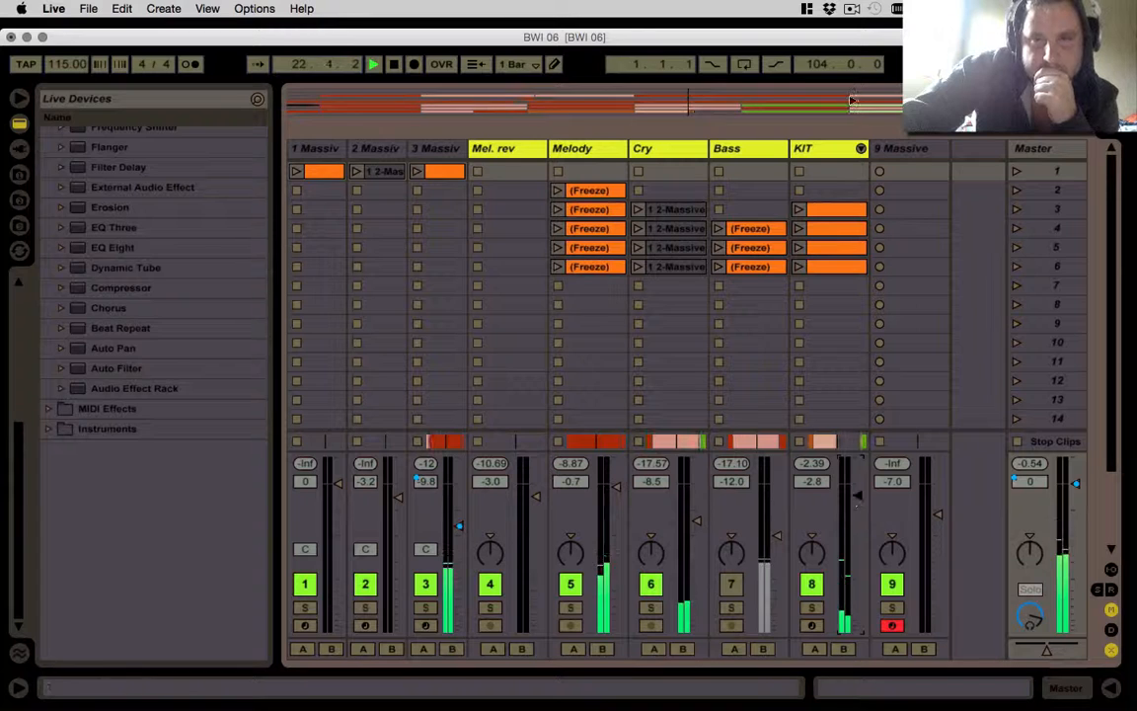
{"action": "left_click", "coordinate": [860, 148]}
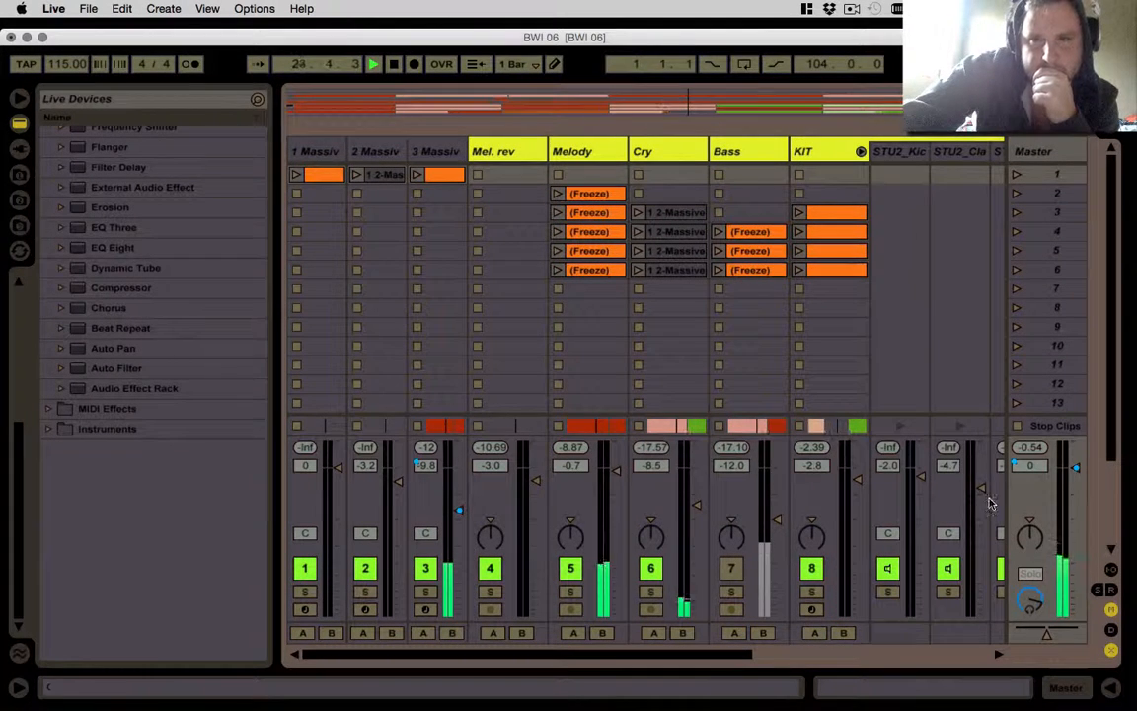
{"action": "left_click", "coordinate": [861, 152]}
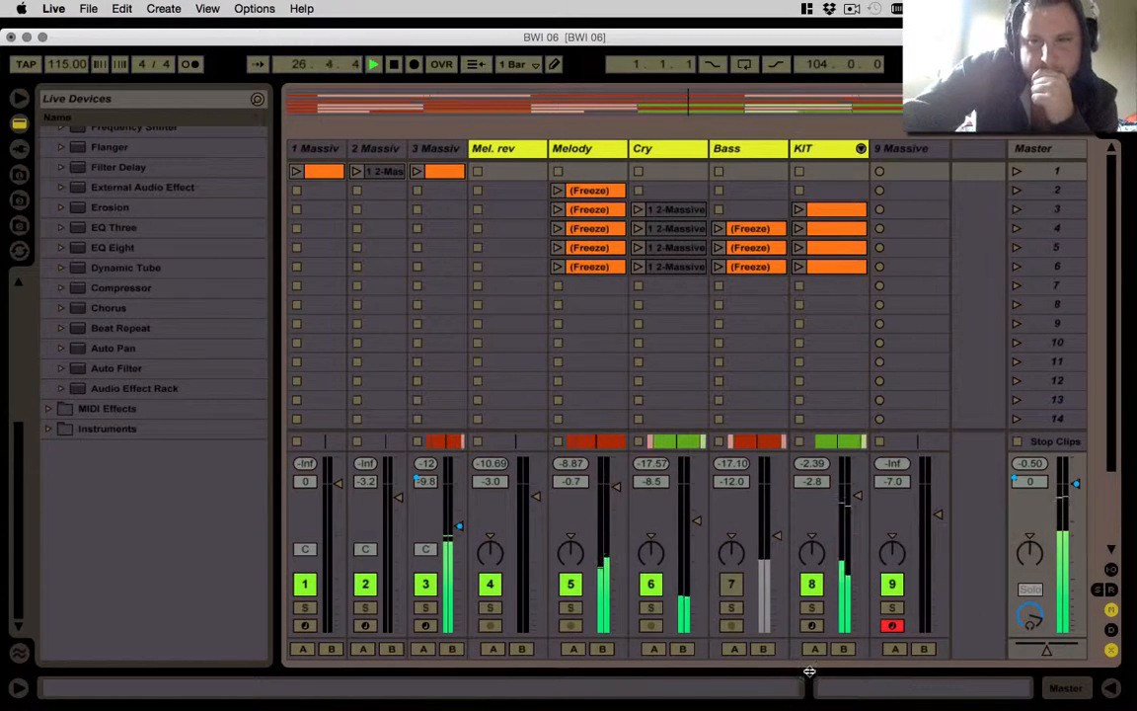
- Expand the KIT drum chains and set the first two Chant Noise chains to -3.3 dB and -3.5 dB and the KIT track to -4.0 dB
{"action": "double_click", "coordinate": [819, 149]}
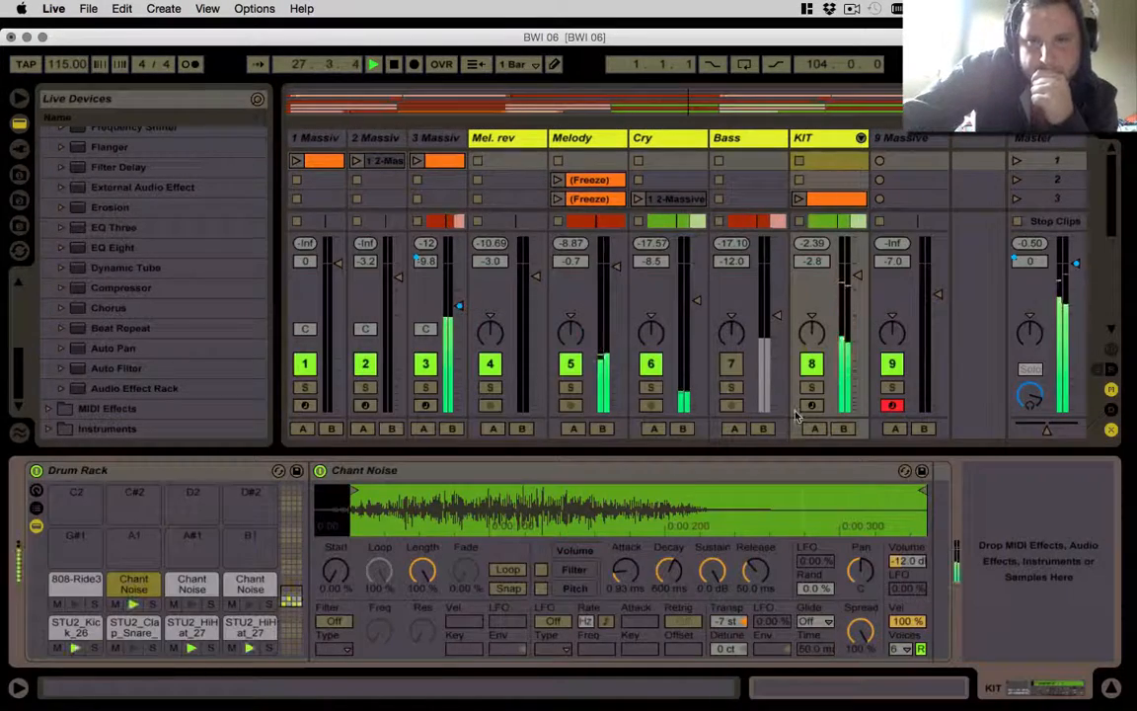
{"action": "left_click", "coordinate": [861, 139]}
{"action": "left_click_drag", "start_coordinate": [741, 435], "coordinate": [980, 434]}
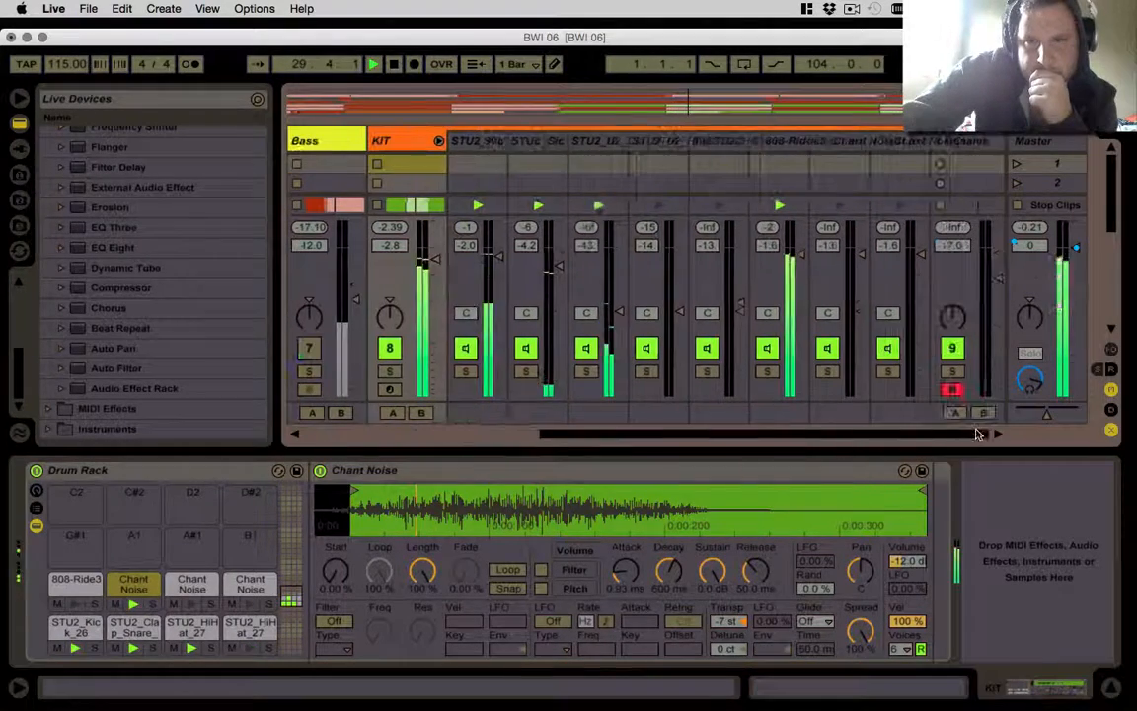
{"action": "left_click", "coordinate": [801, 257]}
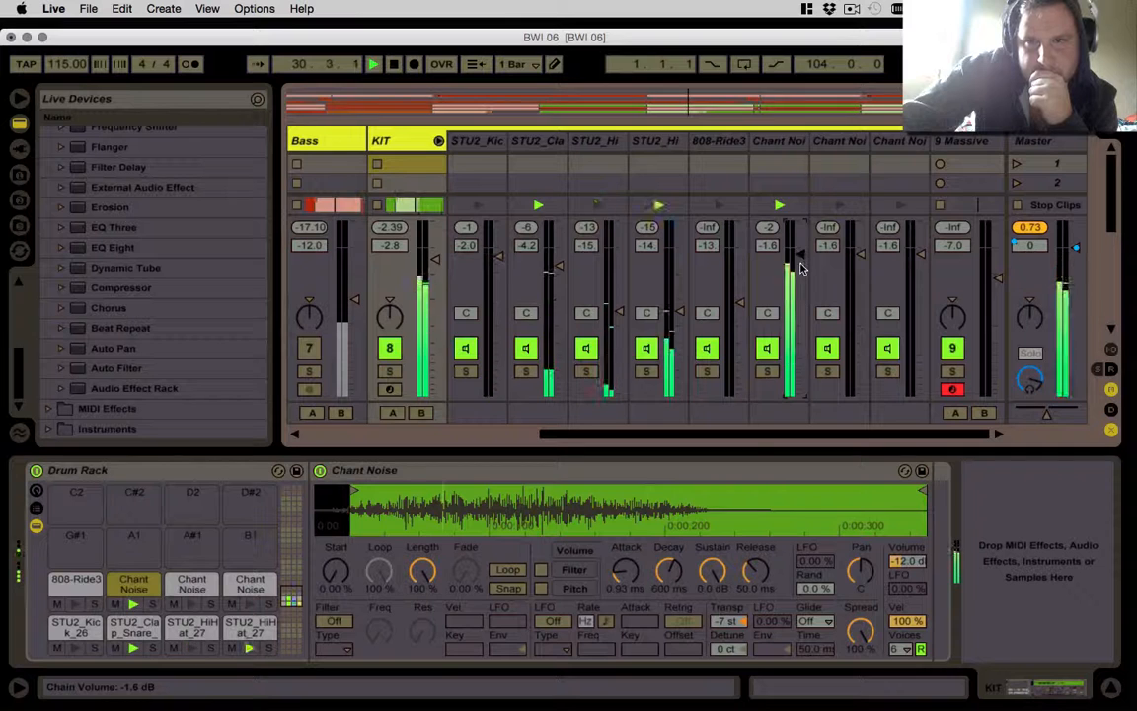
{"action": "left_click_drag", "start_coordinate": [802, 258], "coordinate": [802, 266]}
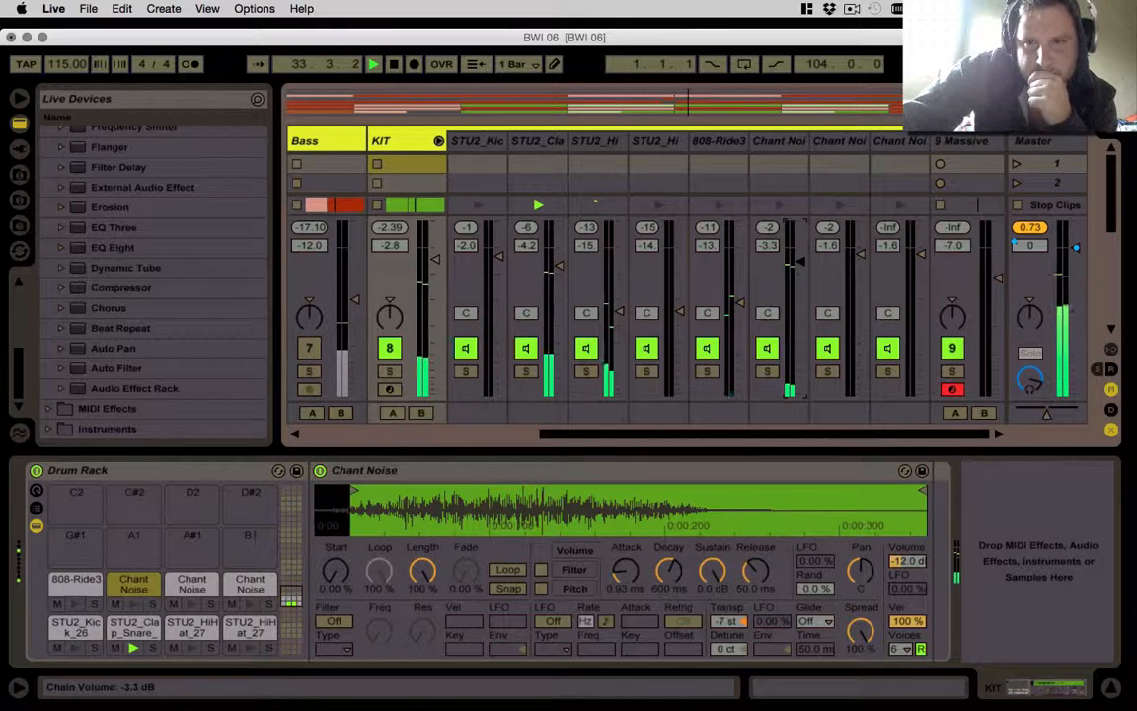
{"action": "left_click_drag", "start_coordinate": [858, 256], "coordinate": [857, 263]}
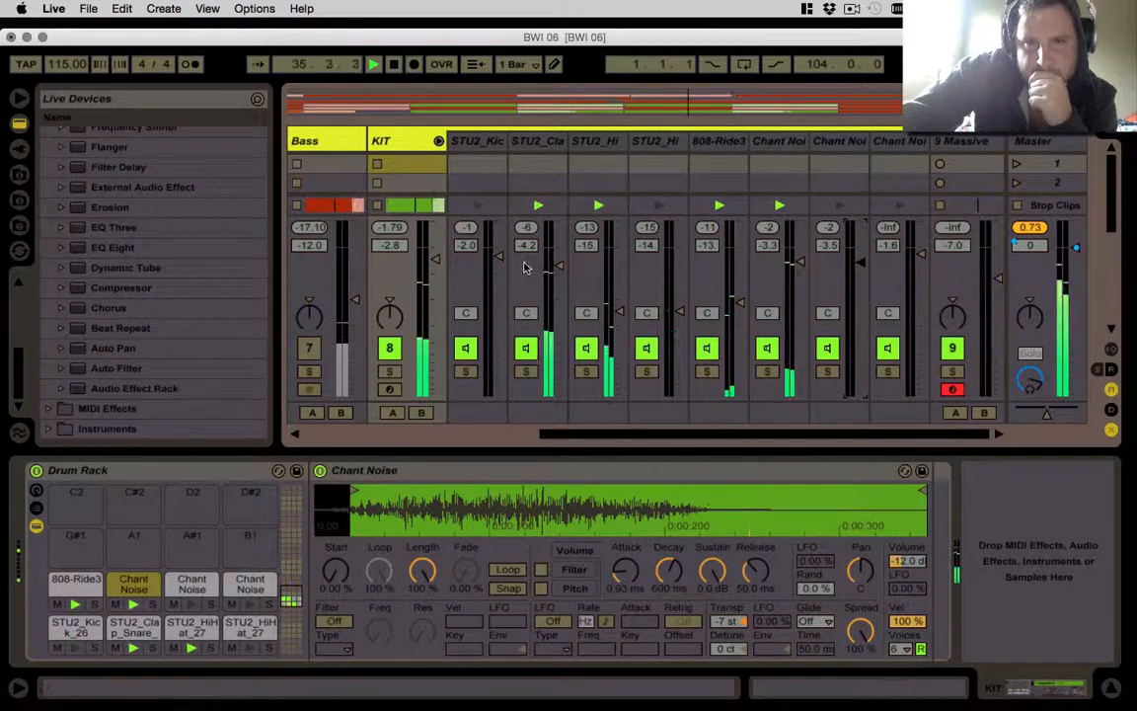
{"action": "left_click_drag", "start_coordinate": [436, 263], "coordinate": [436, 268]}
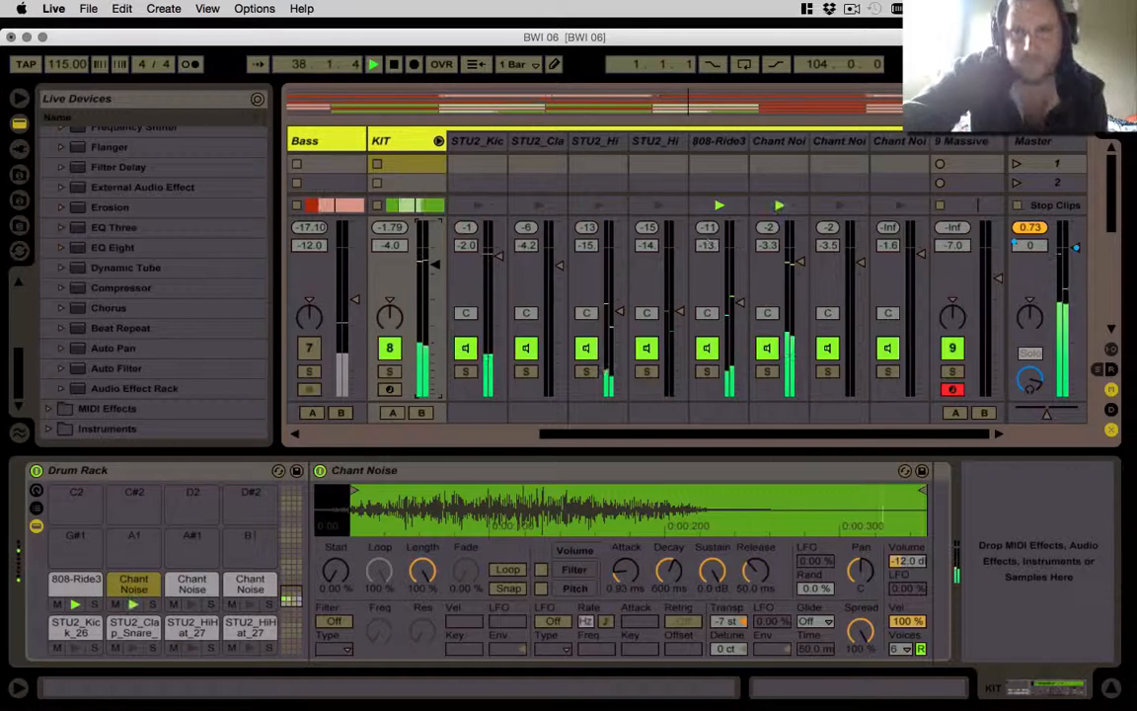
- Replay the song from bar 25 and set the KIT track volume to -4.4 dB and its kick chain to -2.5 dB
{"action": "key", "text": "Tab"}
{"action": "left_click", "coordinate": [412, 330]}
{"action": "key", "text": "space"}
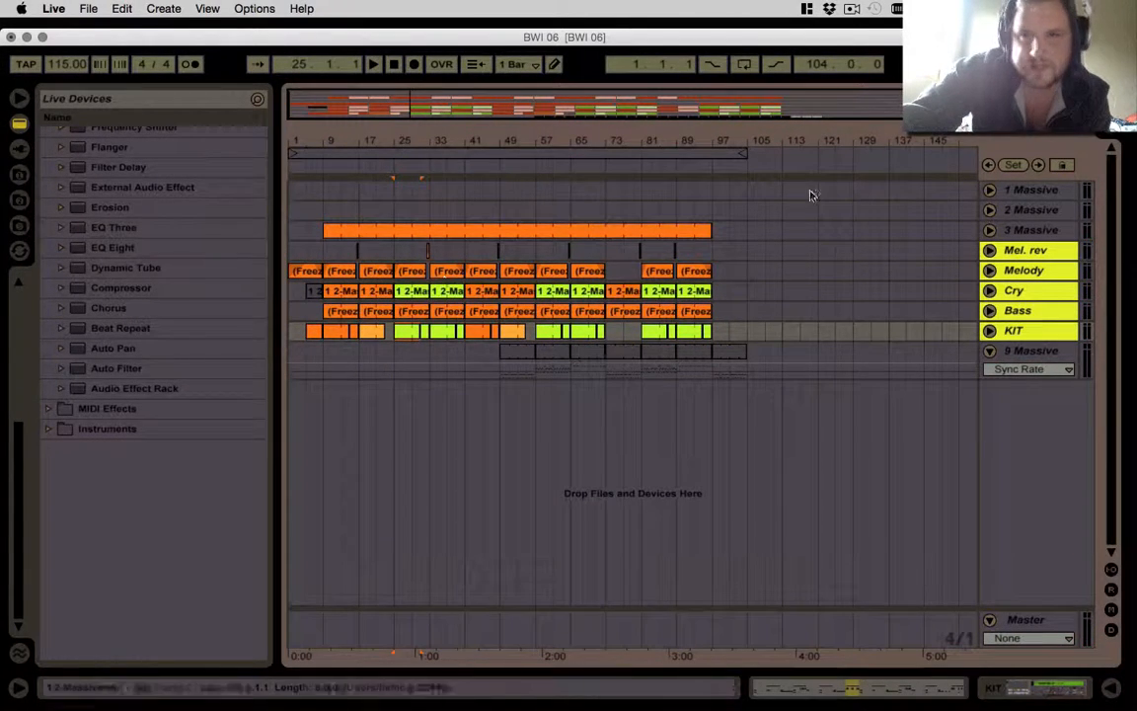
{"action": "key", "text": "space"}
{"action": "key", "text": "Tab"}
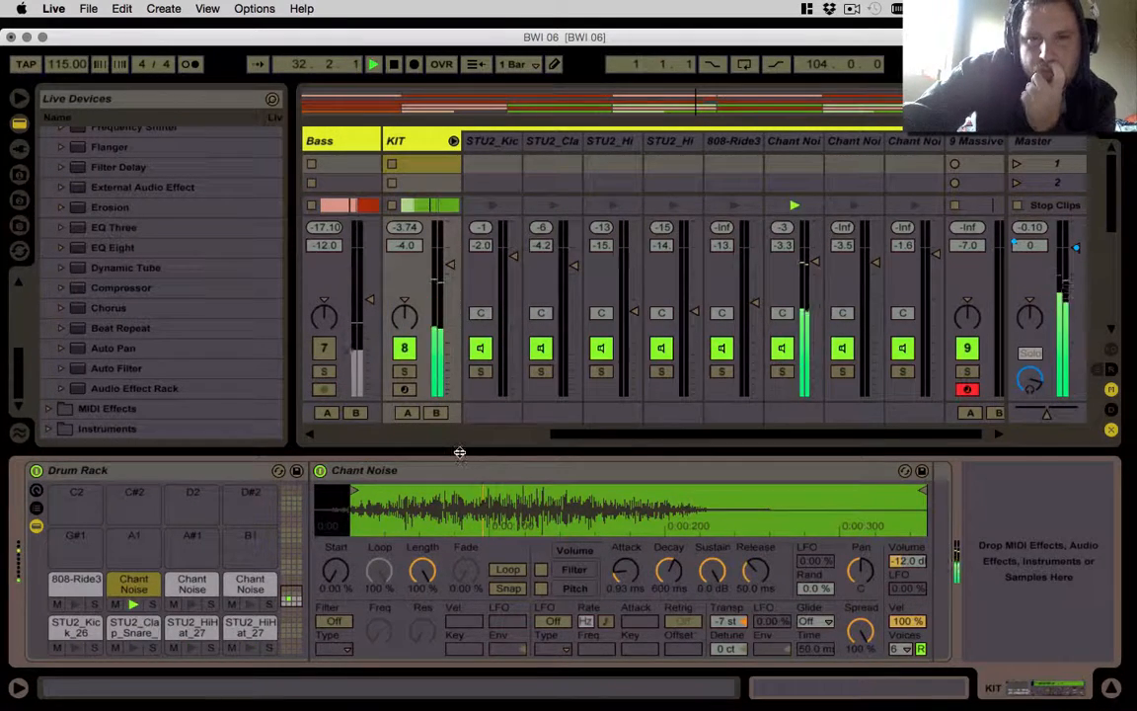
{"action": "left_click_drag", "start_coordinate": [460, 454], "coordinate": [510, 400]}
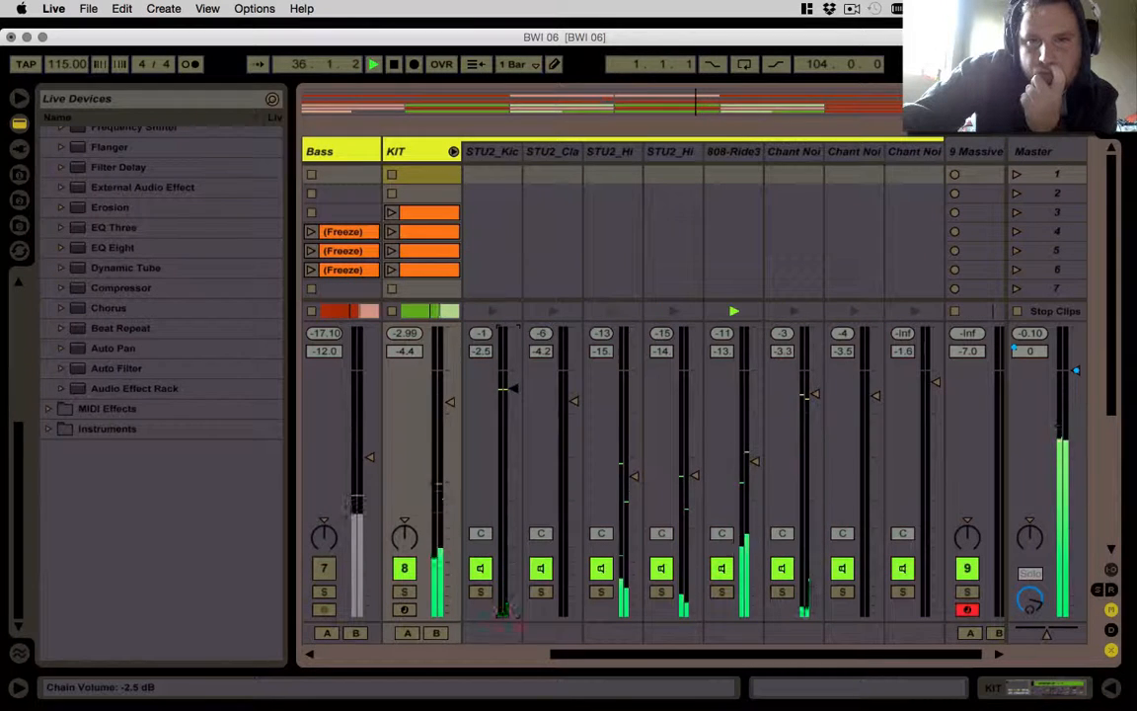
{"action": "left_click_drag", "start_coordinate": [514, 395], "coordinate": [513, 389]}
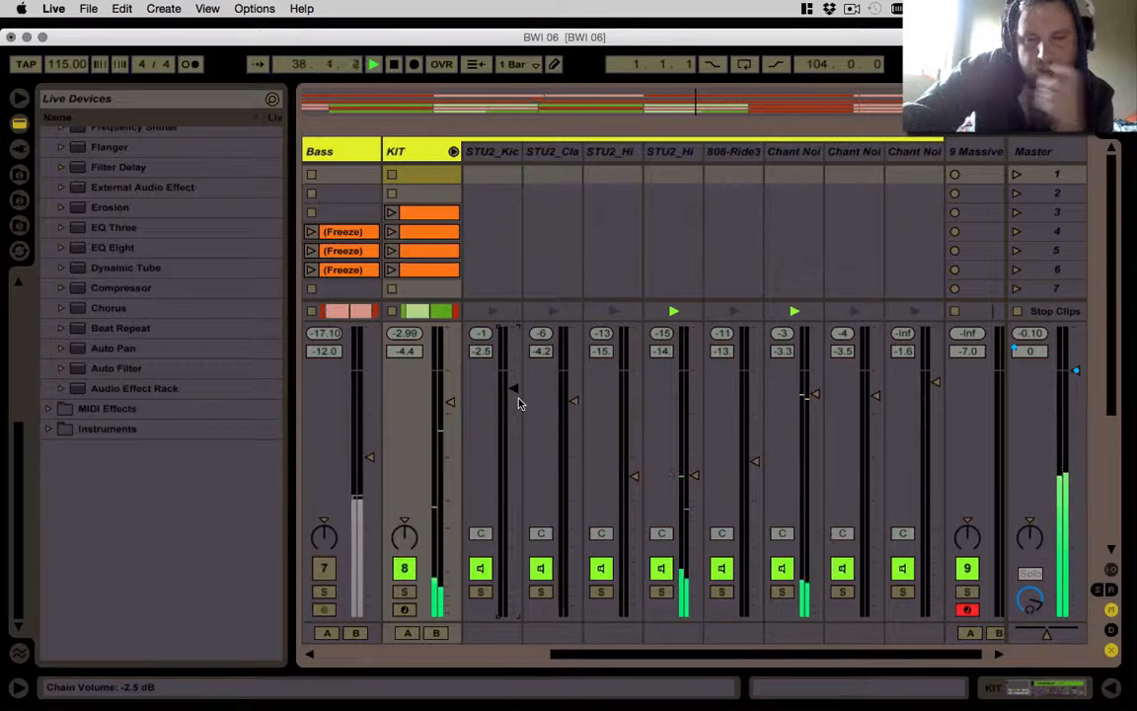
- Play the arrangement from the 9 Massive clip at bar 57 to check the mix levels, stop playback and fold the KIT chains
{"action": "key", "text": "Tab"}
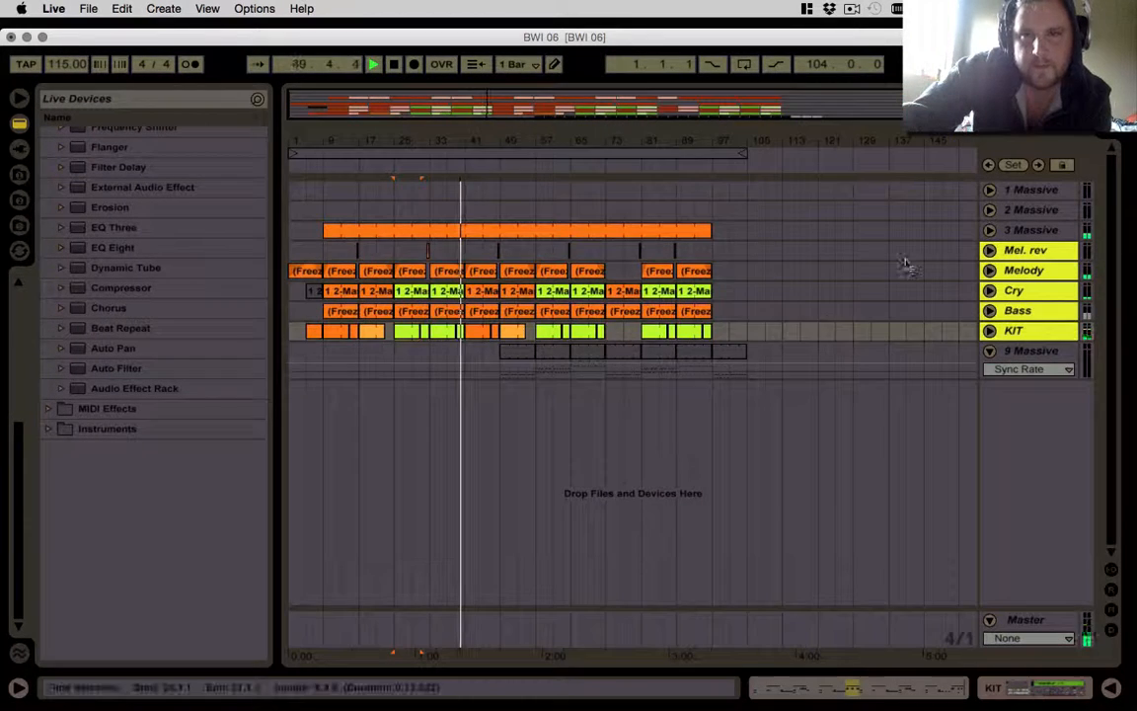
{"action": "left_click", "coordinate": [523, 354]}
{"action": "left_click", "coordinate": [561, 353]}
{"action": "key", "text": "space"}
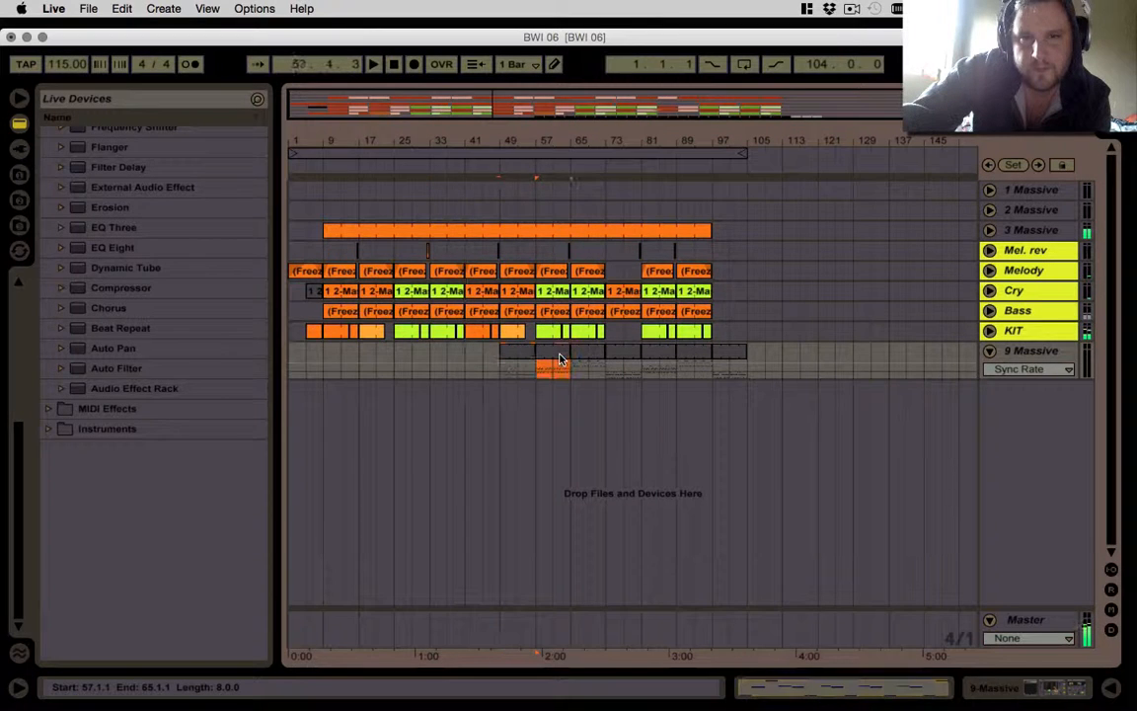
{"action": "key", "text": "space"}
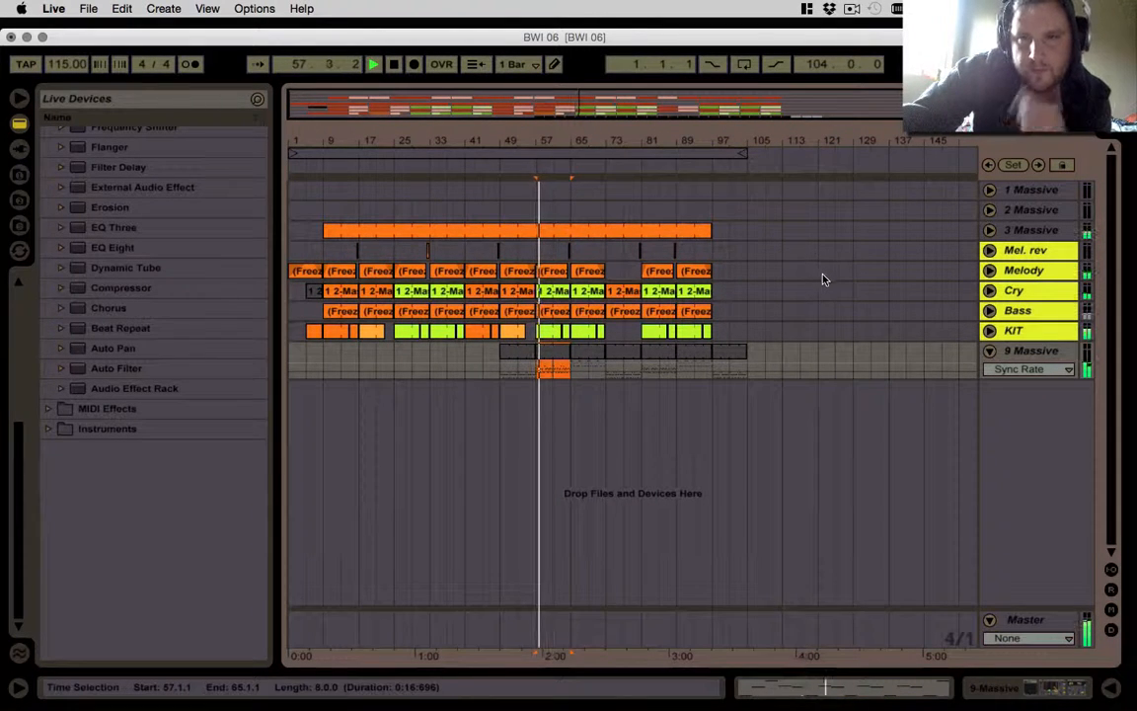
{"action": "left_click", "coordinate": [1112, 156]}
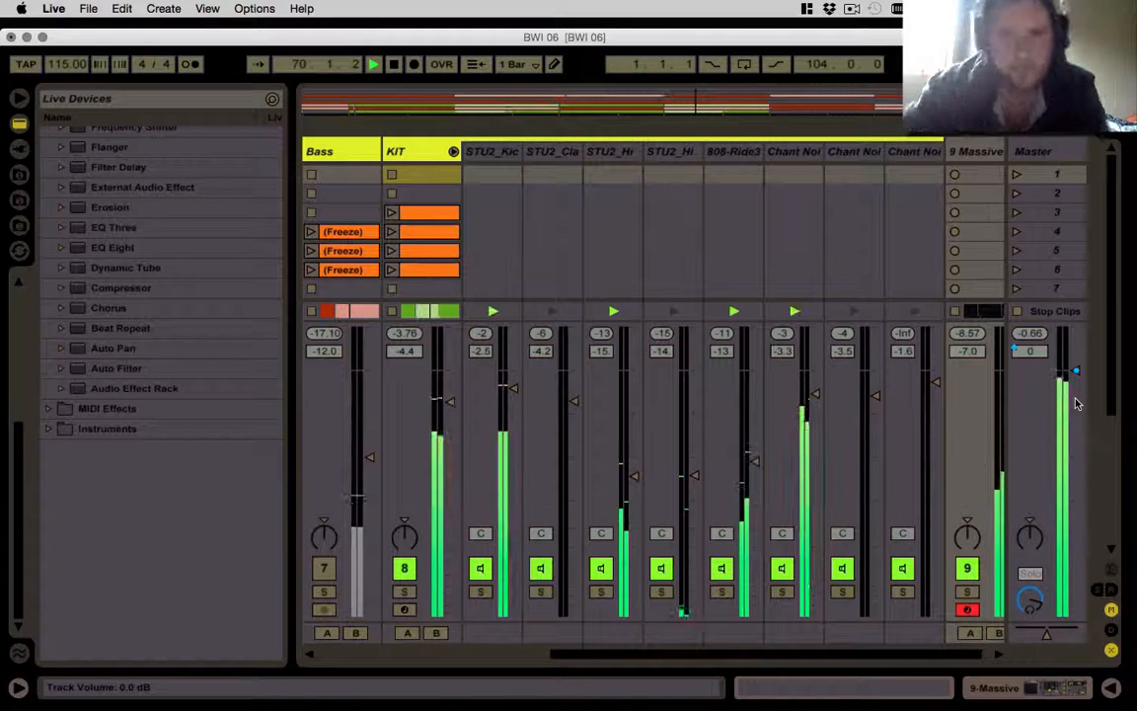
{"action": "key", "text": "space"}
{"action": "left_click", "coordinate": [453, 151]}
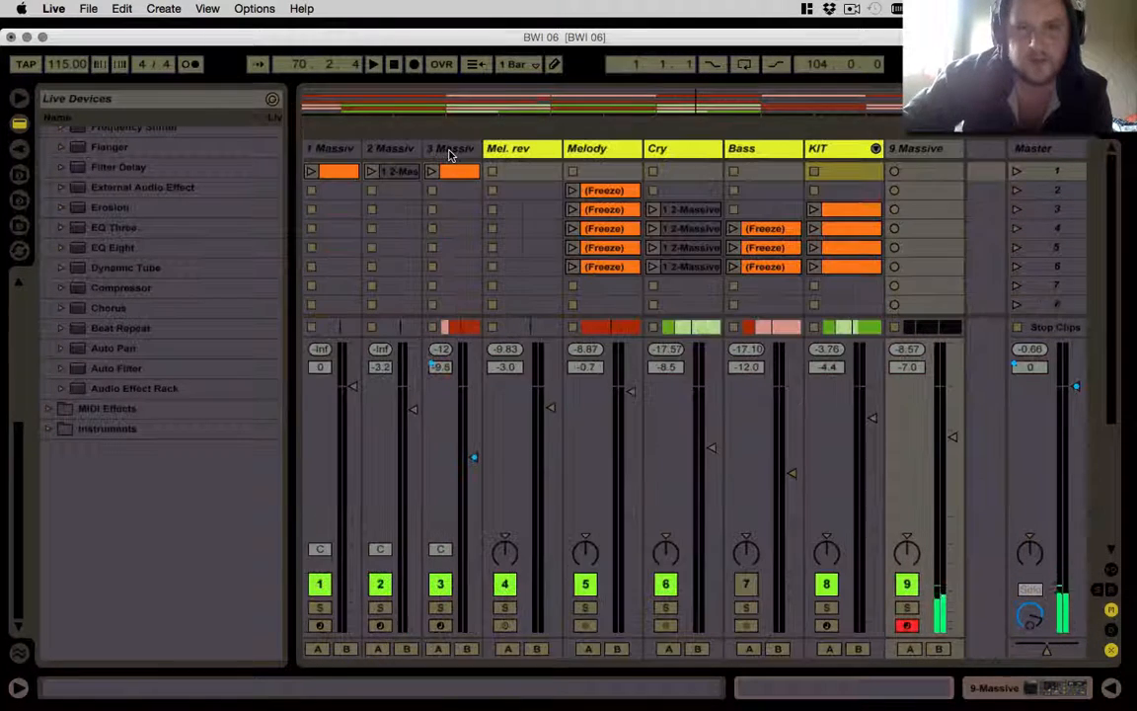
{"action": "key", "text": "Tab"}
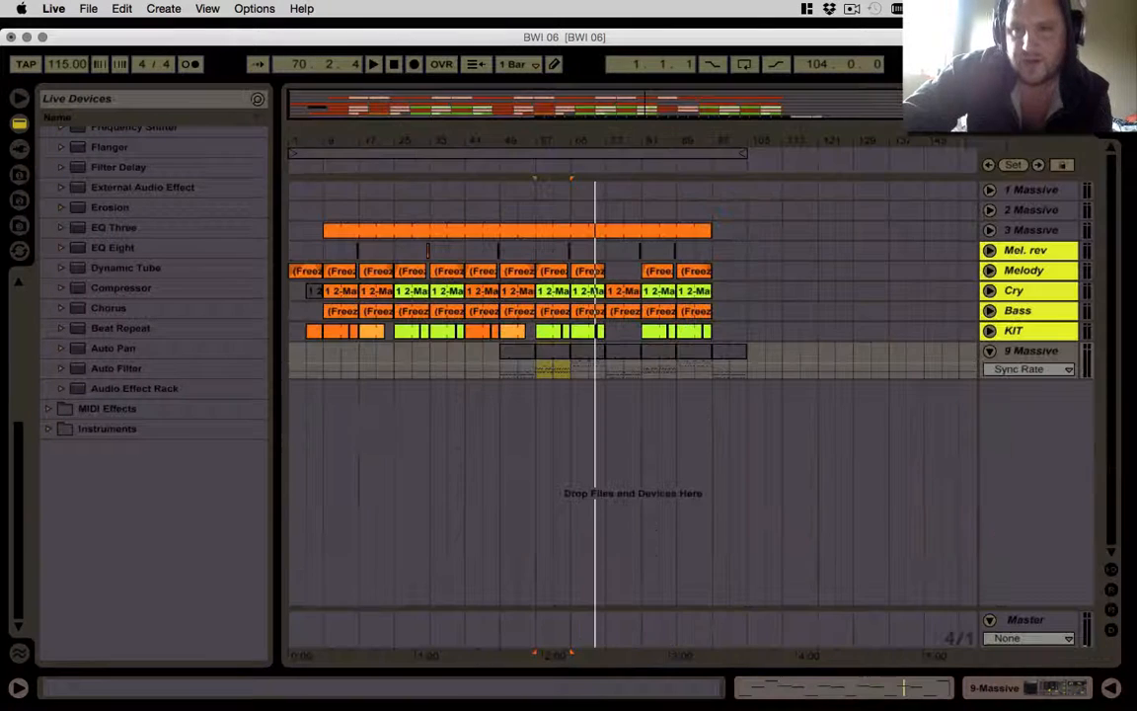
- Select the full loop range in the arrangement and open the Master track's effect chain
{"action": "left_click", "coordinate": [648, 155]}
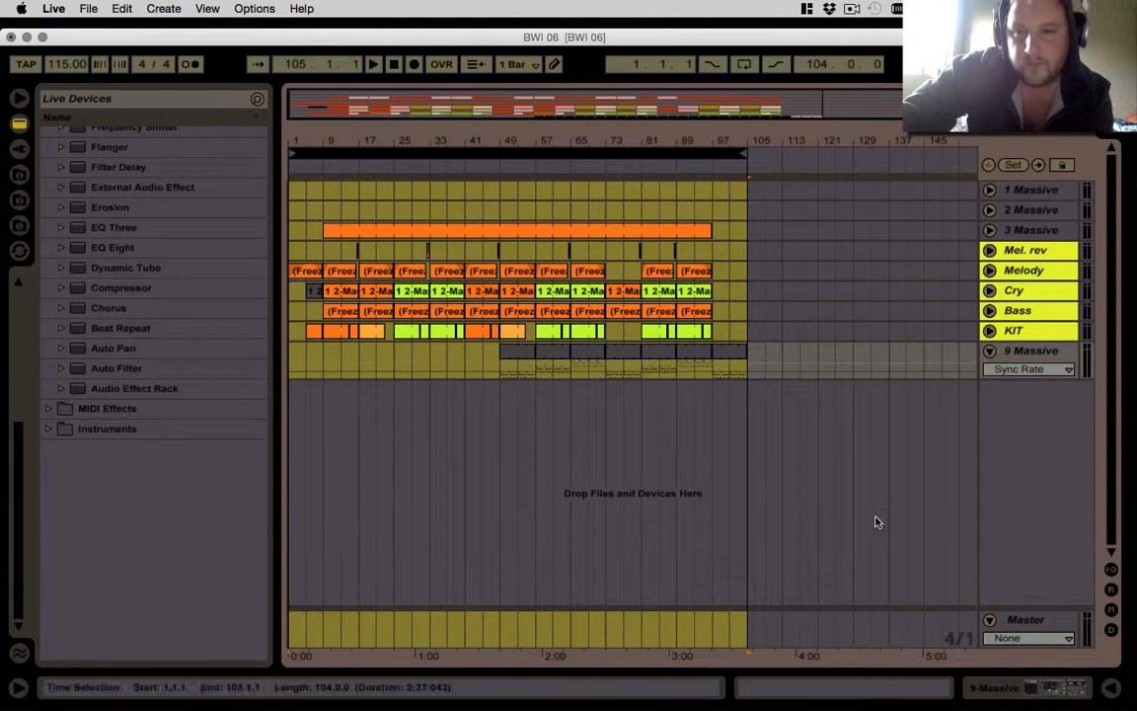
{"action": "double_click", "coordinate": [1027, 620]}
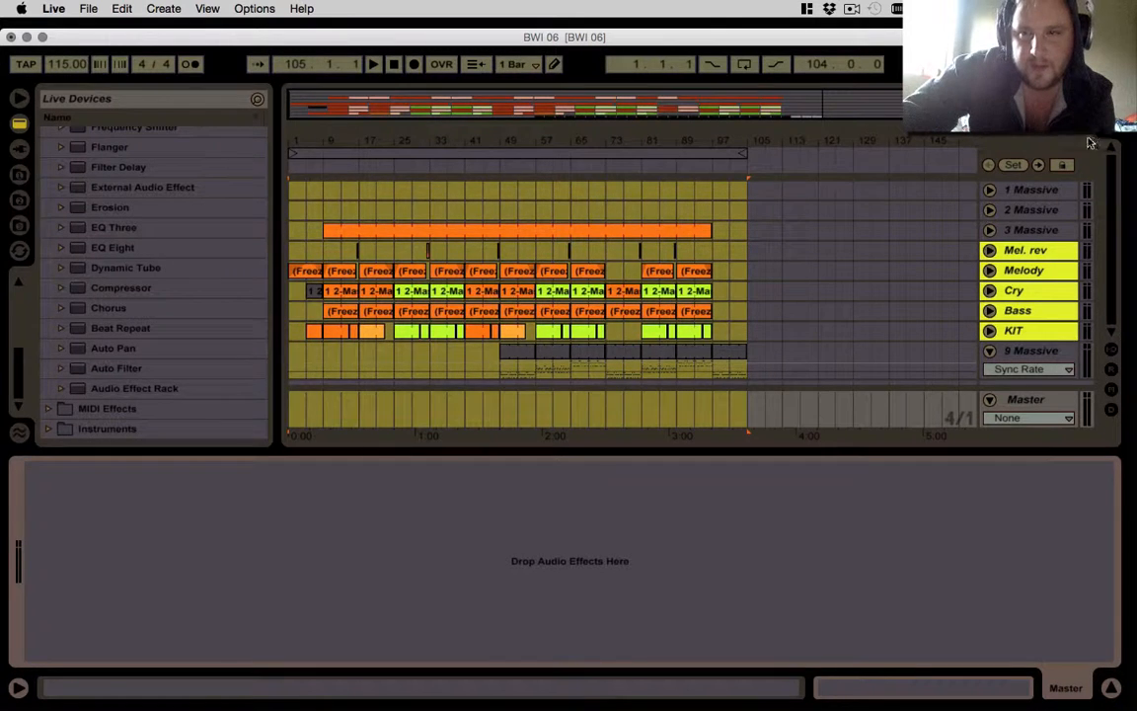
{"action": "key", "text": "Tab"}
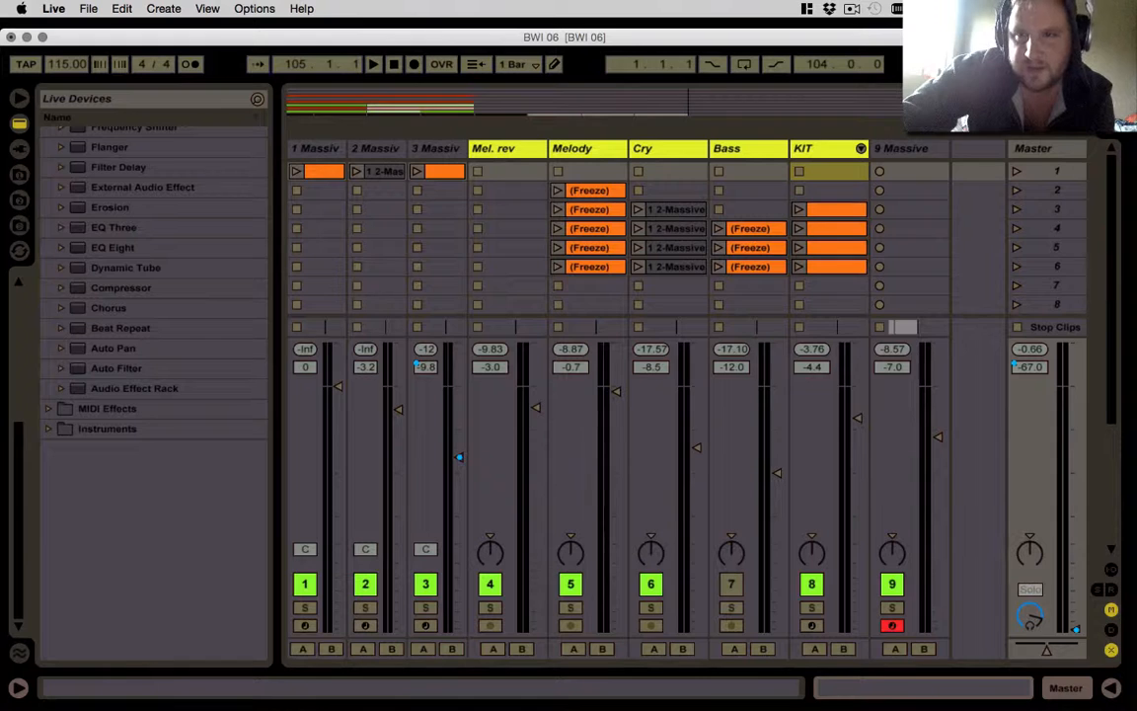
{"action": "key", "text": "Tab"}
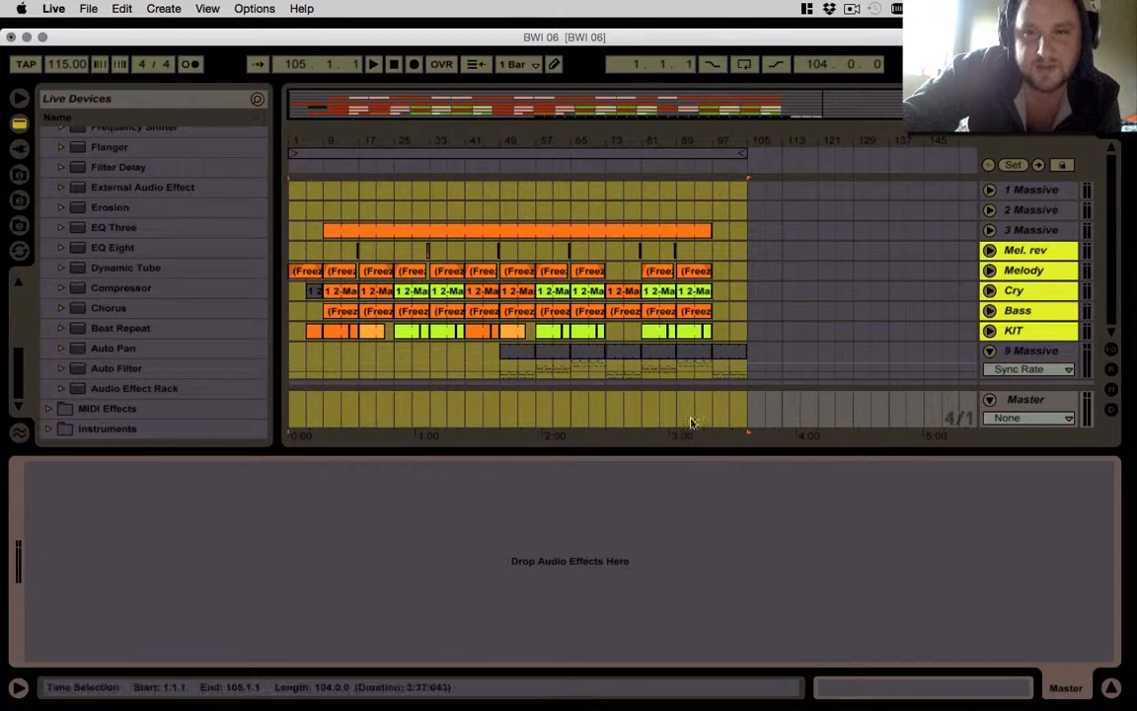
{"action": "key", "text": "Tab"}
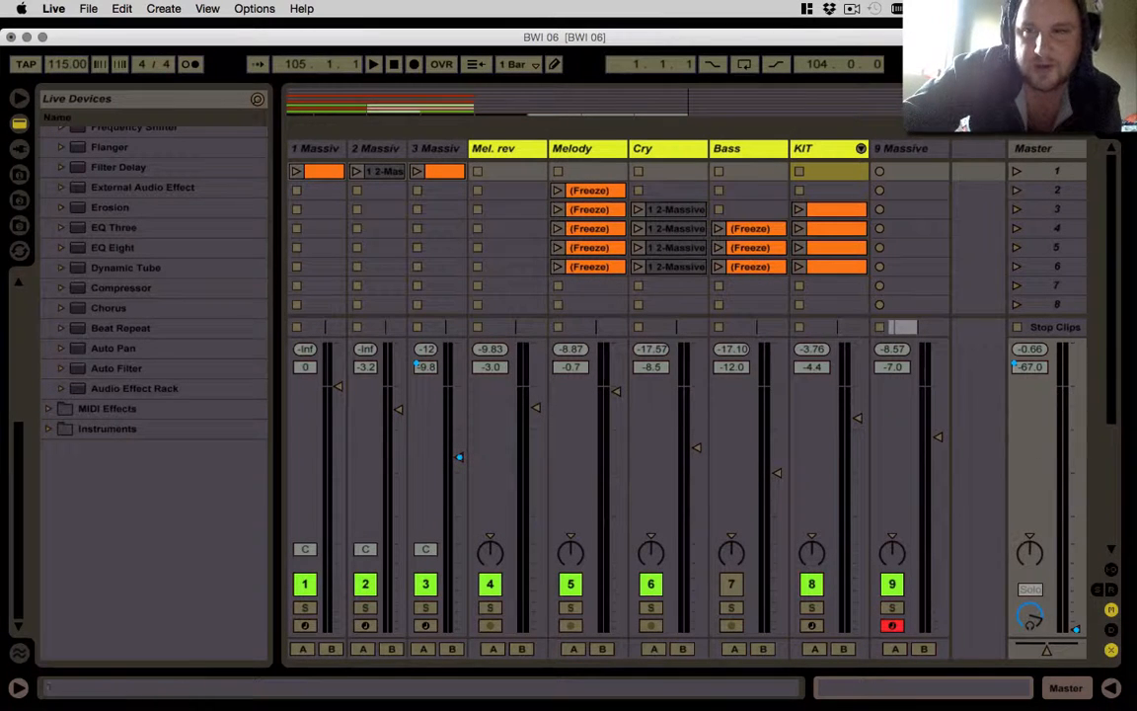
{"action": "key", "text": "Tab"}
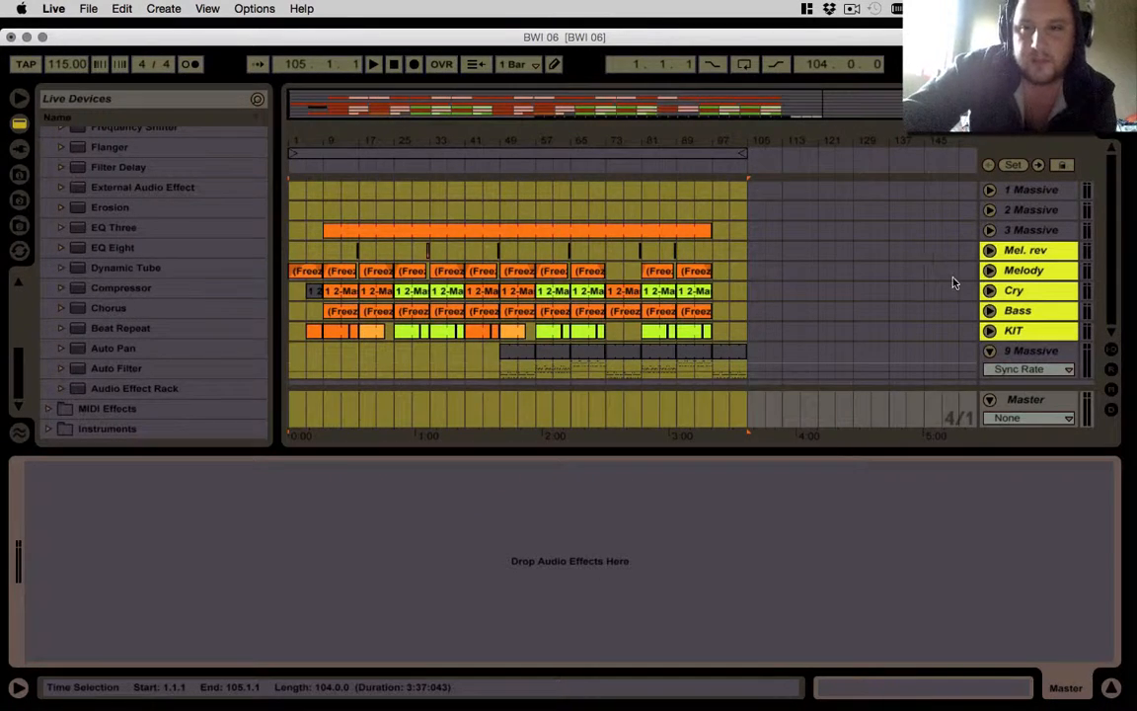
- Add a Utility effect to the Master track and set its gain to -2.22 dB
{"action": "left_click", "coordinate": [1011, 398]}
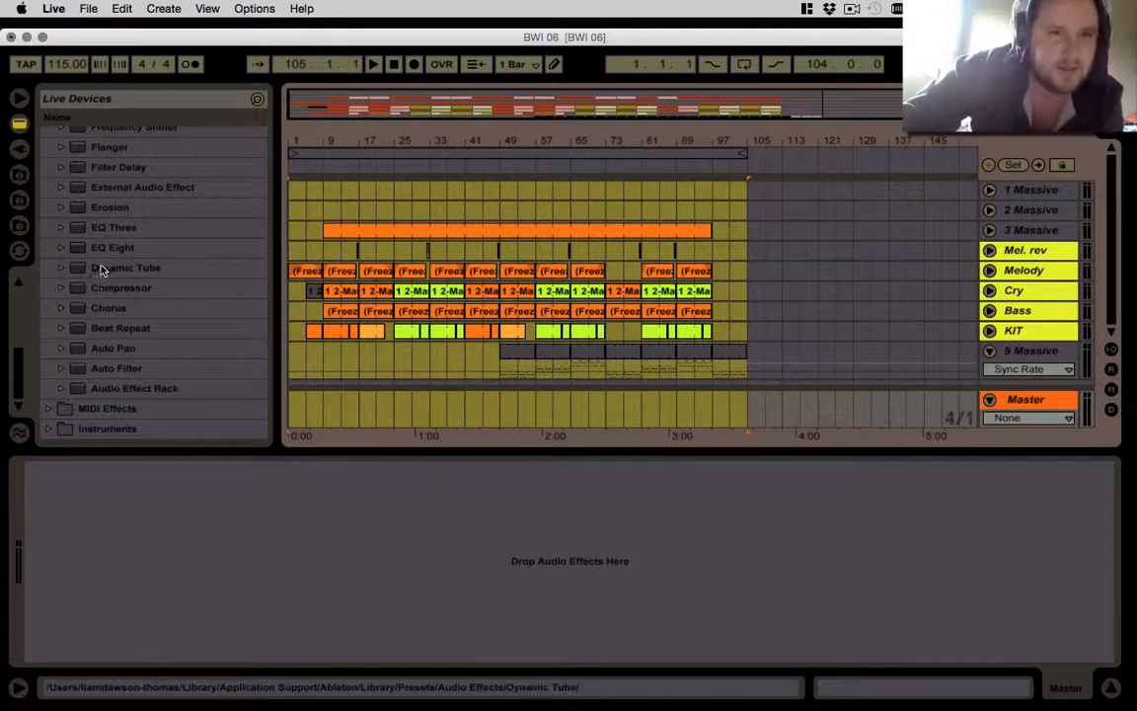
{"action": "left_click", "coordinate": [91, 238]}
{"action": "scroll", "coordinate": [96, 236], "scroll_direction": "up", "scroll_amount": 12}
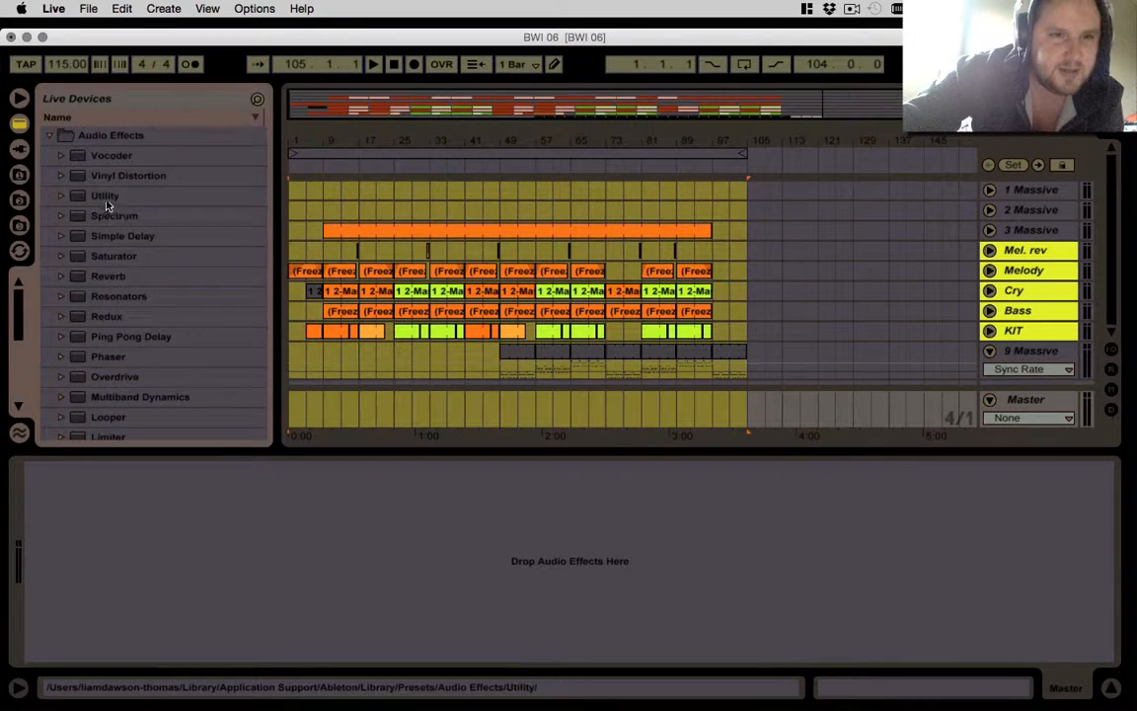
{"action": "left_click_drag", "start_coordinate": [108, 205], "coordinate": [145, 529]}
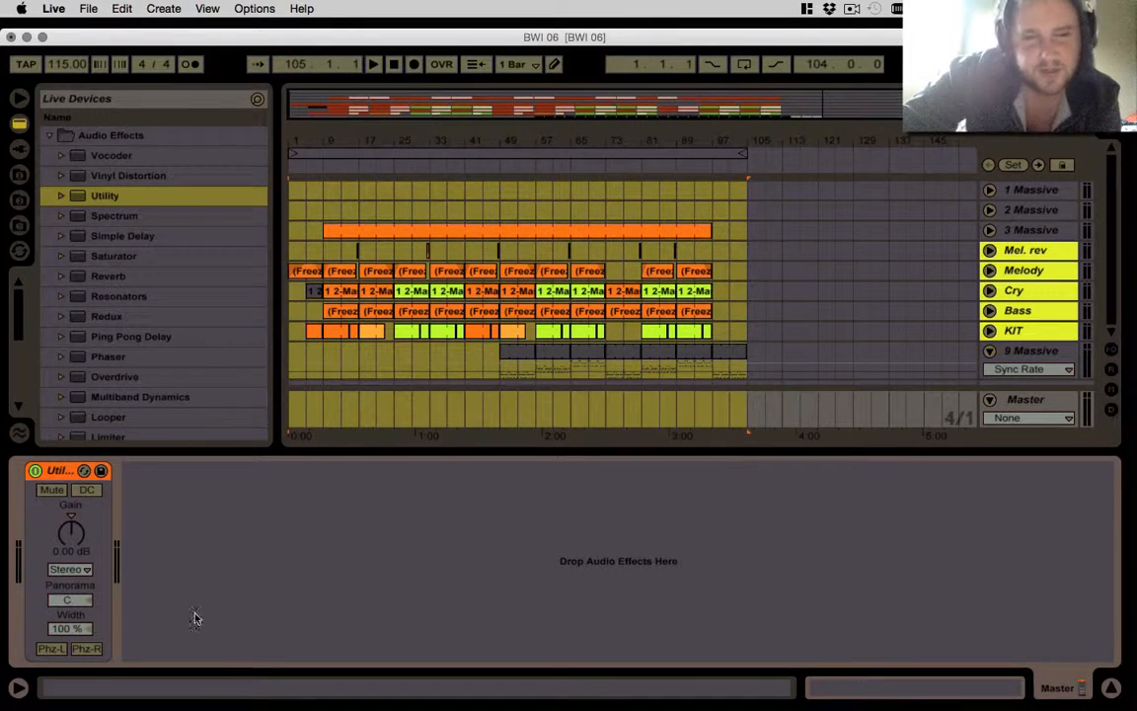
{"action": "left_click_drag", "start_coordinate": [70, 533], "coordinate": [70, 543]}
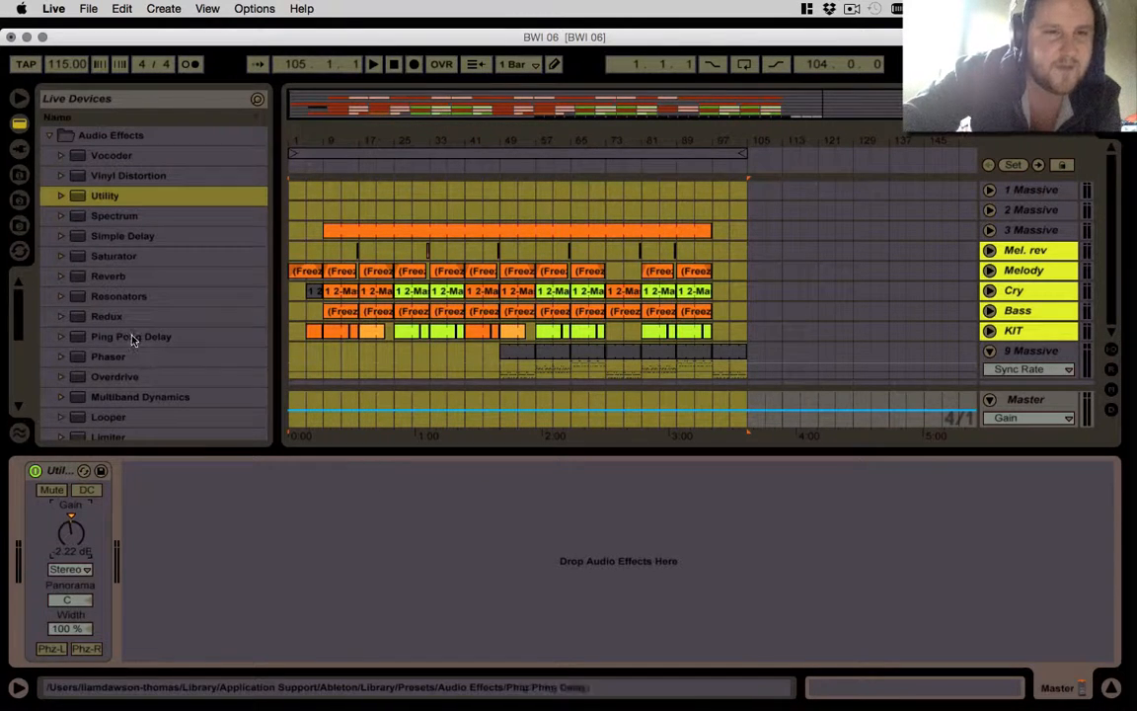
- Add the Mix Gel compressor preset after the Utility effect on the Master track
{"action": "scroll", "coordinate": [128, 251], "scroll_direction": "down", "scroll_amount": 5}
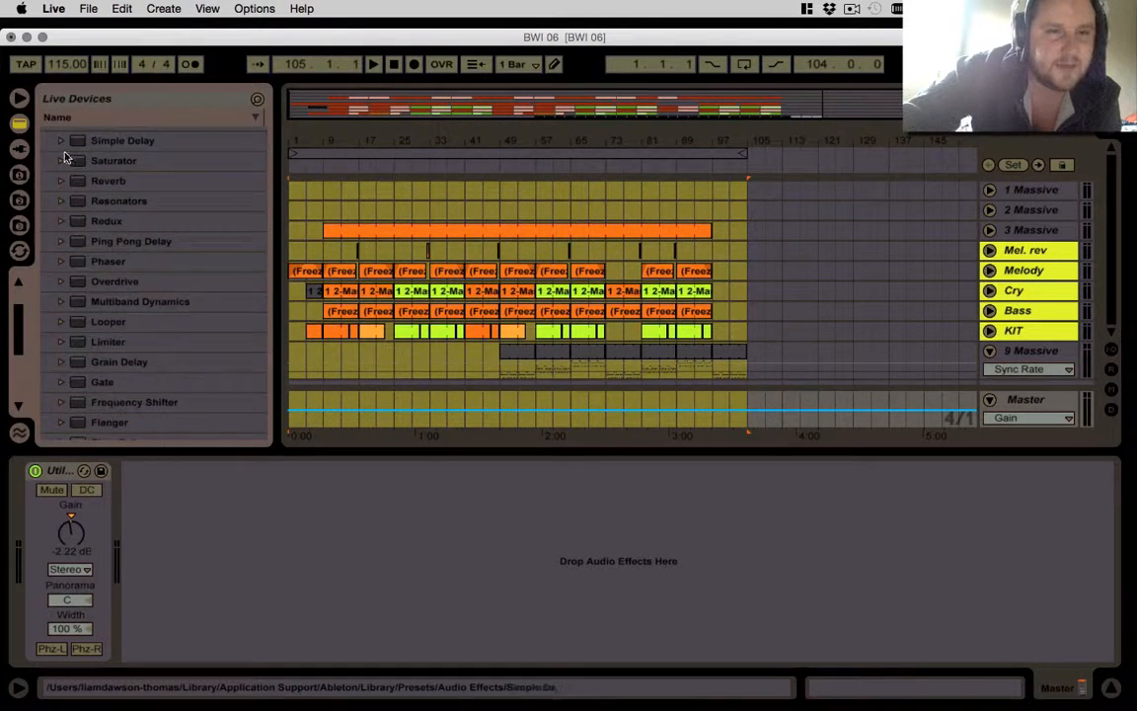
{"action": "scroll", "coordinate": [127, 222], "scroll_direction": "down", "scroll_amount": 1}
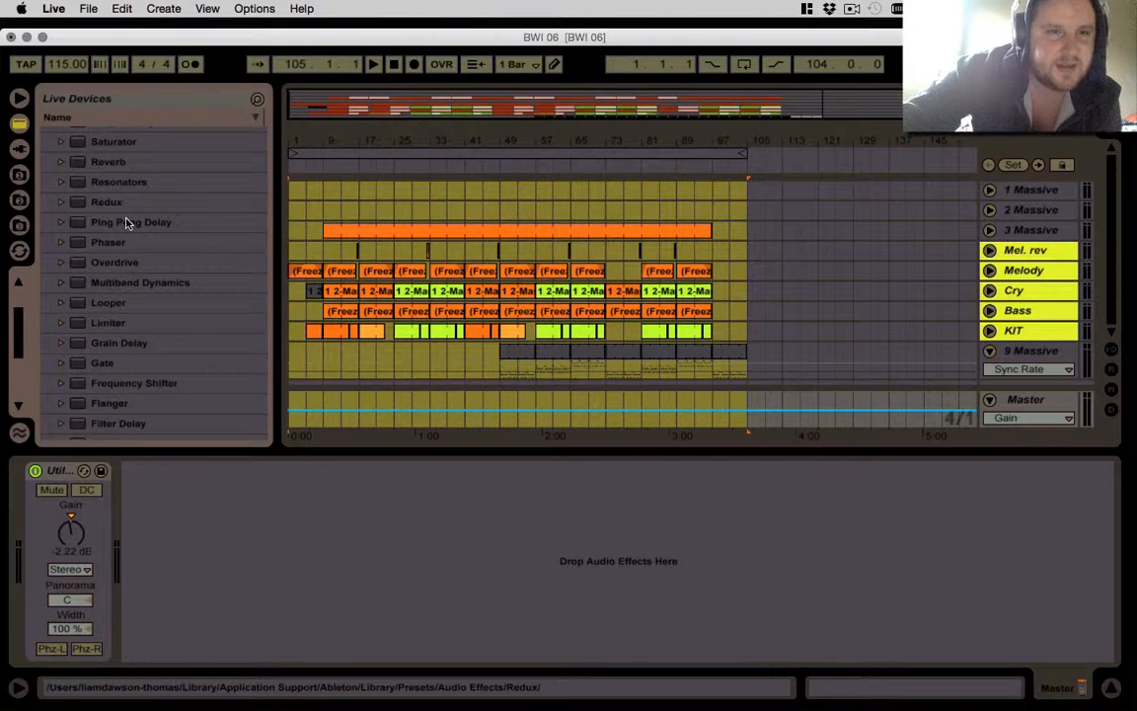
{"action": "scroll", "coordinate": [126, 223], "scroll_direction": "down", "scroll_amount": 8}
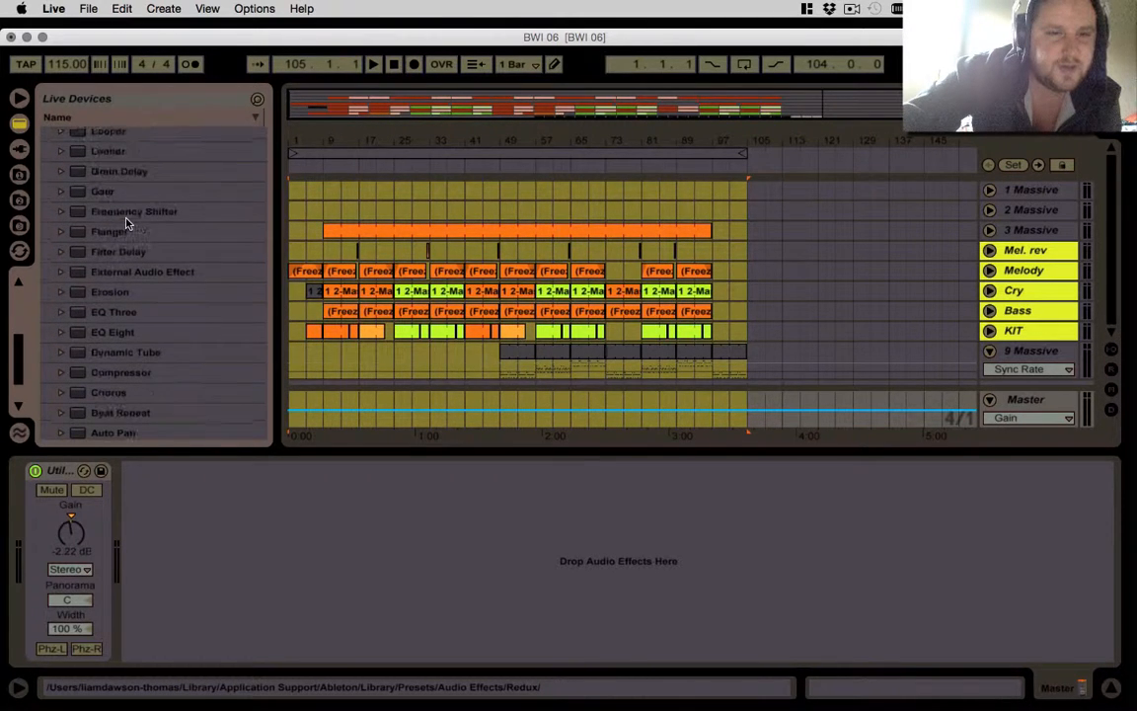
{"action": "left_click", "coordinate": [64, 372]}
{"action": "scroll", "coordinate": [114, 350], "scroll_direction": "down", "scroll_amount": 6}
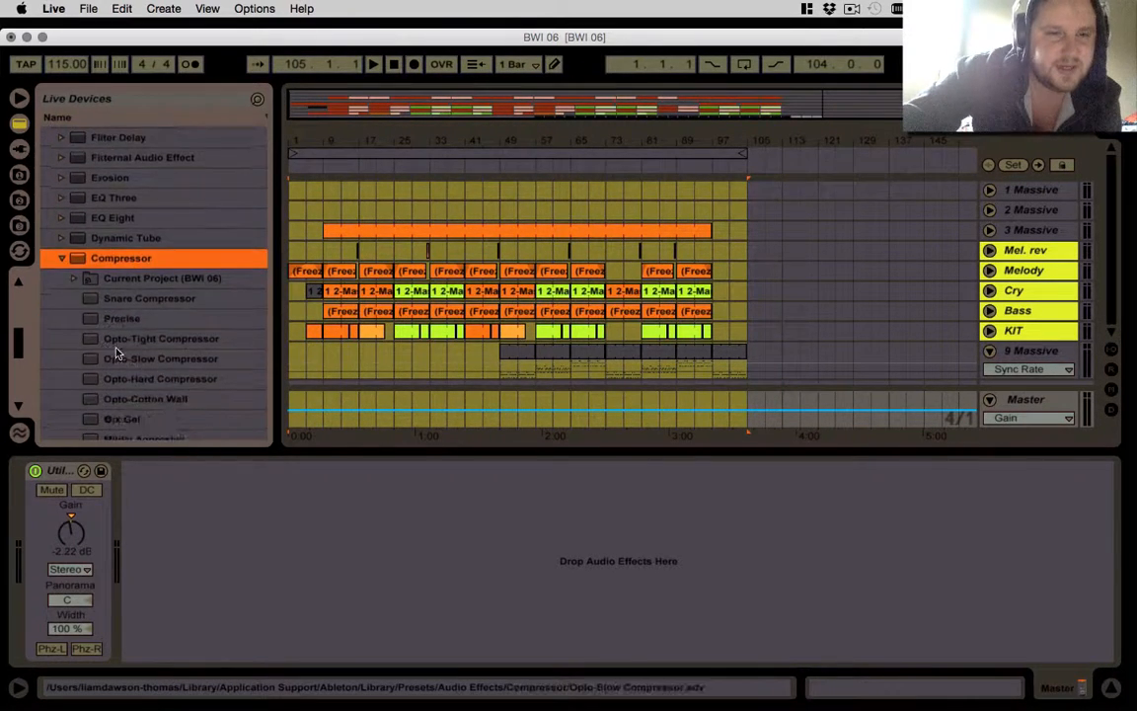
{"action": "scroll", "coordinate": [115, 353], "scroll_direction": "down", "scroll_amount": 4}
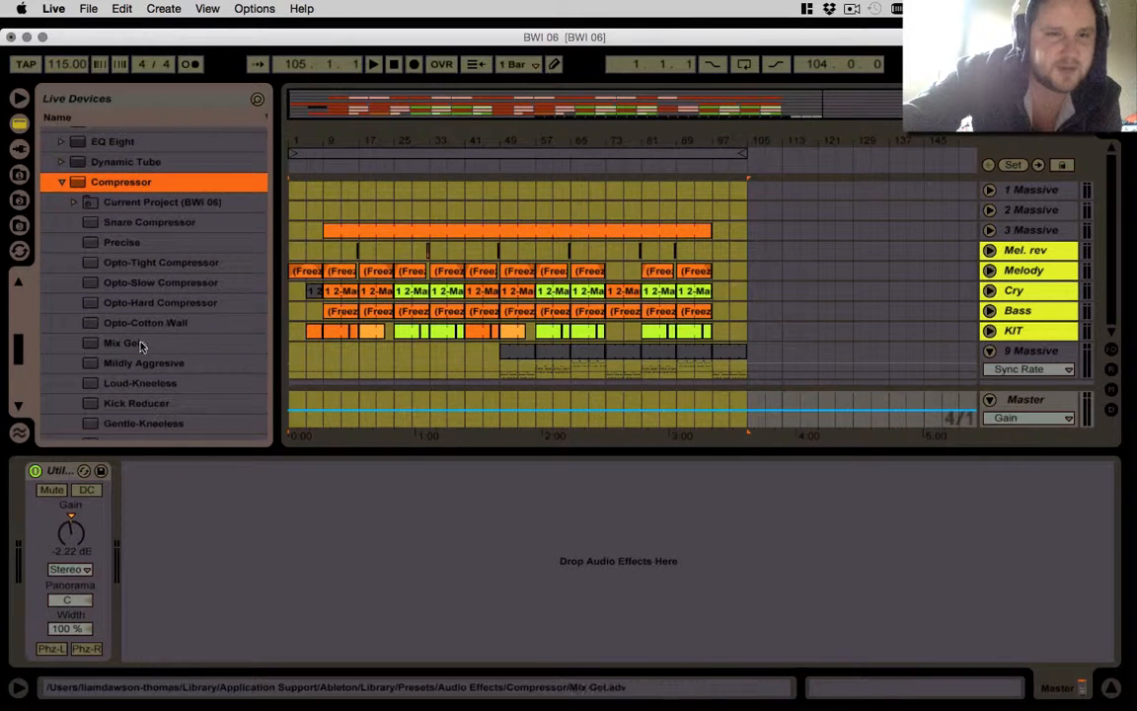
{"action": "left_click_drag", "start_coordinate": [140, 345], "coordinate": [197, 528]}
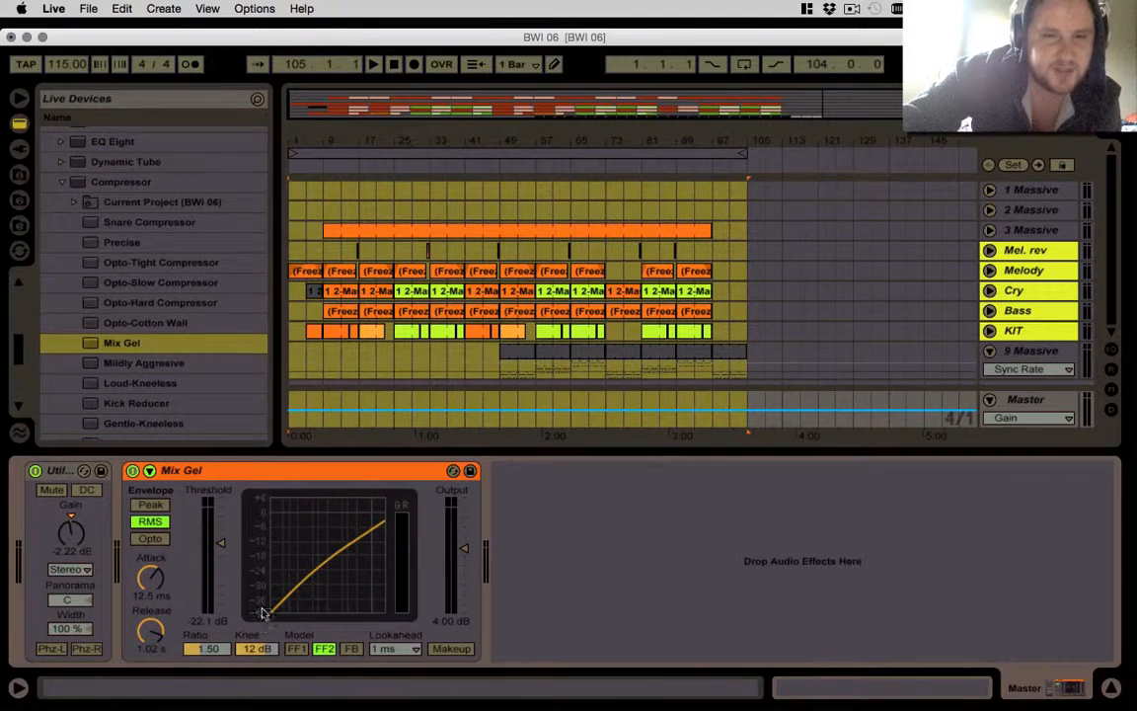
- Move and shorten the arrangement loop to 16 bars from bar 57 to bar 73 and play it briefly
{"action": "left_click", "coordinate": [413, 291]}
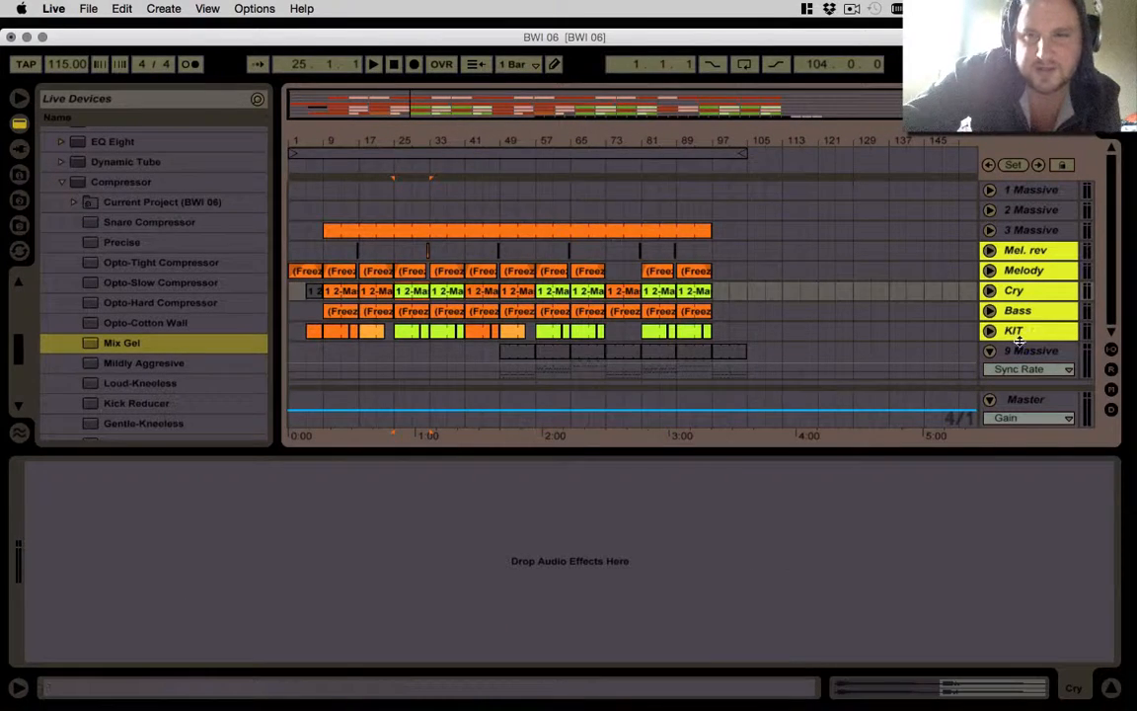
{"action": "left_click", "coordinate": [1022, 351]}
{"action": "left_click", "coordinate": [394, 152]}
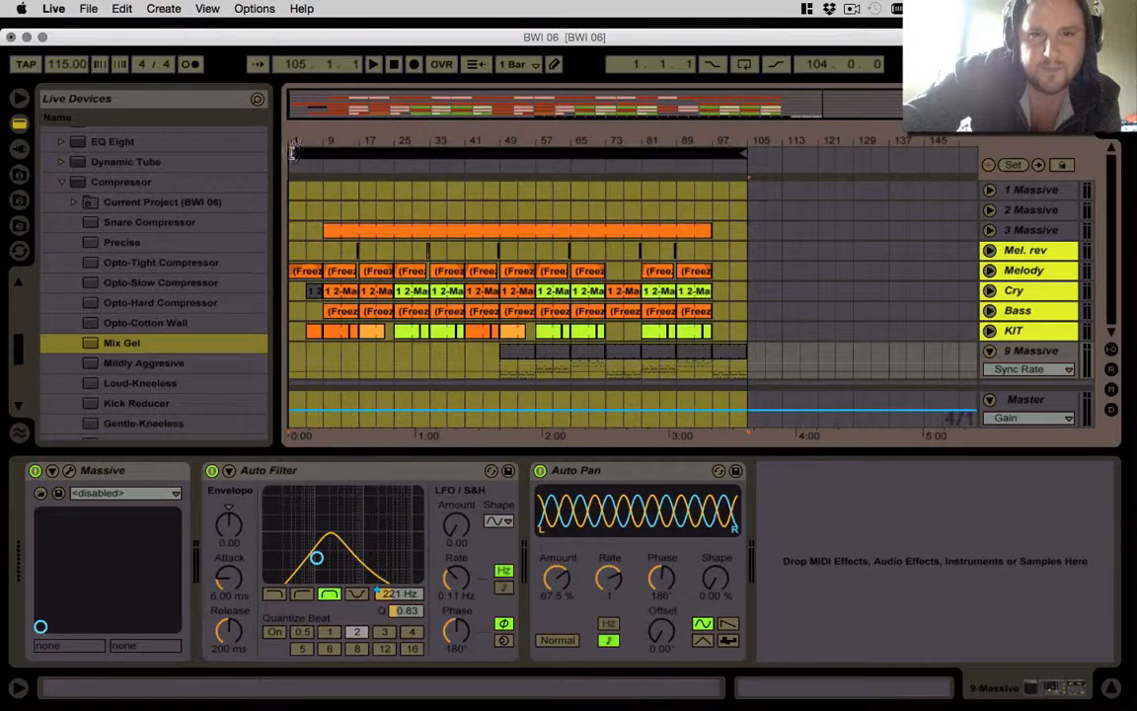
{"action": "left_click_drag", "start_coordinate": [375, 152], "coordinate": [604, 152]}
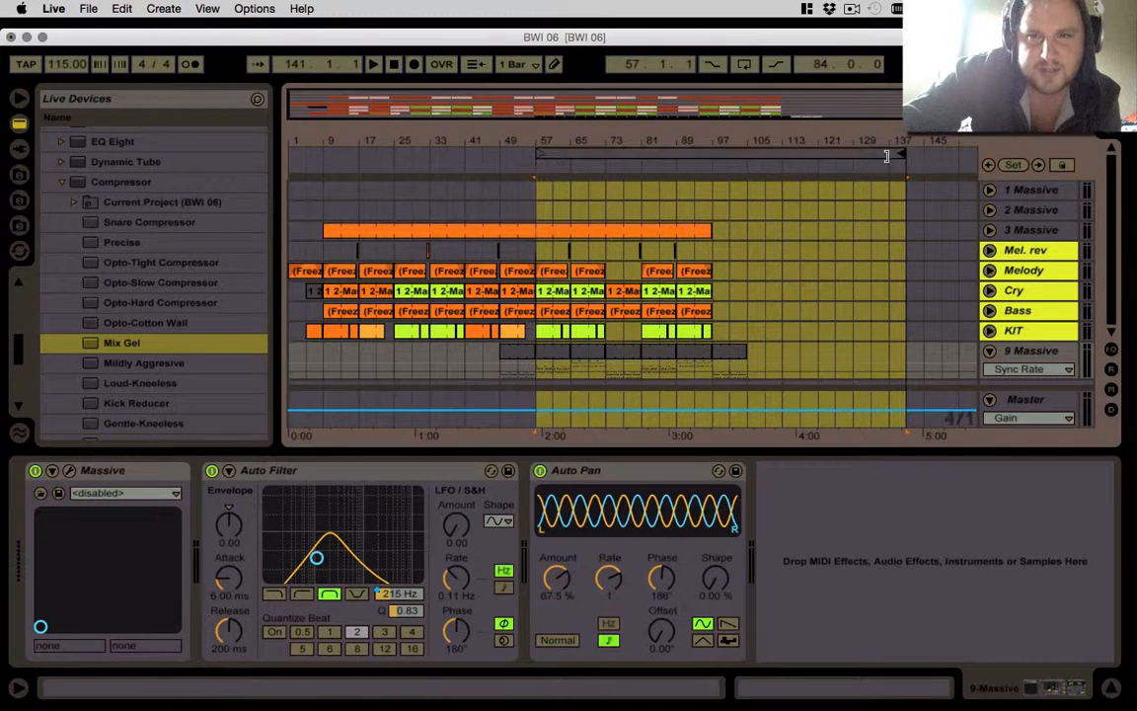
{"action": "left_click_drag", "start_coordinate": [909, 161], "coordinate": [605, 156]}
{"action": "key", "text": "space"}
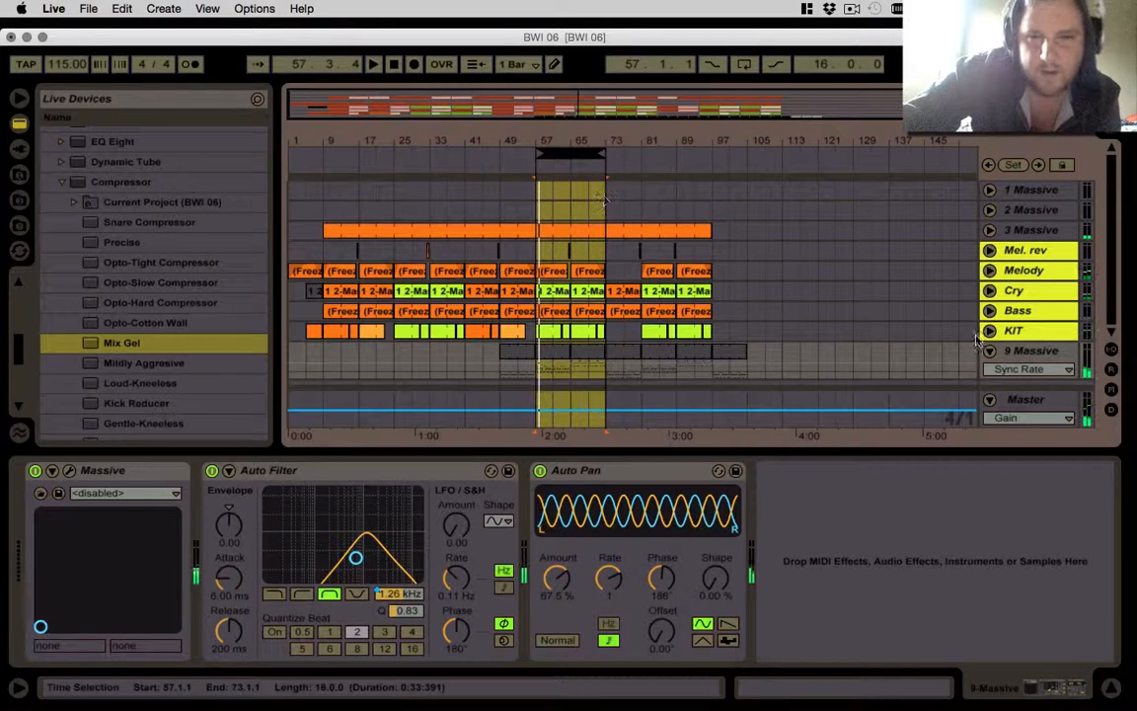
- Play the loop with the Master effect chain open and set Mix Gel's attack to 0.24 ms and release to 7.17 ms
{"action": "left_click", "coordinate": [1022, 403]}
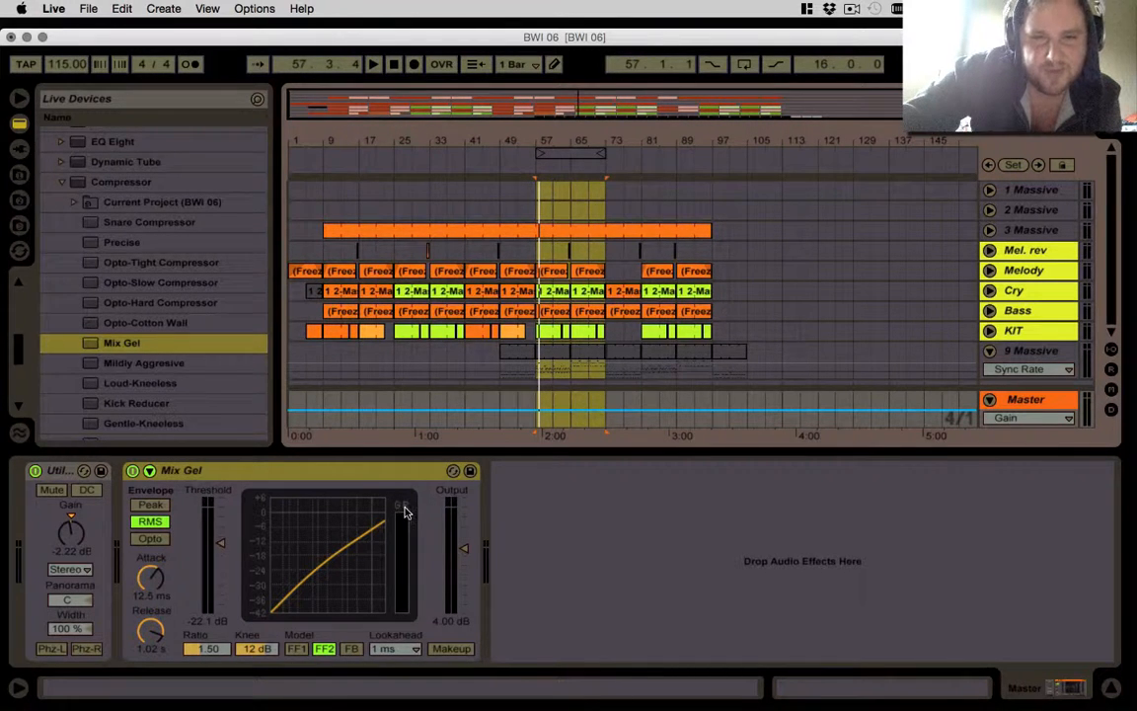
{"action": "key", "text": "space"}
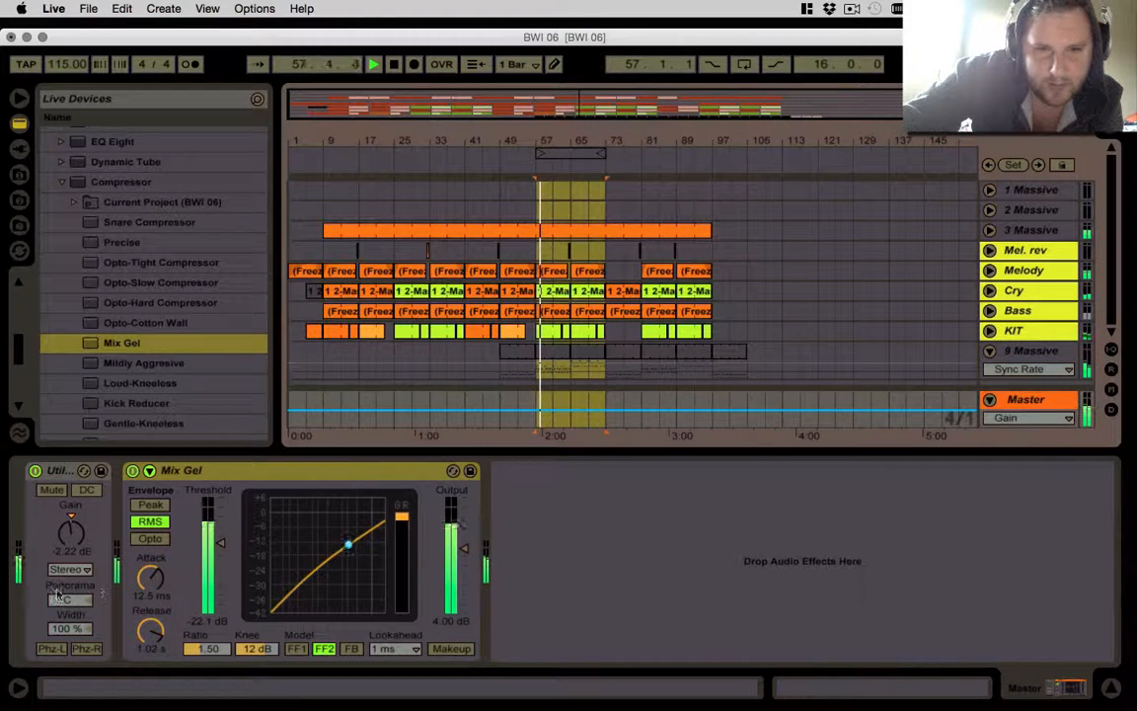
{"action": "right_click", "coordinate": [151, 580]}
{"action": "left_click", "coordinate": [207, 600]}
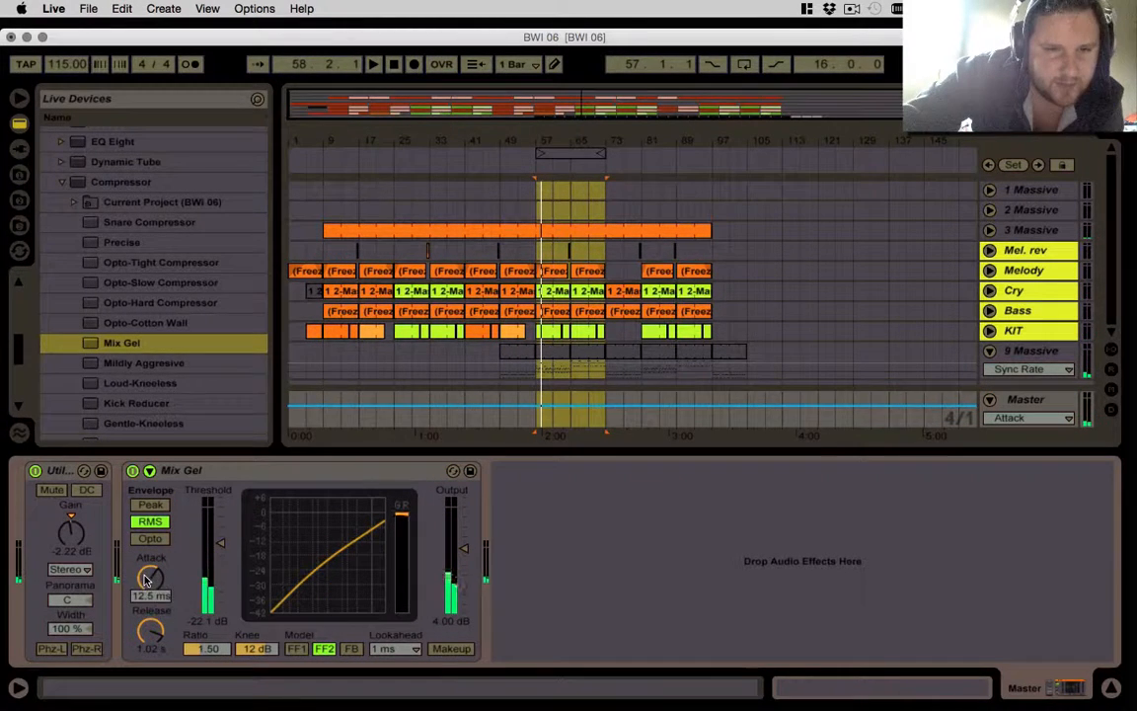
{"action": "left_click_drag", "start_coordinate": [151, 581], "coordinate": [151, 584]}
{"action": "mouse_move", "coordinate": [154, 633]}
{"action": "left_mouse_down"}
{"action": "mouse_move", "coordinate": [154, 690]}
{"action": "mouse_move", "coordinate": [153, 644]}
{"action": "left_mouse_up"}
{"action": "left_click_drag", "start_coordinate": [151, 579], "coordinate": [151, 584]}
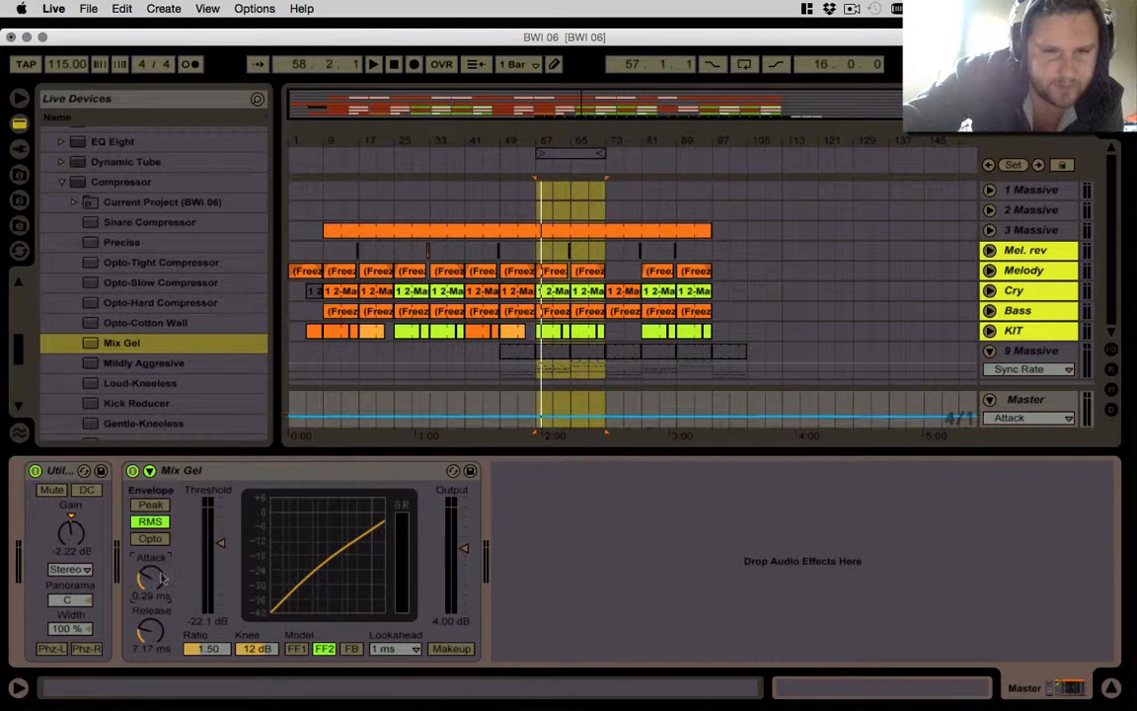
- Raise Mix Gel's output gain to 6.28 dB while playing the loop, and switch the compressor off
{"action": "key", "text": "space"}
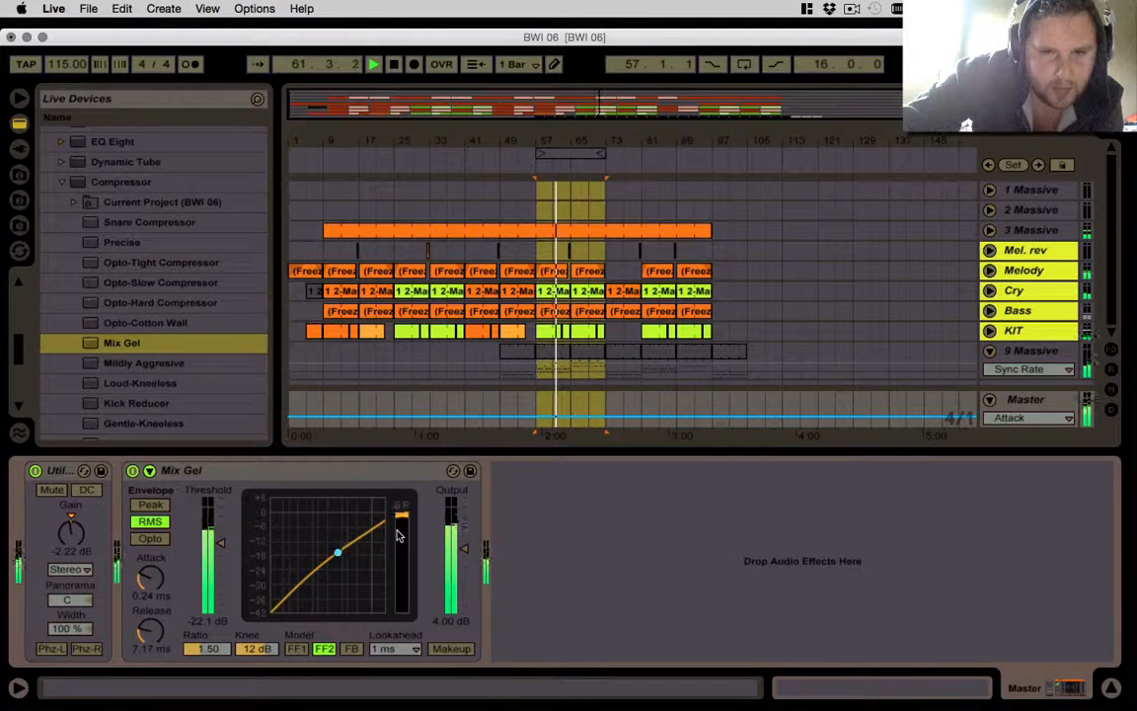
{"action": "key", "text": "space"}
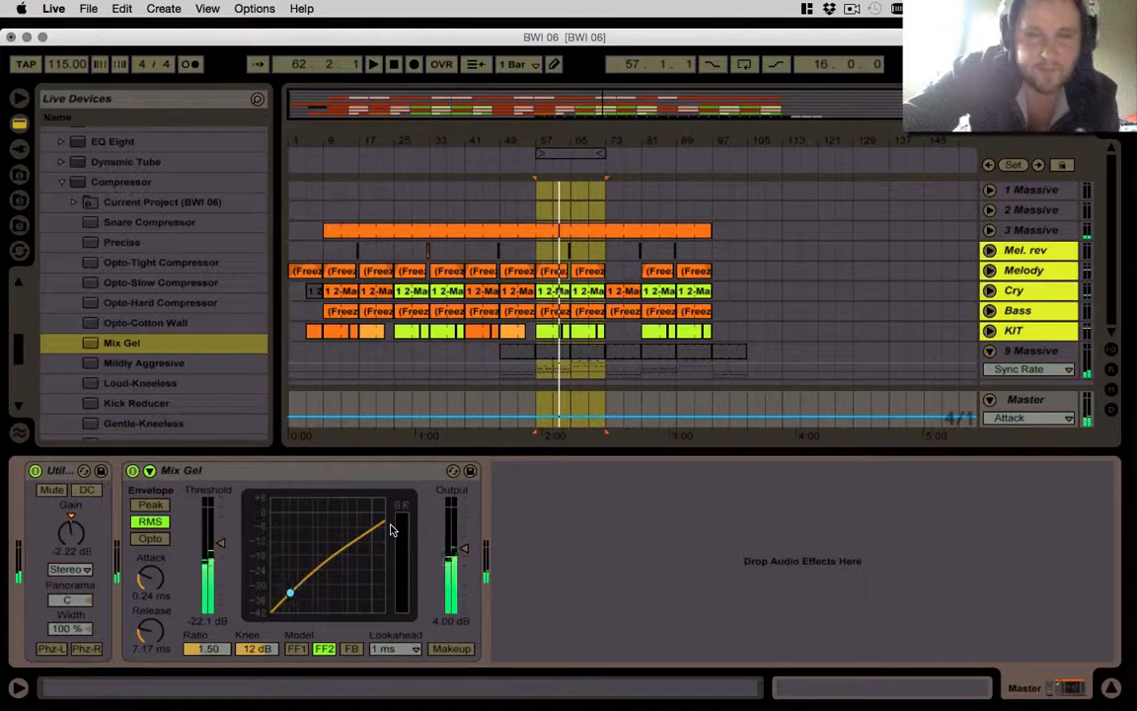
{"action": "key", "text": "space"}
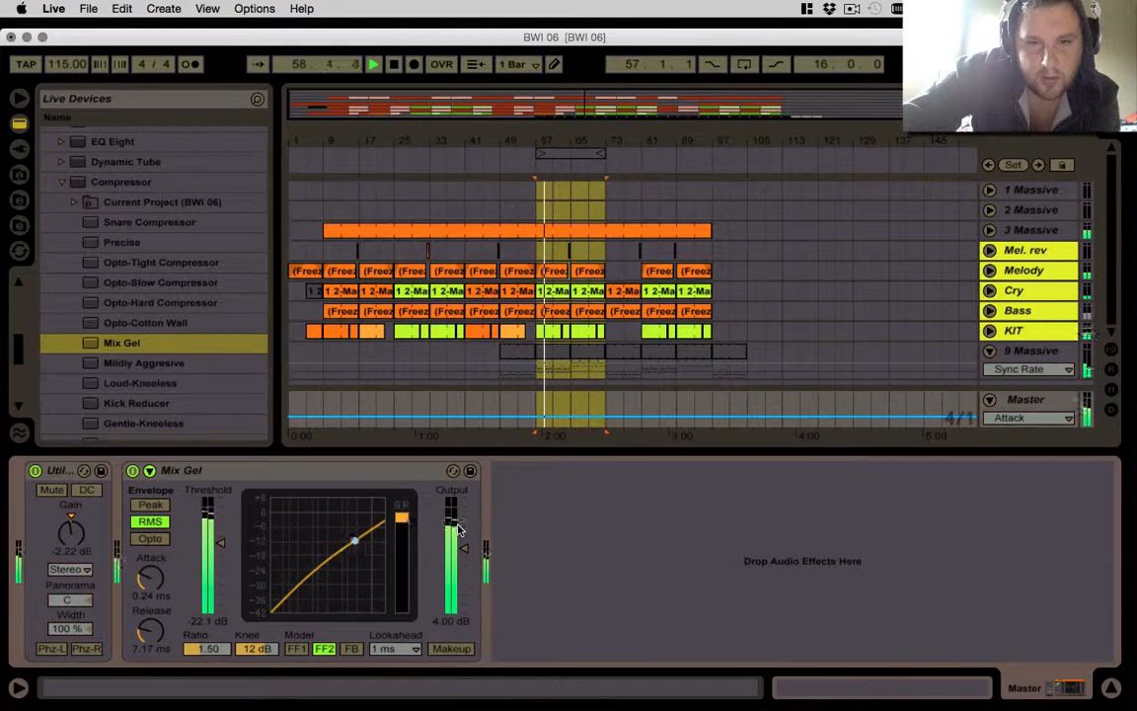
{"action": "left_click_drag", "start_coordinate": [472, 544], "coordinate": [472, 520]}
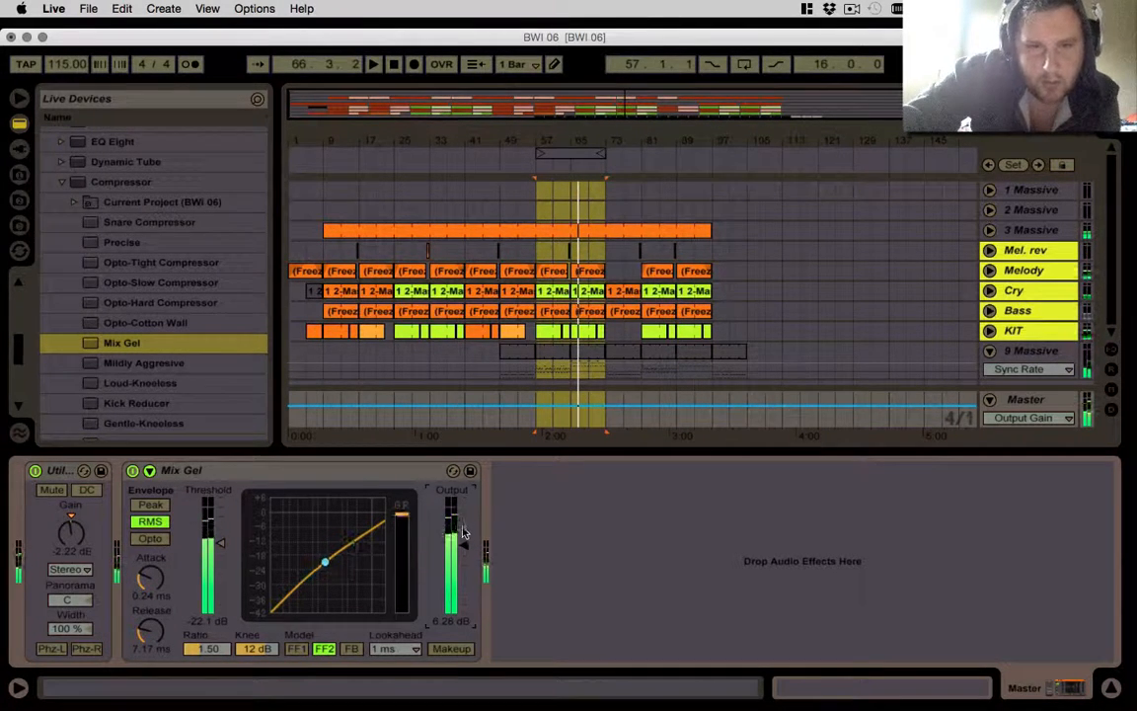
{"action": "left_click", "coordinate": [132, 473]}
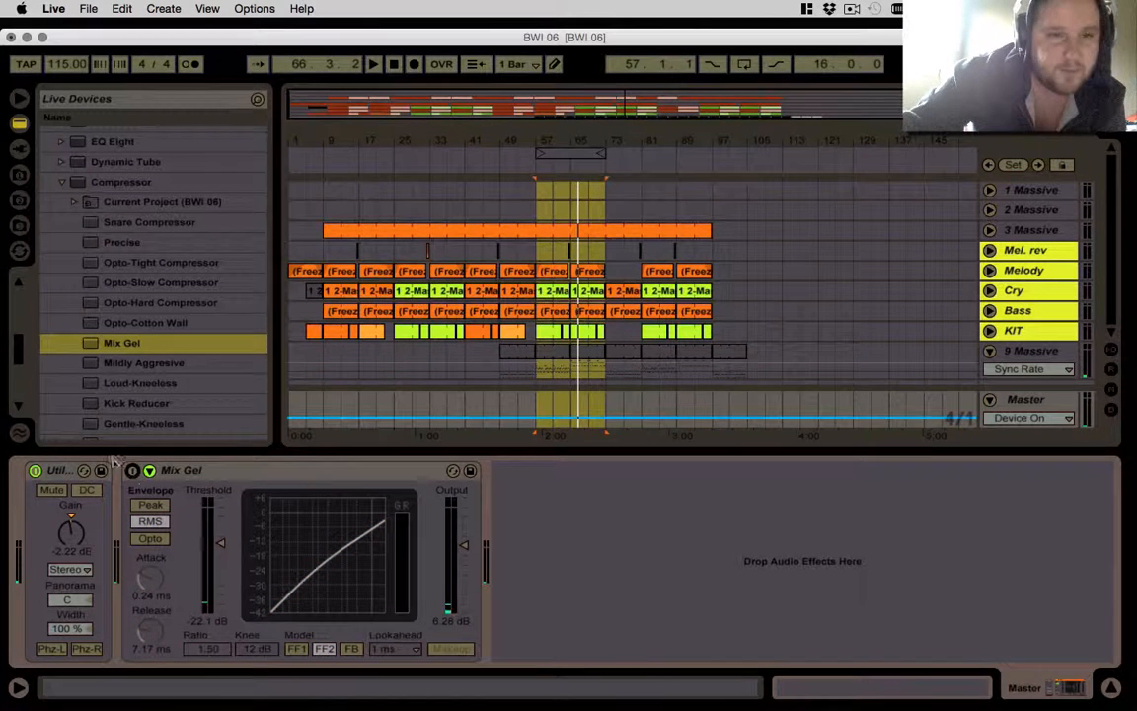
- Add the Supercharger GT plug-in from the User VST folder after Mix Gel and move its window clear of the arrangement tracks
{"action": "left_click", "coordinate": [62, 182]}
{"action": "left_click", "coordinate": [18, 148]}
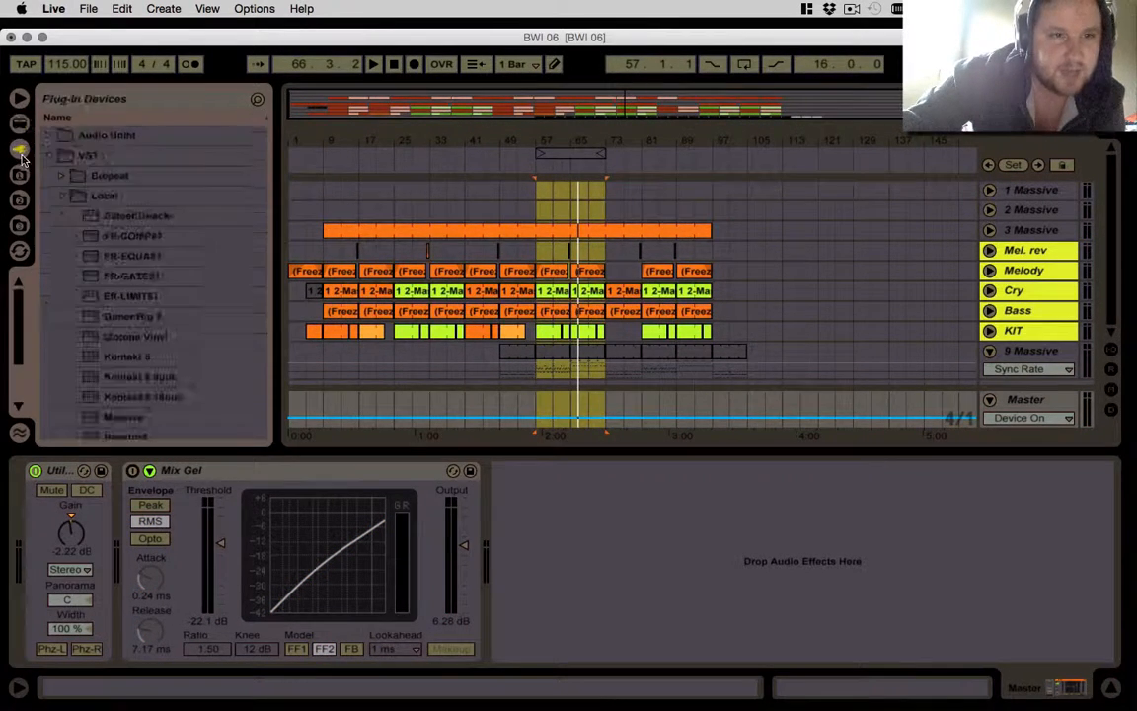
{"action": "scroll", "coordinate": [135, 275], "scroll_direction": "down", "scroll_amount": 5}
{"action": "scroll", "coordinate": [155, 272], "scroll_direction": "up", "scroll_amount": 5}
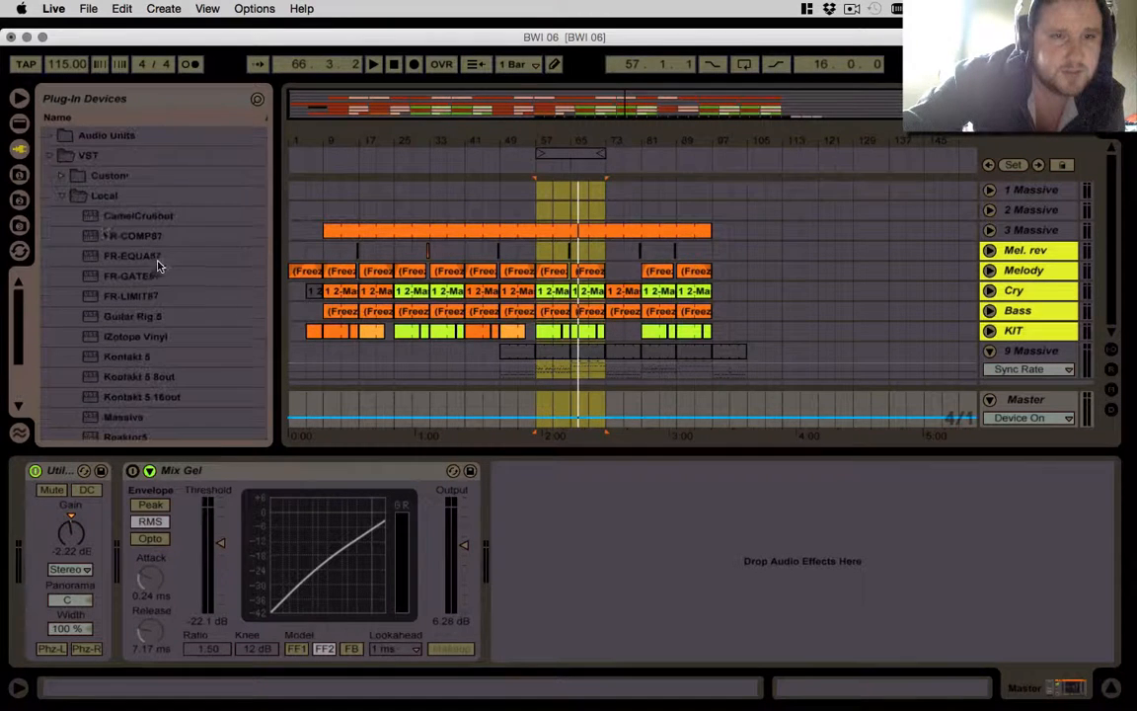
{"action": "left_click", "coordinate": [61, 201]}
{"action": "left_click", "coordinate": [61, 216]}
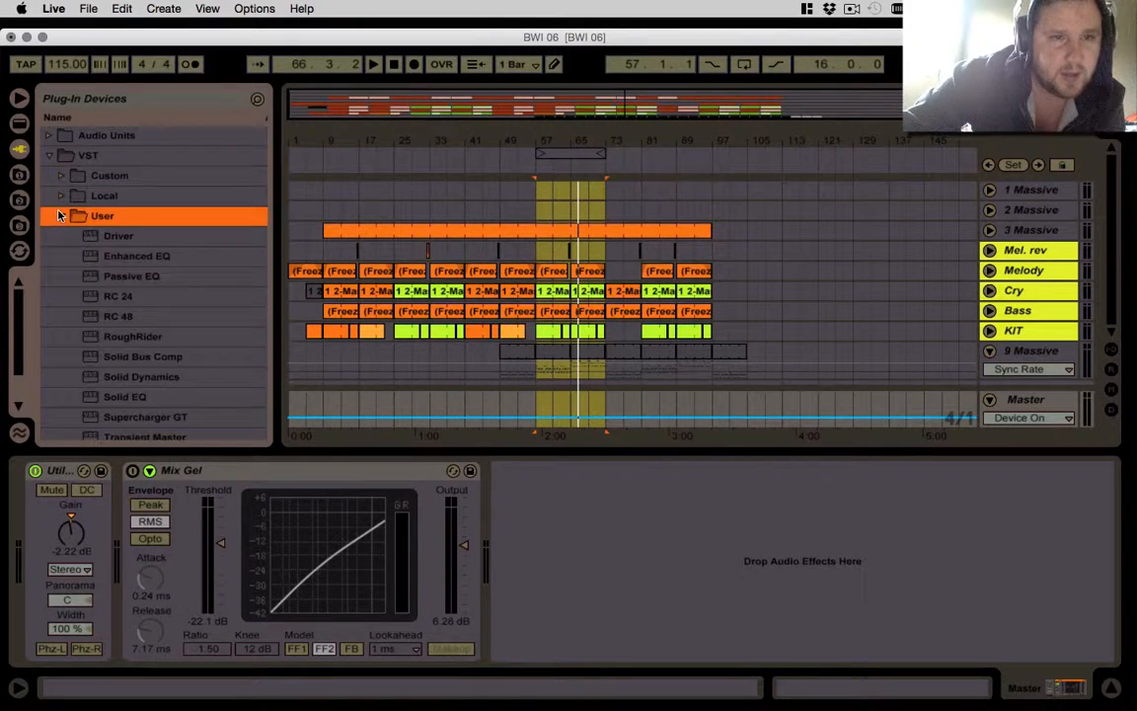
{"action": "scroll", "coordinate": [201, 336], "scroll_direction": "down", "scroll_amount": 3}
{"action": "left_click_drag", "start_coordinate": [163, 337], "coordinate": [567, 517]}
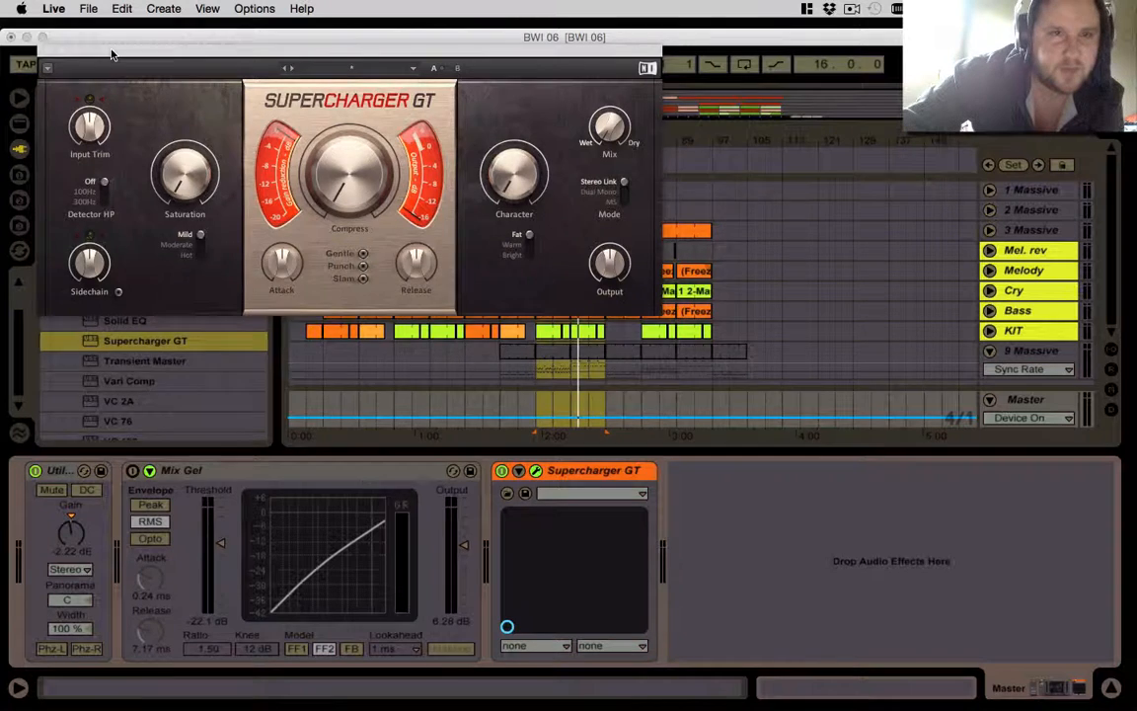
{"action": "left_click_drag", "start_coordinate": [114, 54], "coordinate": [361, 345]}
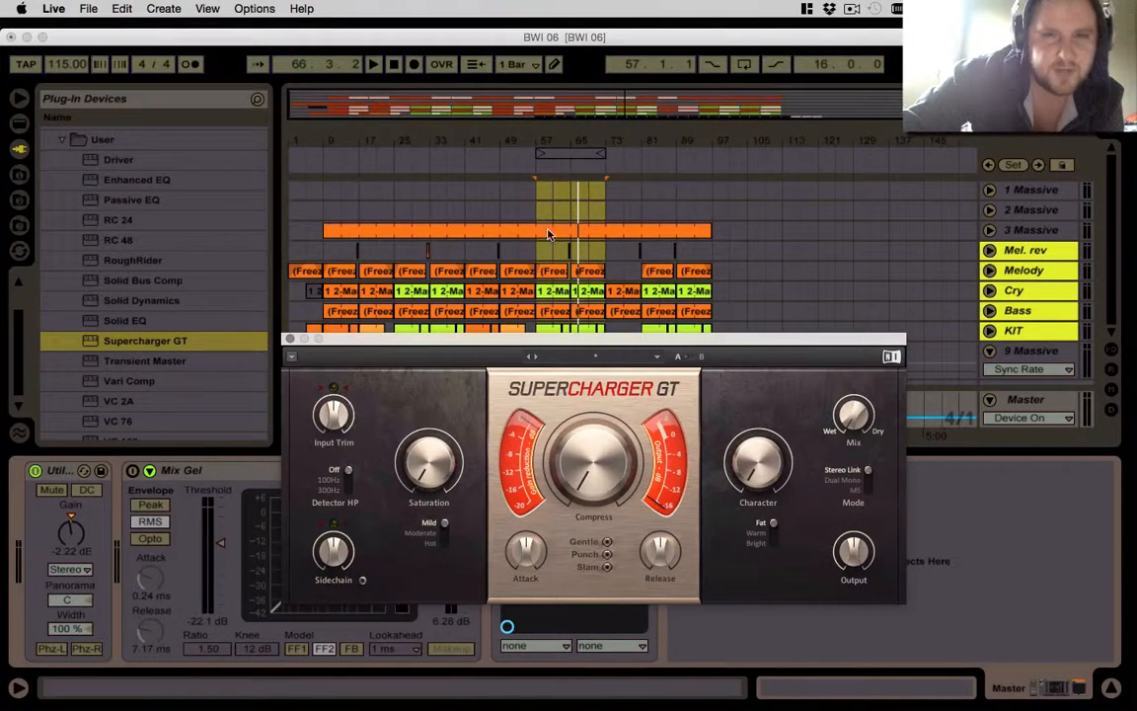
- Play the loop and adjust Supercharger GT's Input Trim until the level light between the two arrows lights up
{"action": "key", "text": "space"}
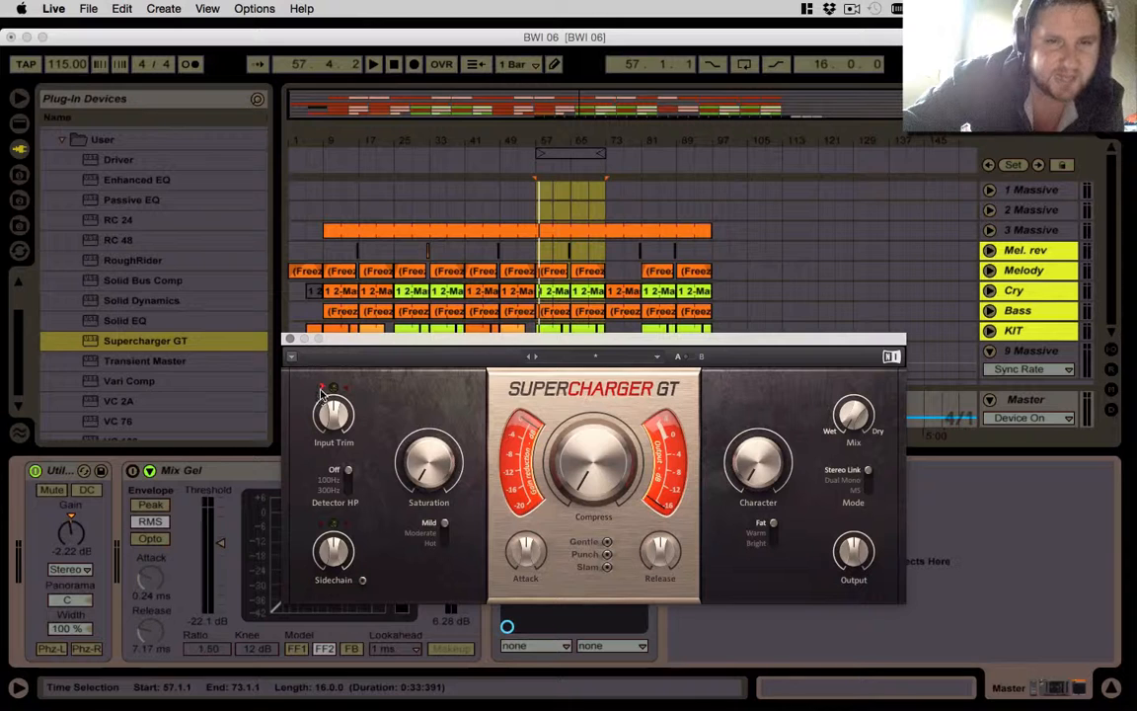
{"action": "mouse_move", "coordinate": [336, 412]}
{"action": "left_mouse_down"}
{"action": "mouse_move", "coordinate": [332, 385]}
{"action": "mouse_move", "coordinate": [332, 415]}
{"action": "left_mouse_up"}
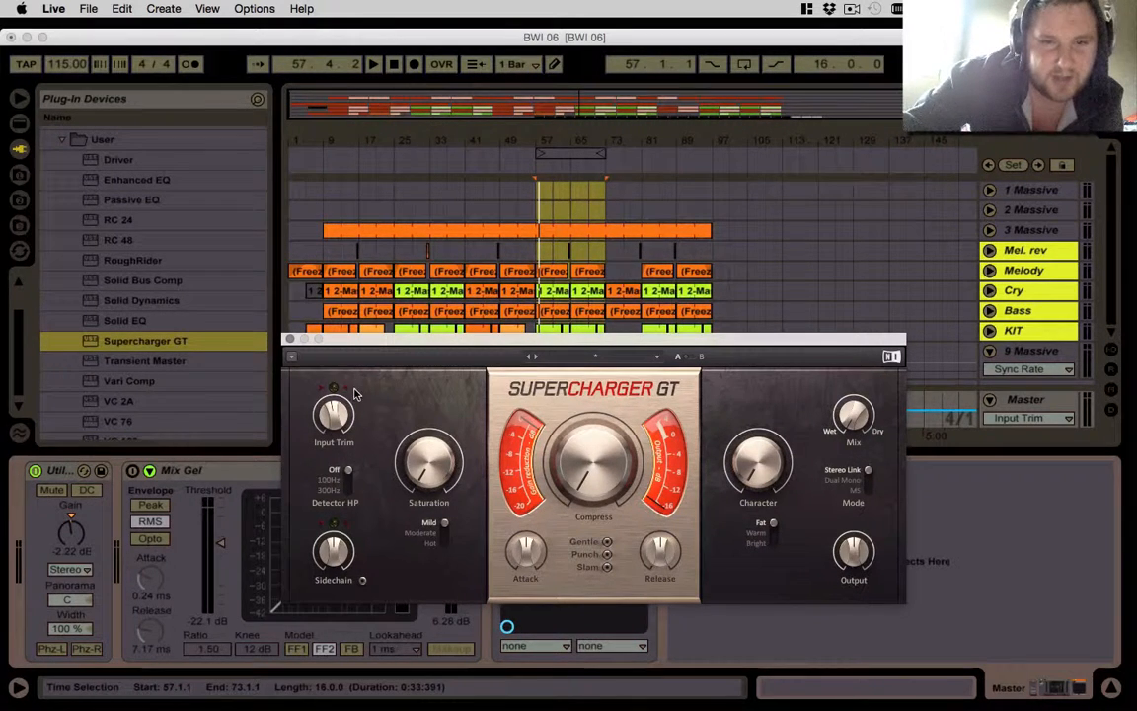
{"action": "mouse_move", "coordinate": [344, 407]}
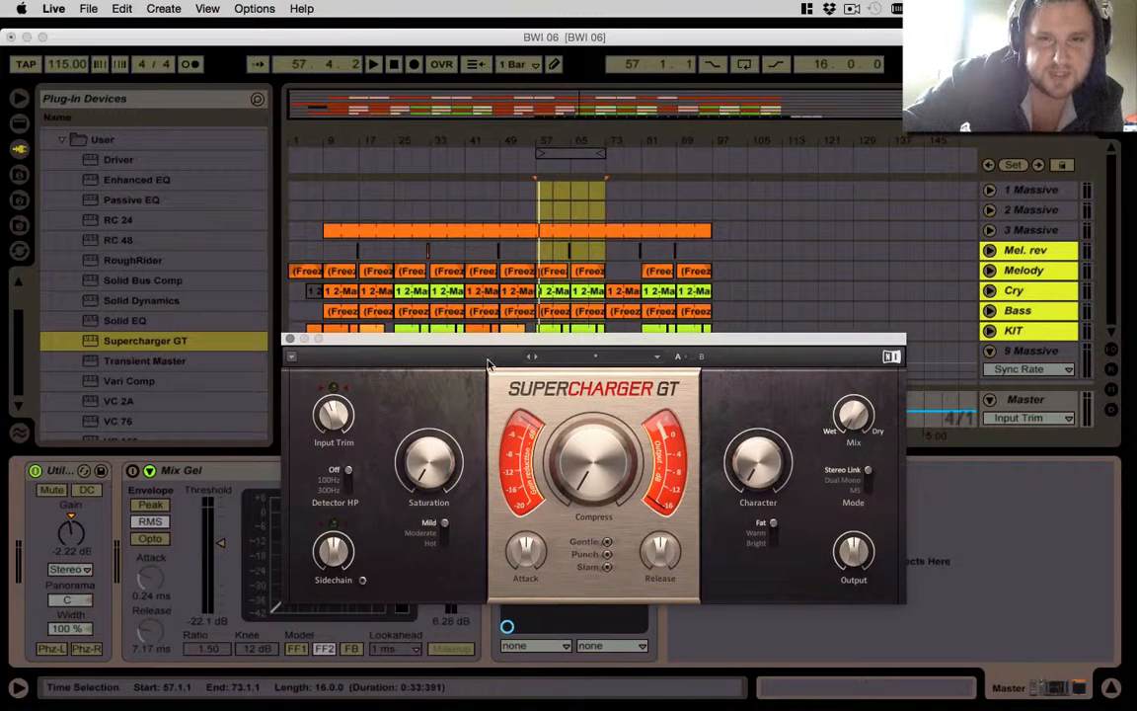
{"action": "key", "text": "space"}
{"action": "mouse_move", "coordinate": [334, 409]}
{"action": "left_mouse_down"}
{"action": "mouse_move", "coordinate": [334, 418]}
{"action": "mouse_move", "coordinate": [339, 403]}
{"action": "left_mouse_up"}
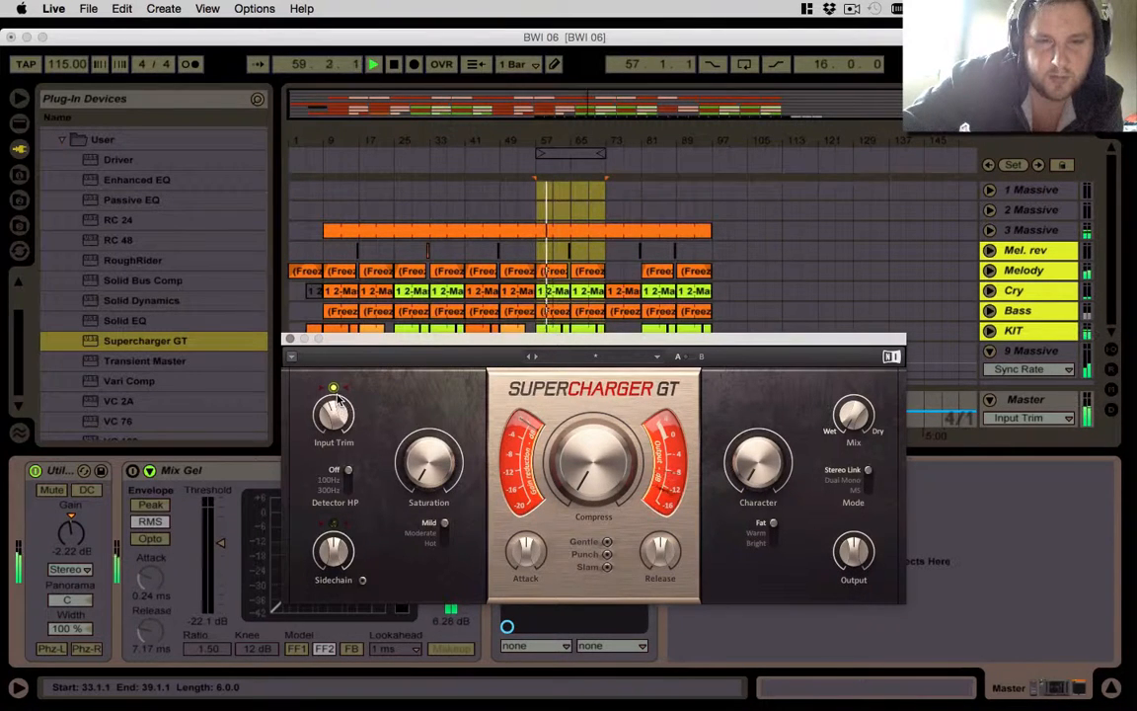
{"action": "mouse_move", "coordinate": [335, 407]}
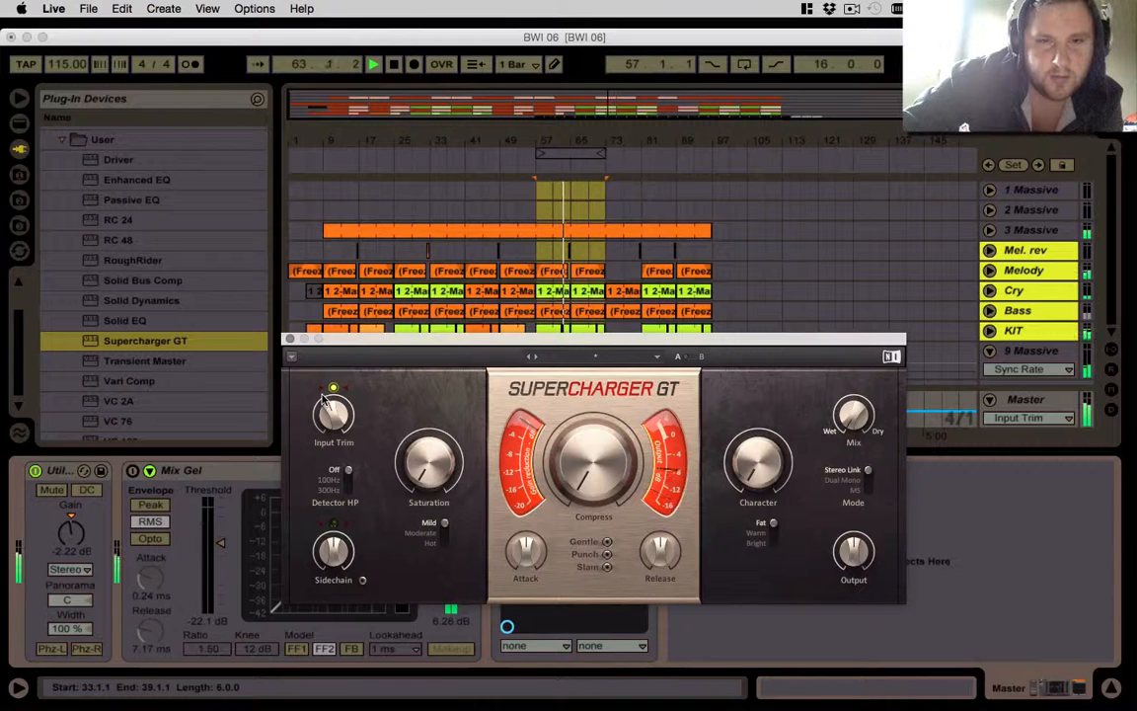
{"action": "key", "text": "space"}
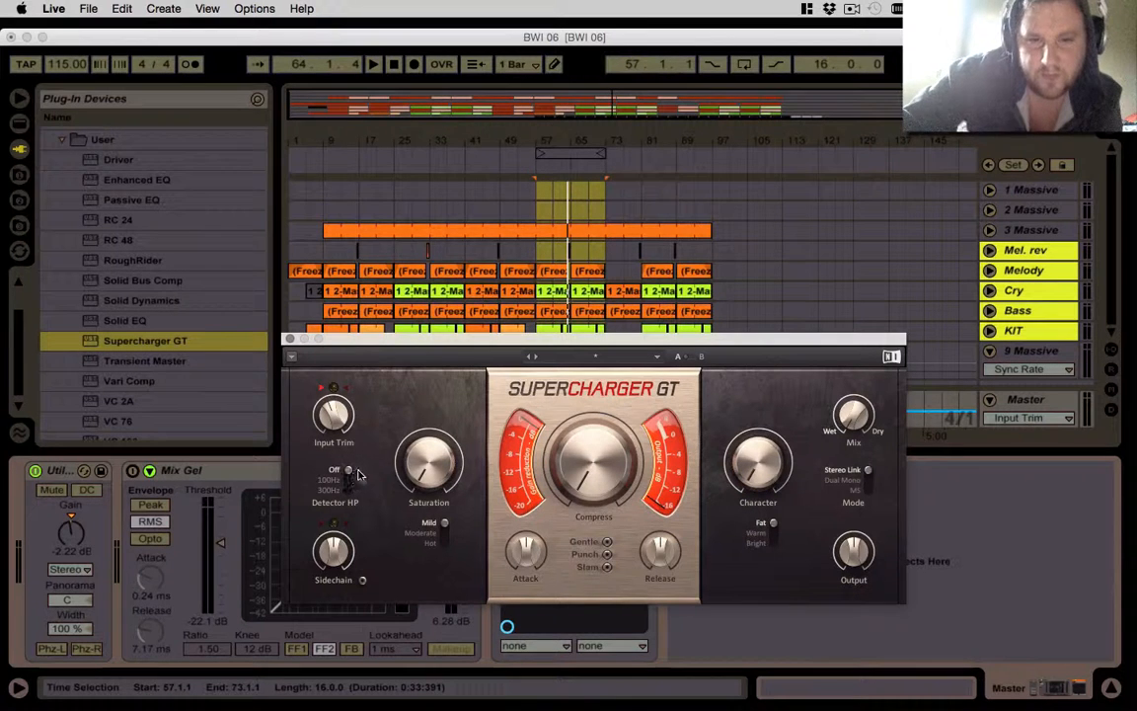
- Try a Saturation of 7.80 in Supercharger GT over the loop, return it to minimum and close the plug-in window
{"action": "mouse_move", "coordinate": [418, 475]}
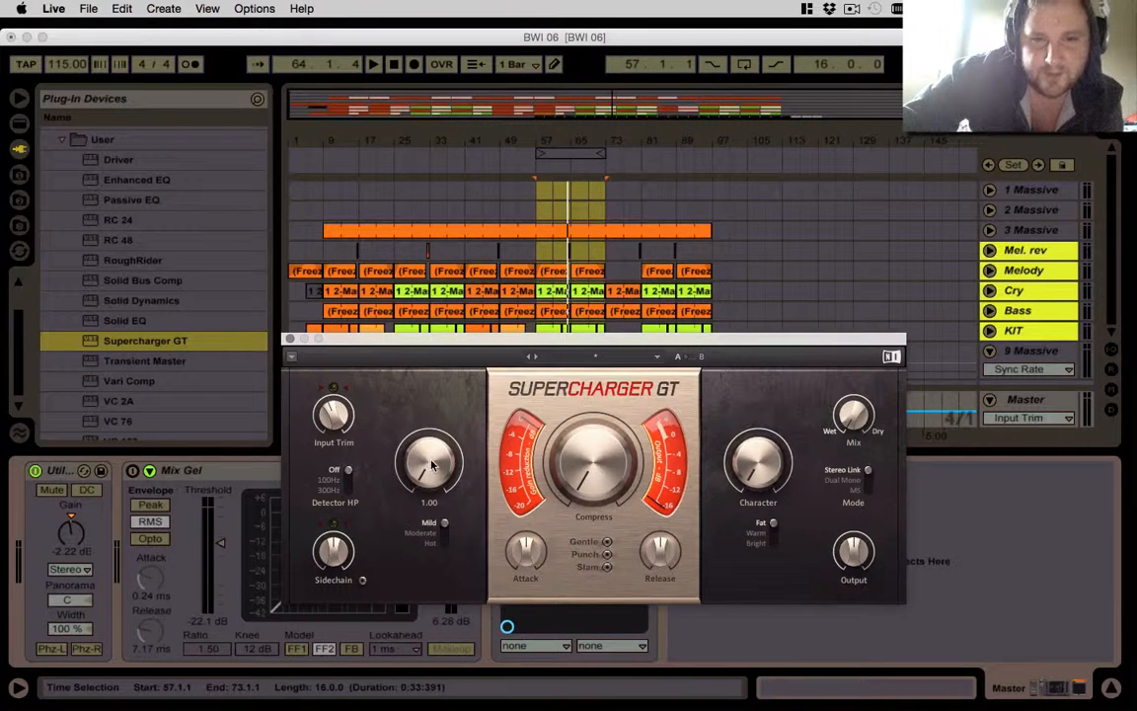
{"action": "scroll", "coordinate": [435, 455], "scroll_direction": "up", "scroll_amount": 3}
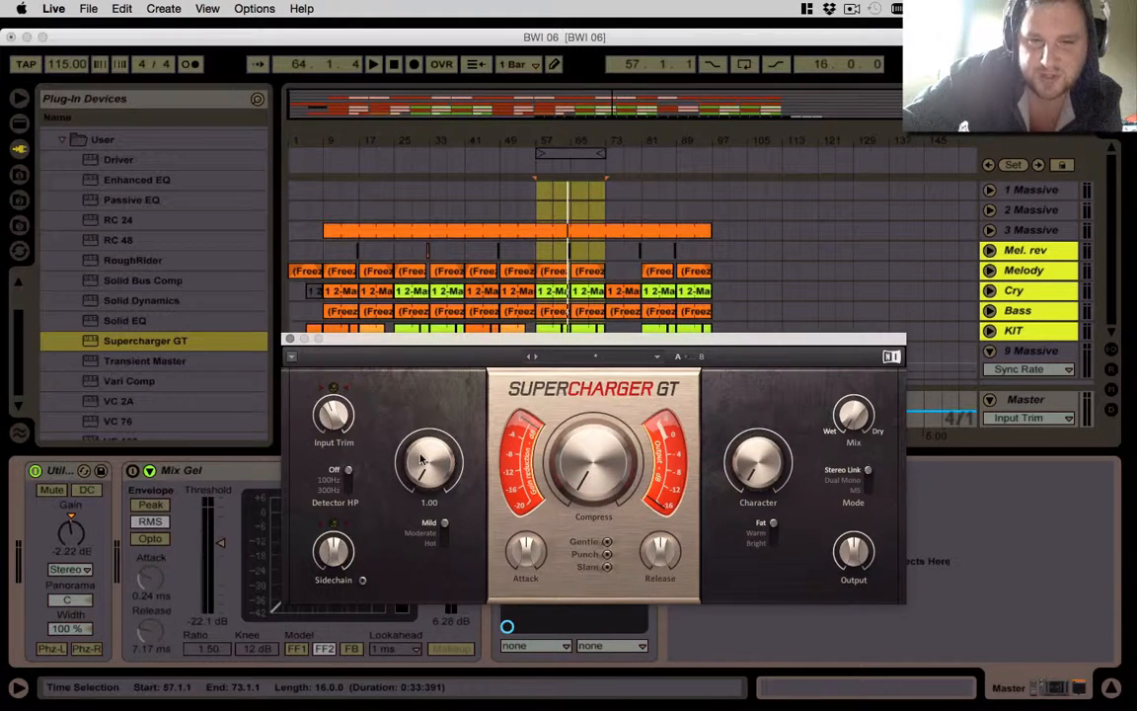
{"action": "key", "text": "space"}
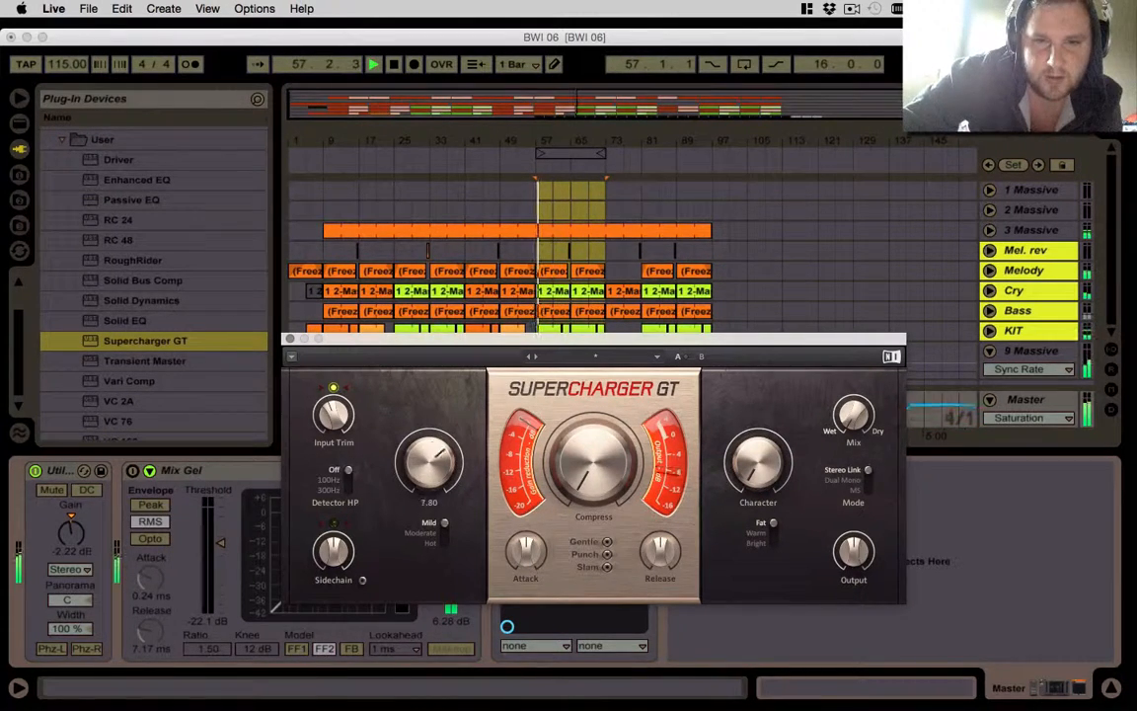
{"action": "left_click_drag", "start_coordinate": [429, 461], "coordinate": [429, 445]}
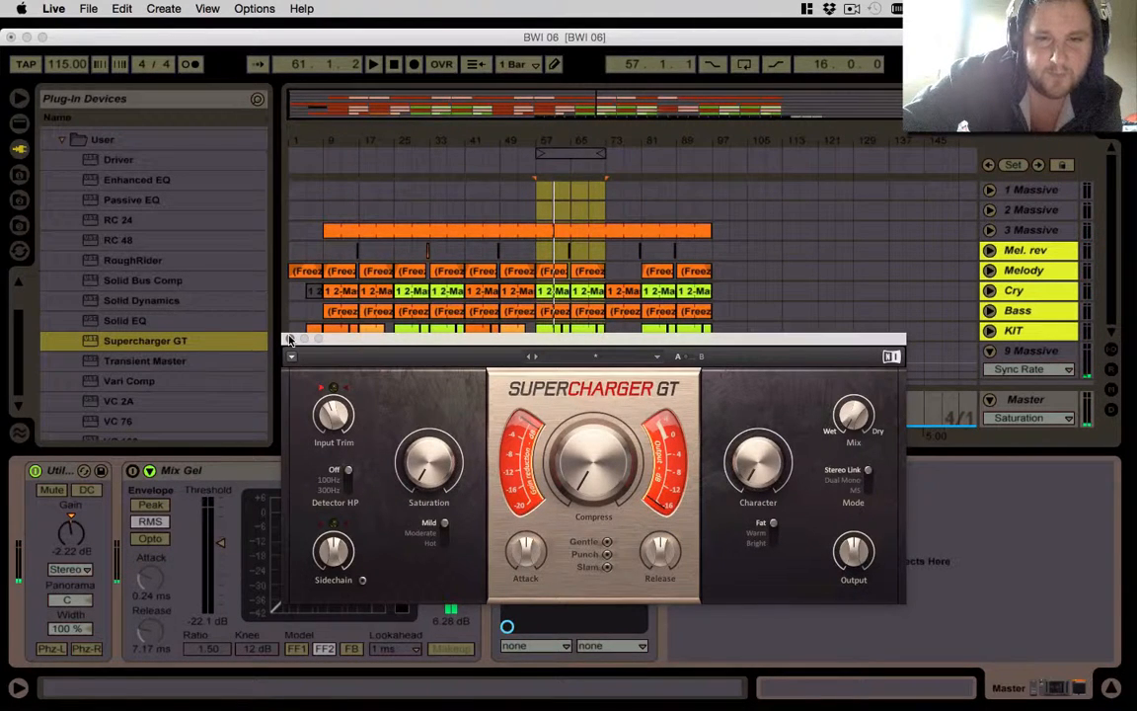
{"action": "left_click", "coordinate": [289, 339]}
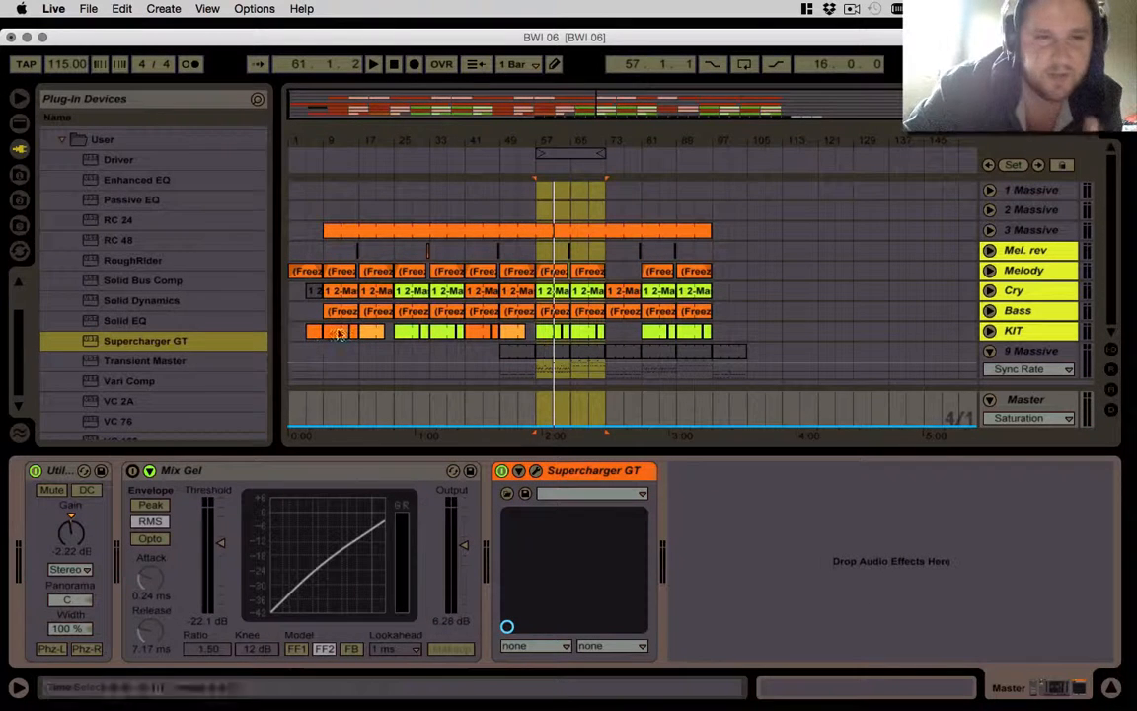
- Add Live's EQ Eight to the Master chain and place it between Utility and Mix Gel
{"action": "left_click", "coordinate": [61, 139]}
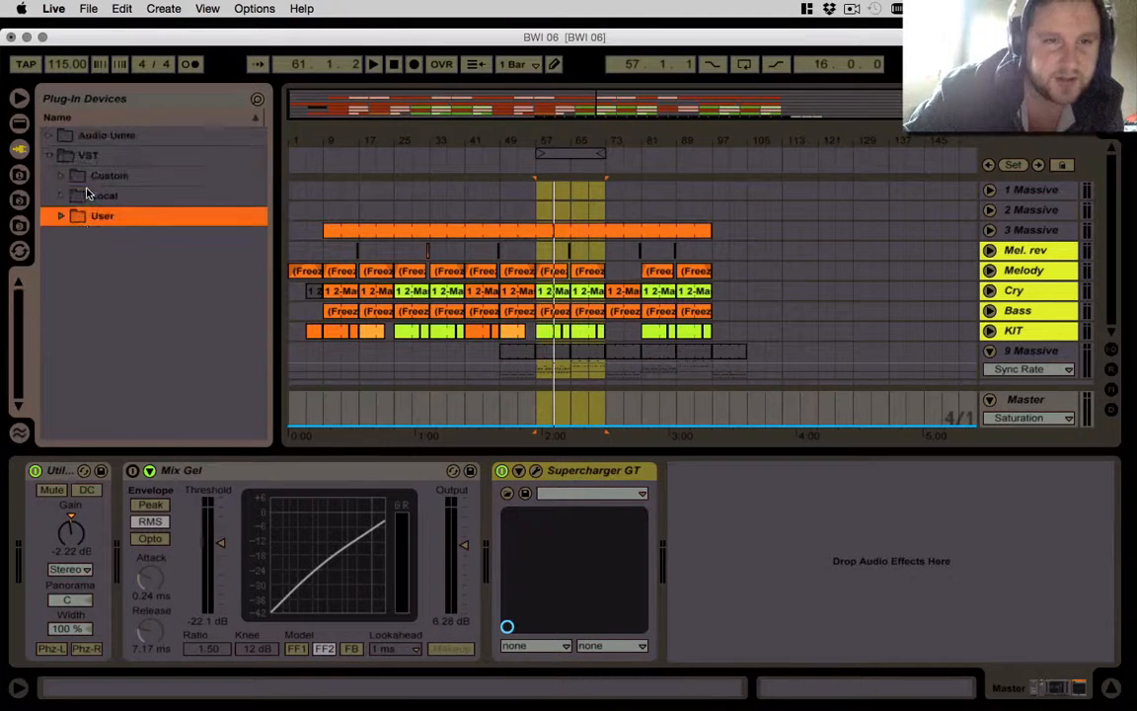
{"action": "left_click", "coordinate": [48, 155]}
{"action": "left_click", "coordinate": [48, 134]}
{"action": "left_click", "coordinate": [20, 125]}
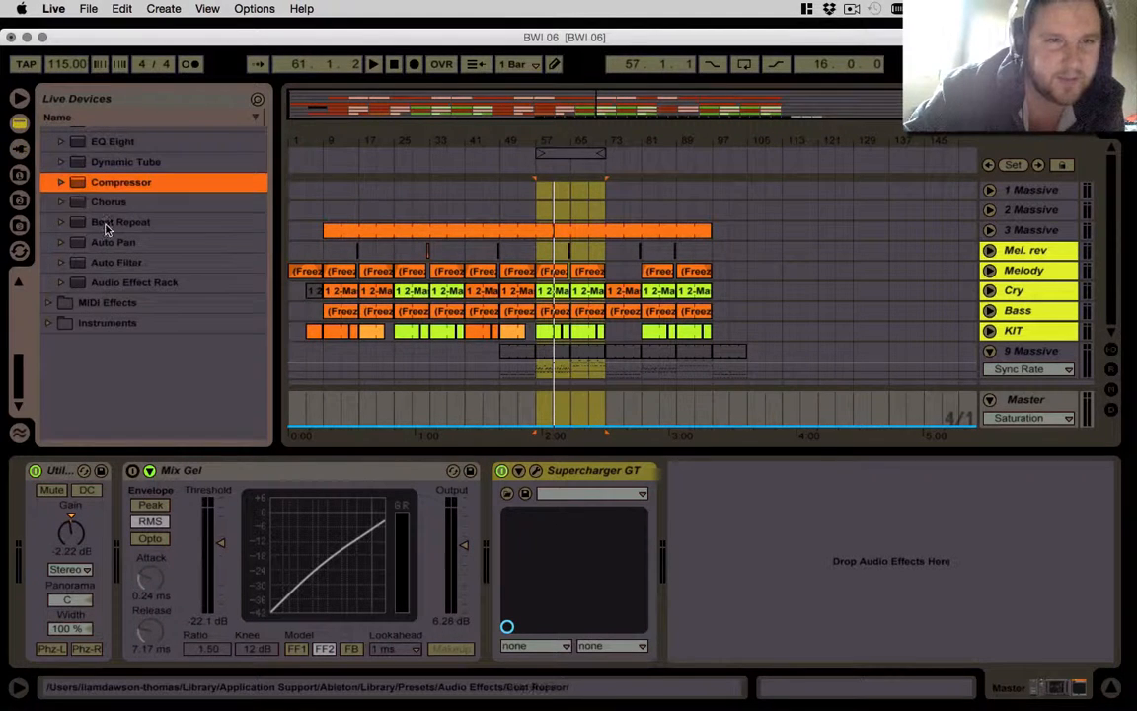
{"action": "scroll", "coordinate": [107, 227], "scroll_direction": "up", "scroll_amount": 4}
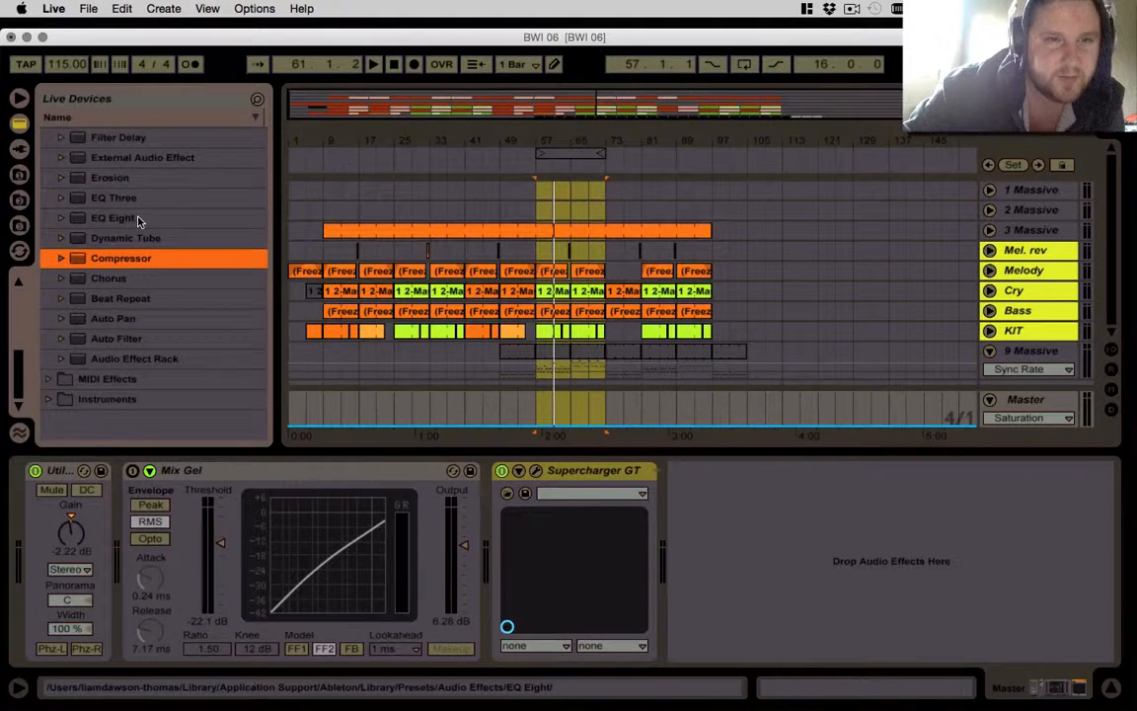
{"action": "double_click", "coordinate": [113, 218]}
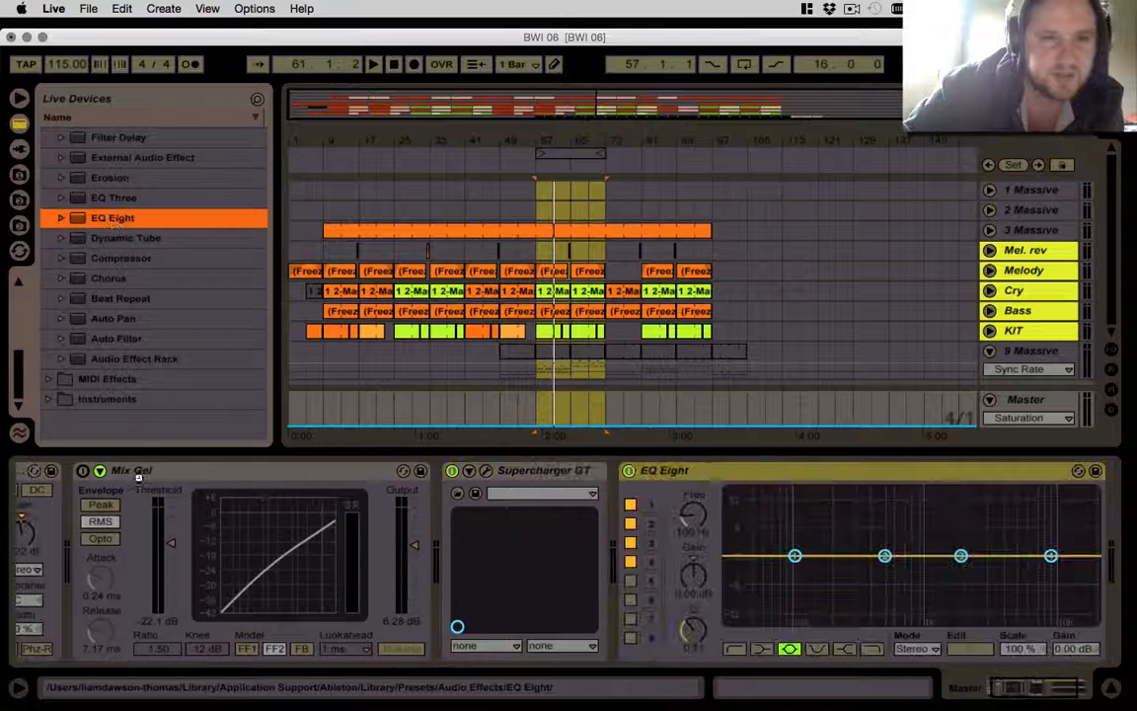
{"action": "left_click_drag", "start_coordinate": [736, 477], "coordinate": [193, 538]}
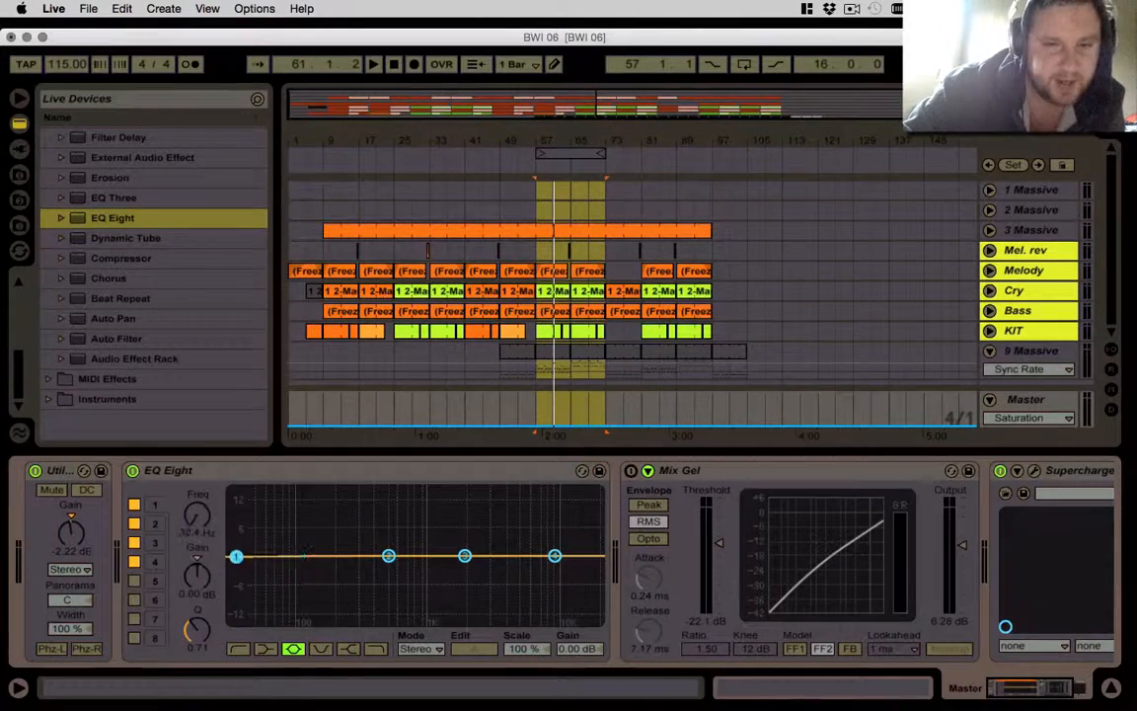
- Shape EQ Eight with a low cut on band 1 at about 46.5 Hz and a high cut on band 4 at about 16.2 kHz
{"action": "left_click", "coordinate": [238, 648]}
{"action": "mouse_move", "coordinate": [236, 571]}
{"action": "left_mouse_down"}
{"action": "mouse_move", "coordinate": [259, 573]}
{"action": "mouse_move", "coordinate": [250, 568]}
{"action": "left_mouse_up"}
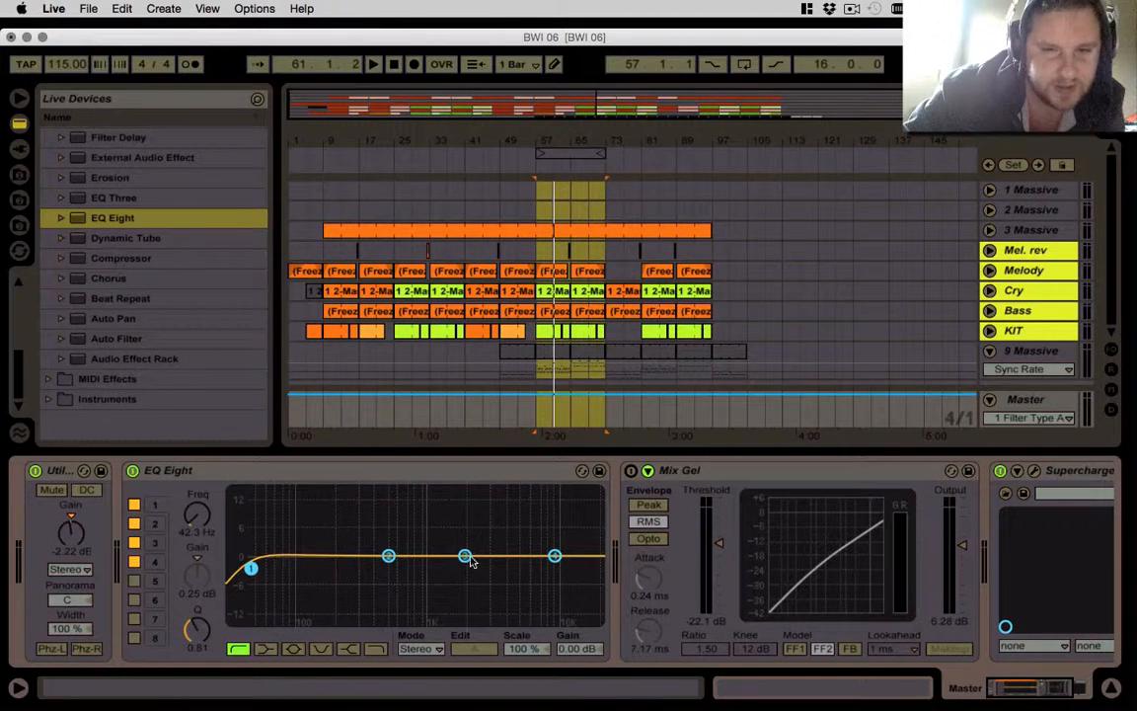
{"action": "left_click", "coordinate": [555, 556]}
{"action": "left_click", "coordinate": [375, 648]}
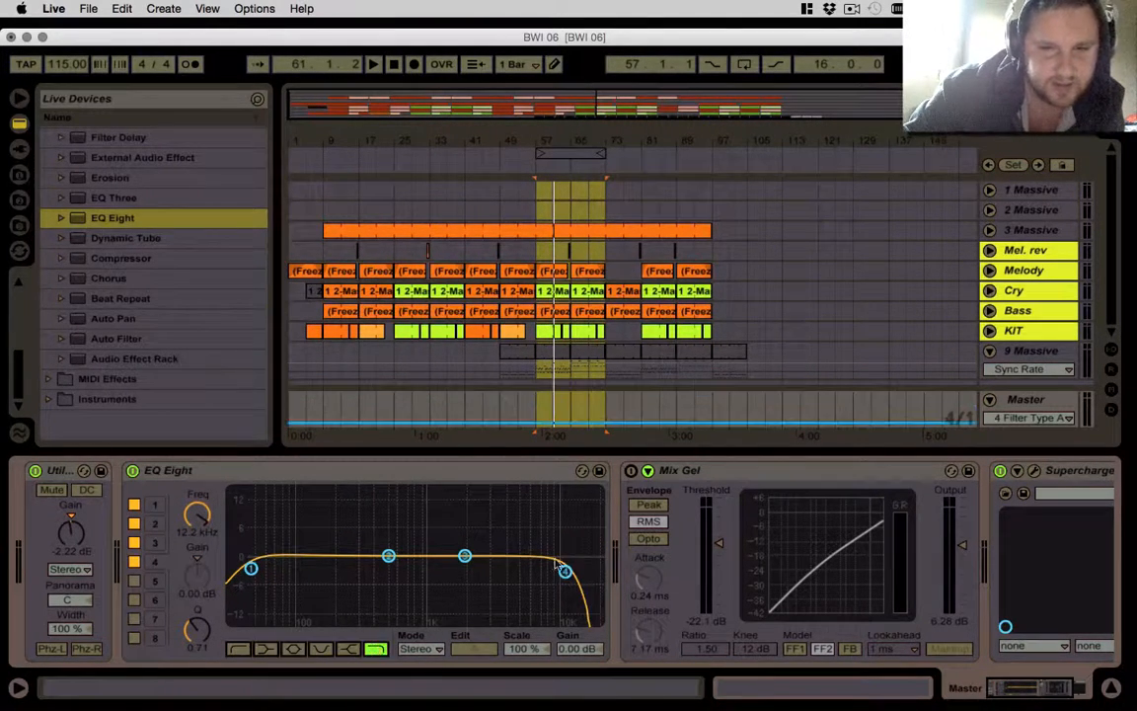
{"action": "left_click_drag", "start_coordinate": [582, 570], "coordinate": [580, 572]}
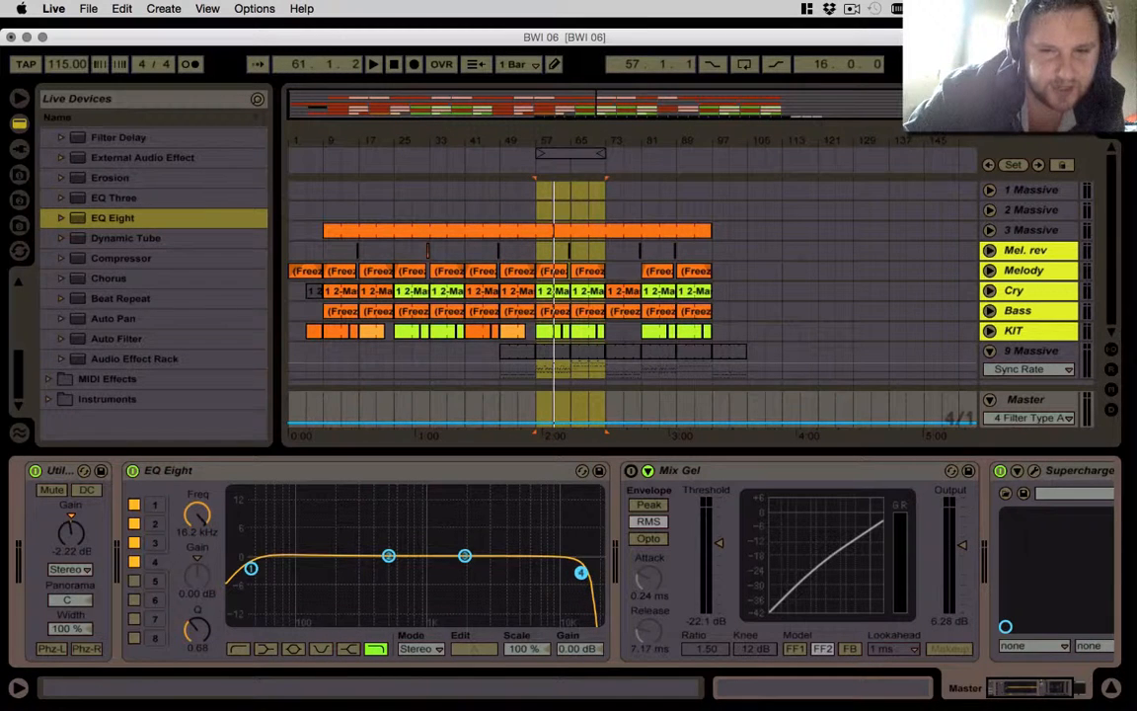
{"action": "left_click_drag", "start_coordinate": [251, 568], "coordinate": [257, 568]}
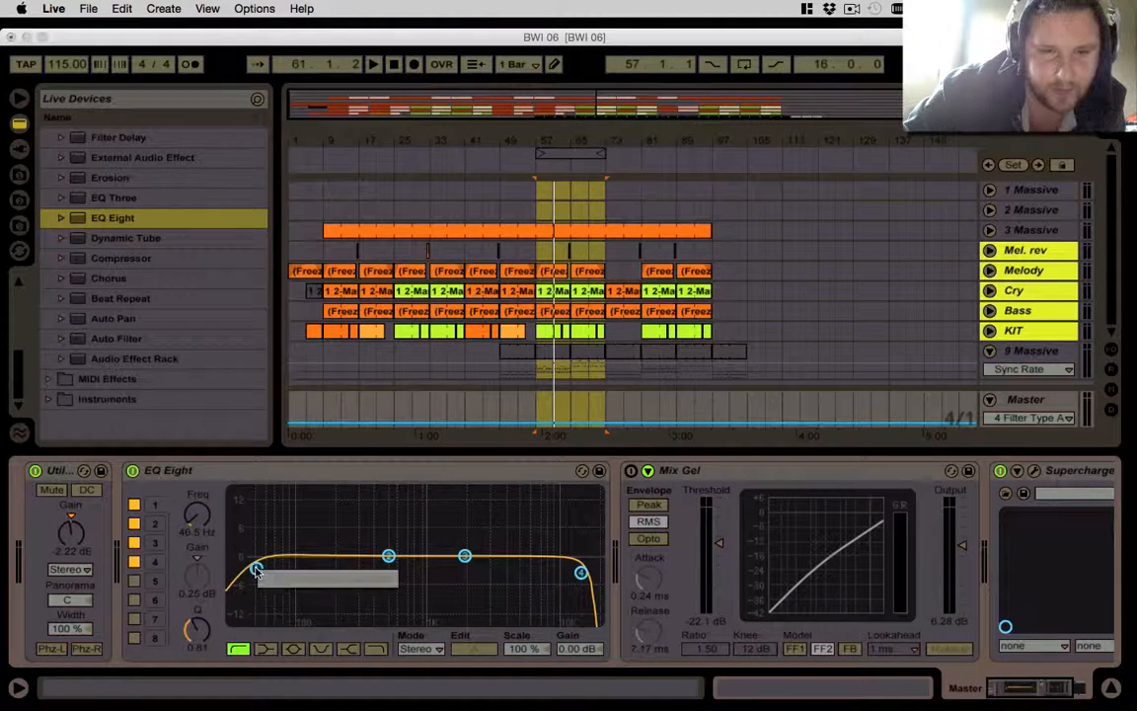
- Fold Utility, EQ Eight and Mix Gel in the Master chain, and reopen the Supercharger GT window clear of the arrangement tracks
{"action": "double_click", "coordinate": [386, 477]}
{"action": "double_click", "coordinate": [54, 471]}
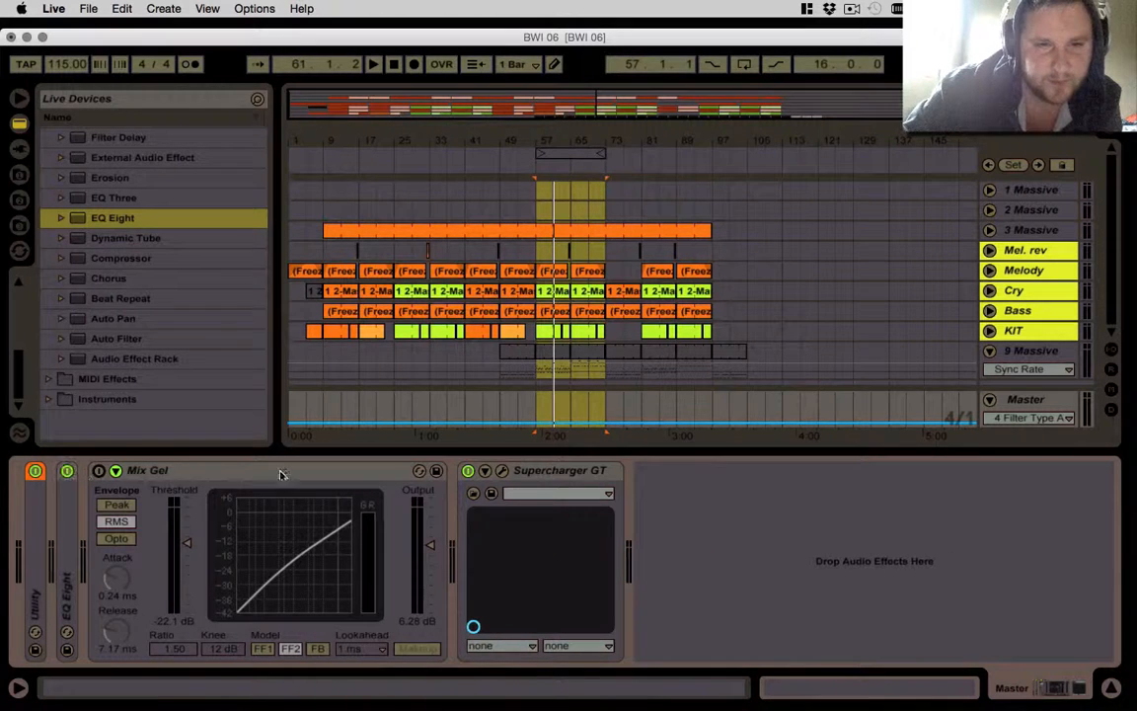
{"action": "double_click", "coordinate": [233, 475]}
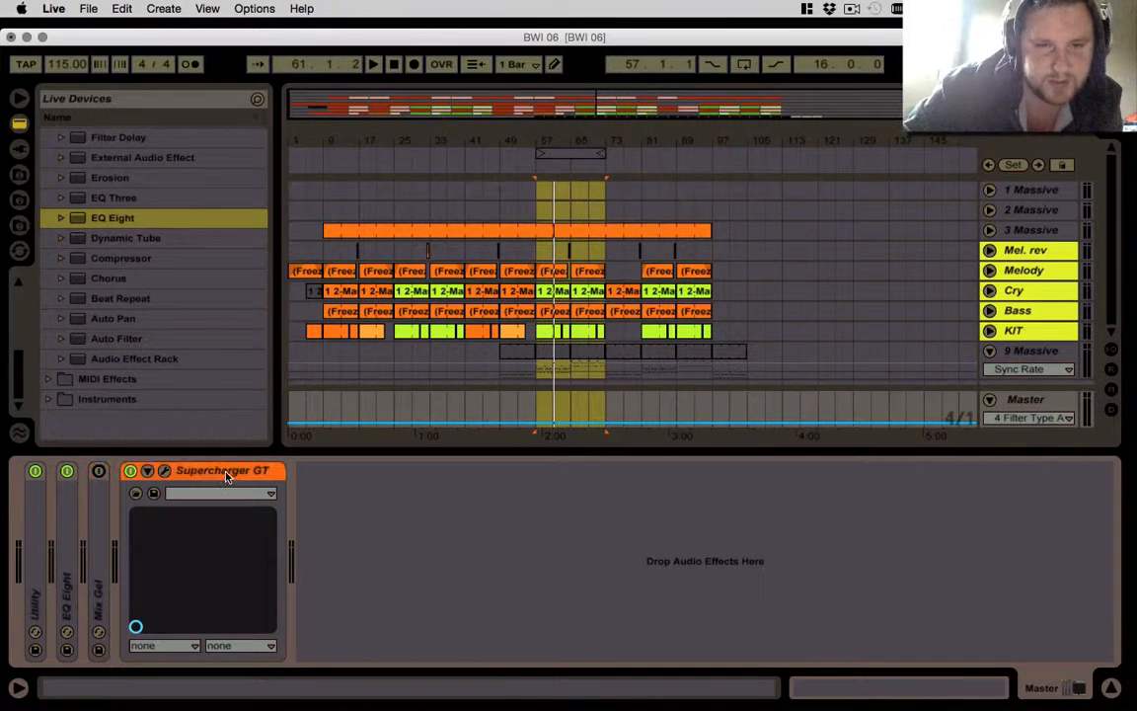
{"action": "double_click", "coordinate": [229, 473]}
{"action": "double_click", "coordinate": [130, 517]}
{"action": "left_click", "coordinate": [164, 472]}
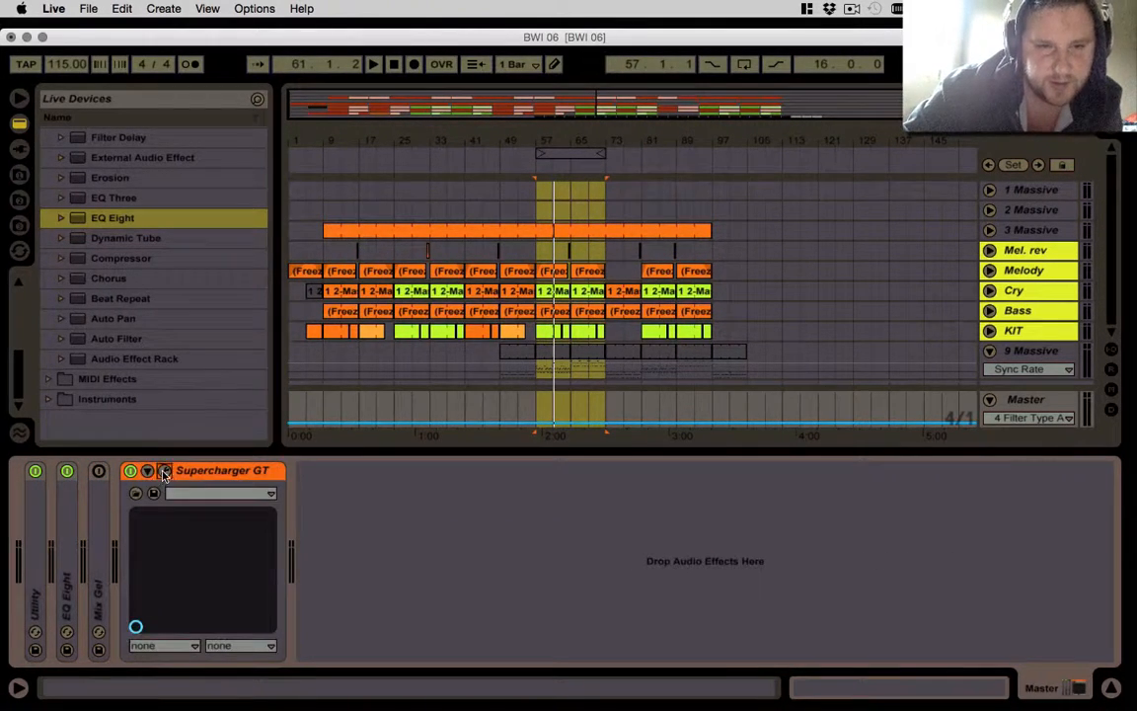
{"action": "left_click_drag", "start_coordinate": [739, 327], "coordinate": [763, 396]}
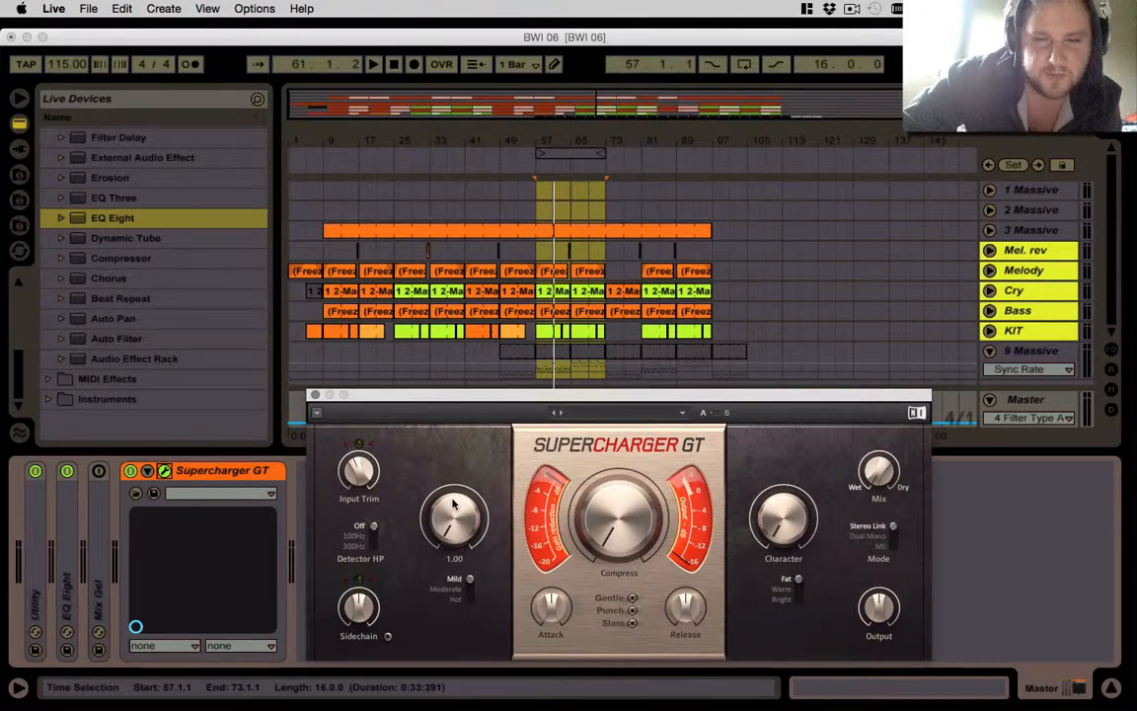
- Switch Supercharger GT's saturation mode to Moderate and set Saturation to 1.80 while auditioning the loop
{"action": "key", "text": "space"}
{"action": "left_click", "coordinate": [471, 580]}
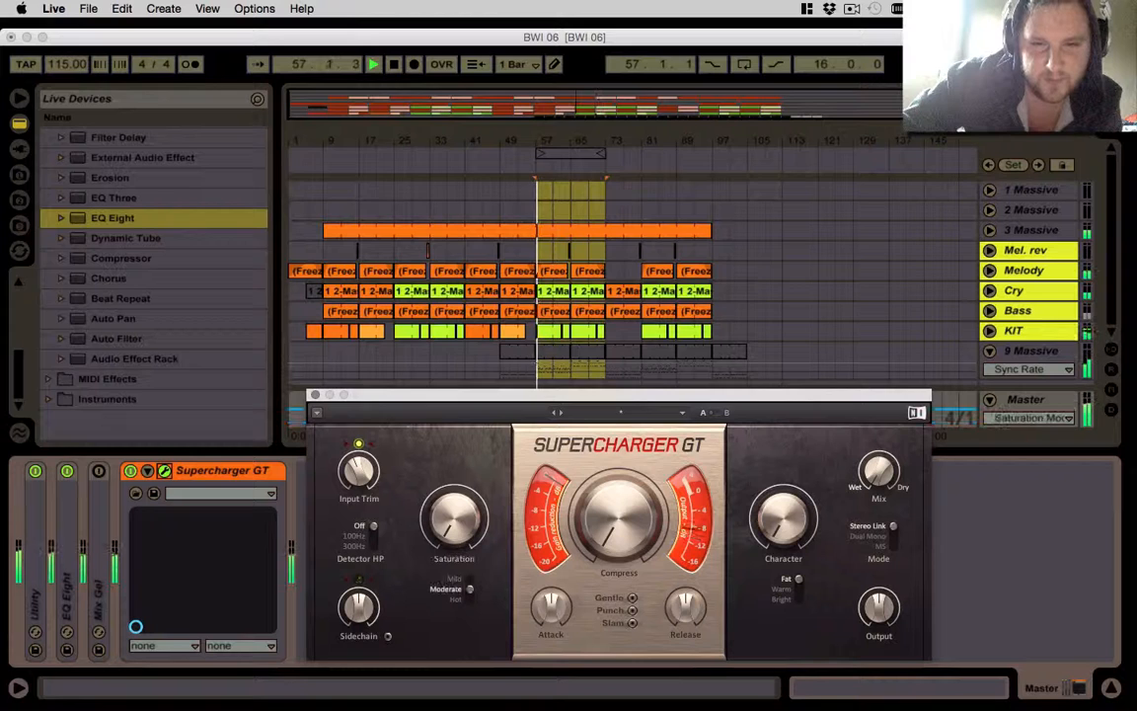
{"action": "mouse_move", "coordinate": [454, 517]}
{"action": "left_mouse_down"}
{"action": "mouse_move", "coordinate": [454, 414]}
{"action": "mouse_move", "coordinate": [454, 533]}
{"action": "left_mouse_up"}
{"action": "key", "text": "space"}
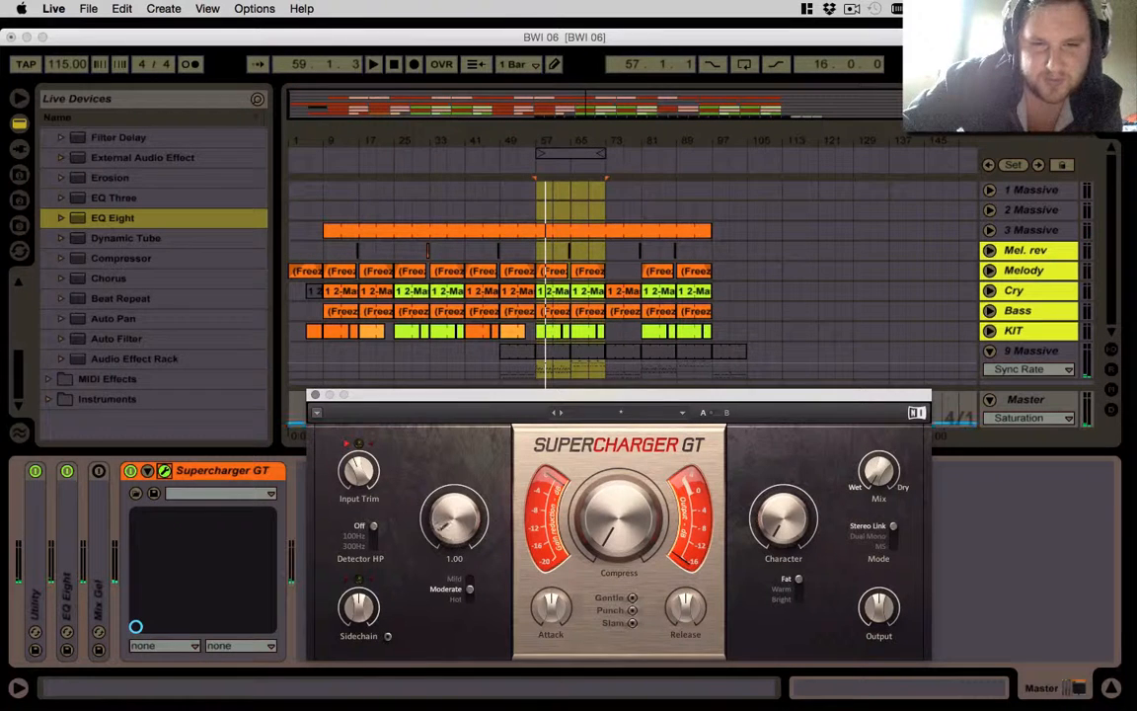
{"action": "key", "text": "space"}
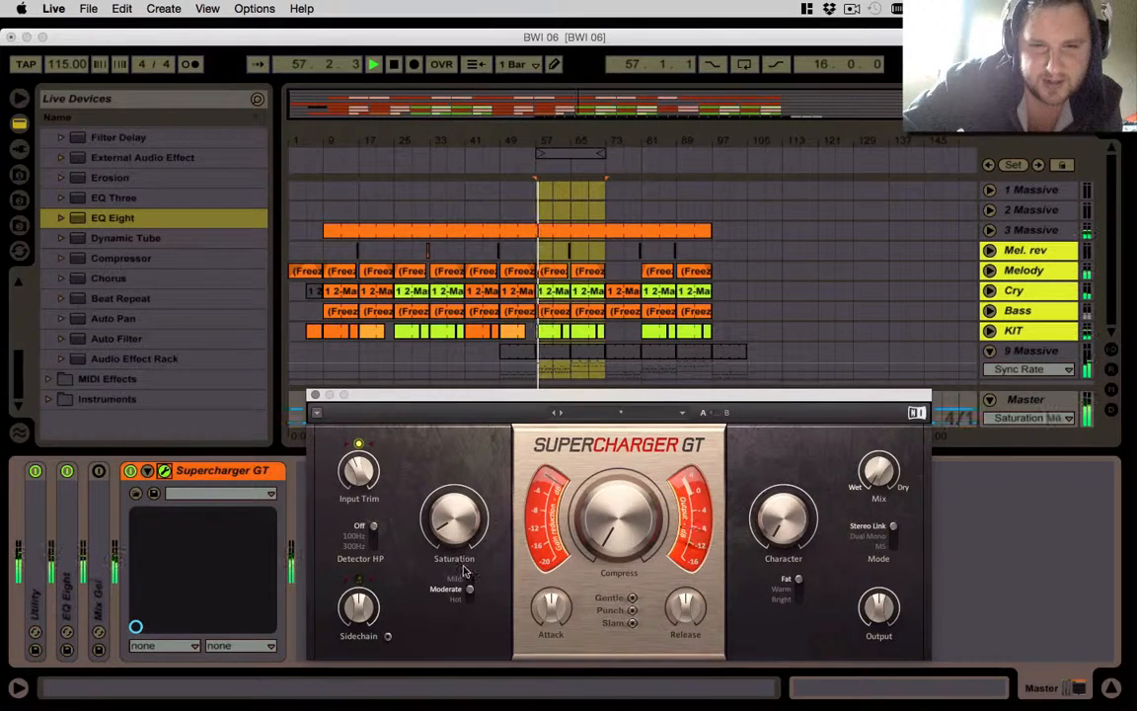
{"action": "key", "text": "space"}
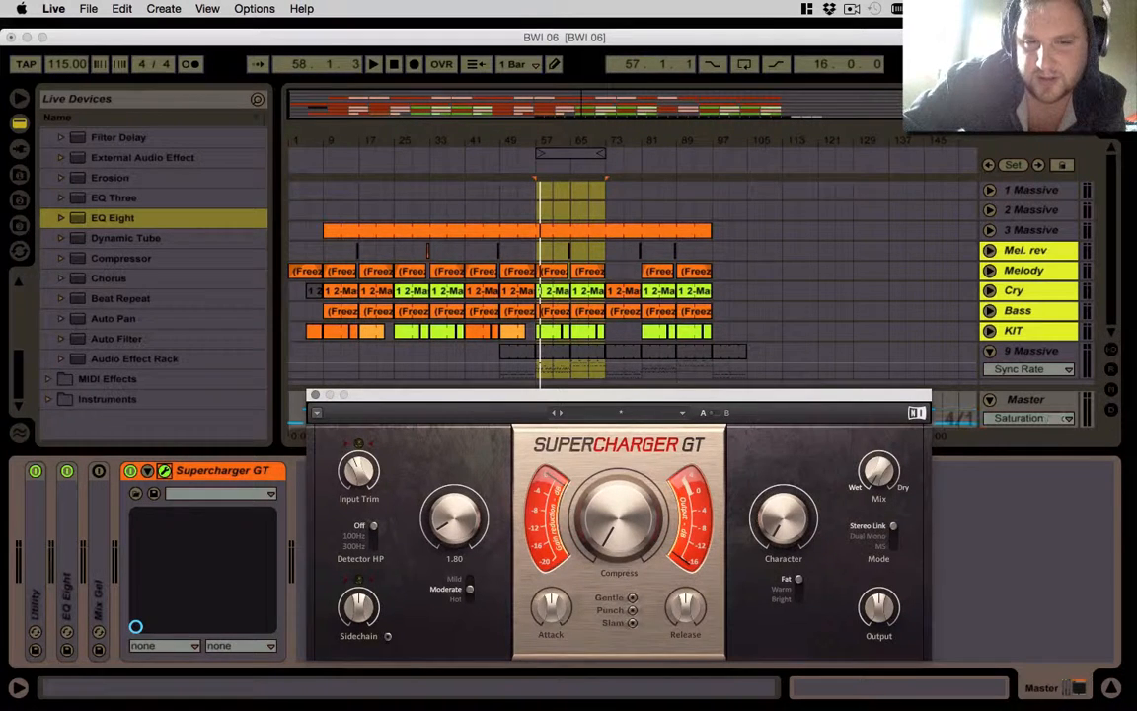
{"action": "key", "text": "space"}
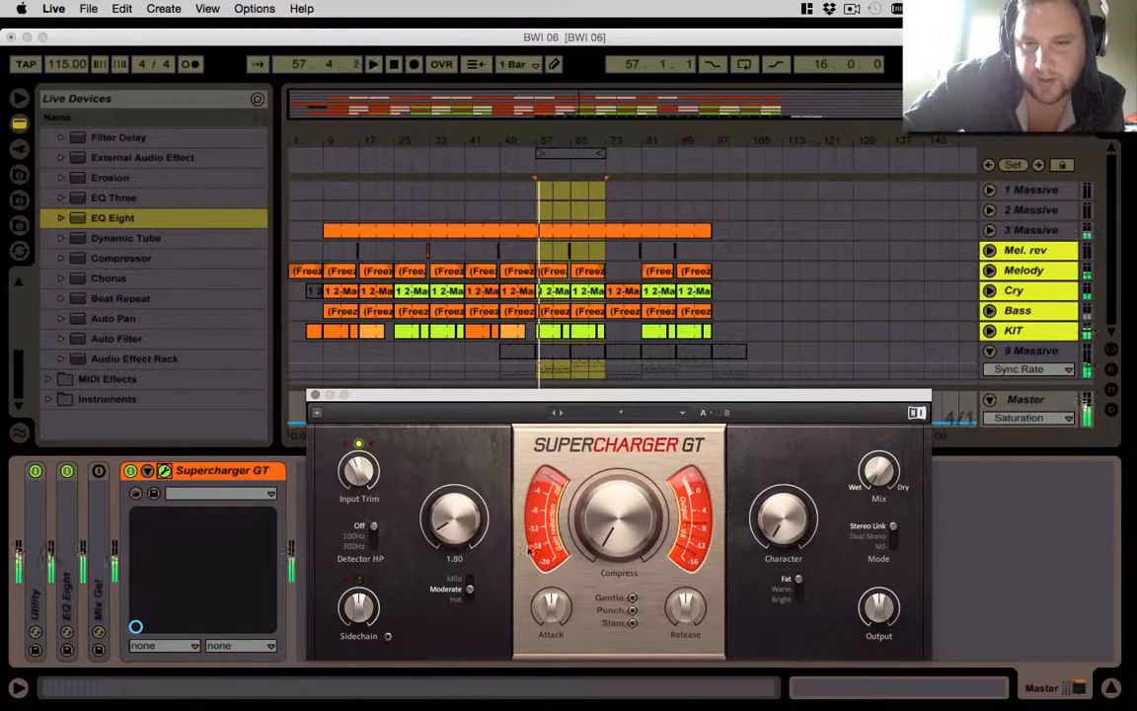
{"action": "key", "text": "space"}
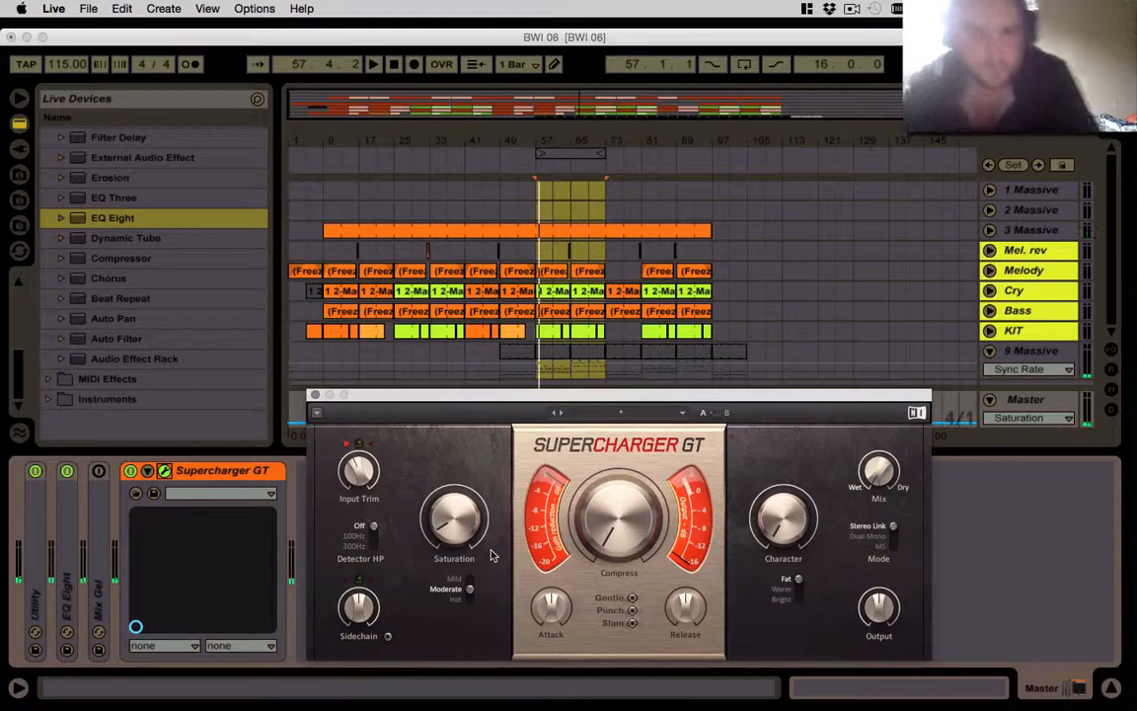
- Turn Supercharger GT's Attack and Release down from their centre settings
{"action": "mouse_move", "coordinate": [560, 605]}
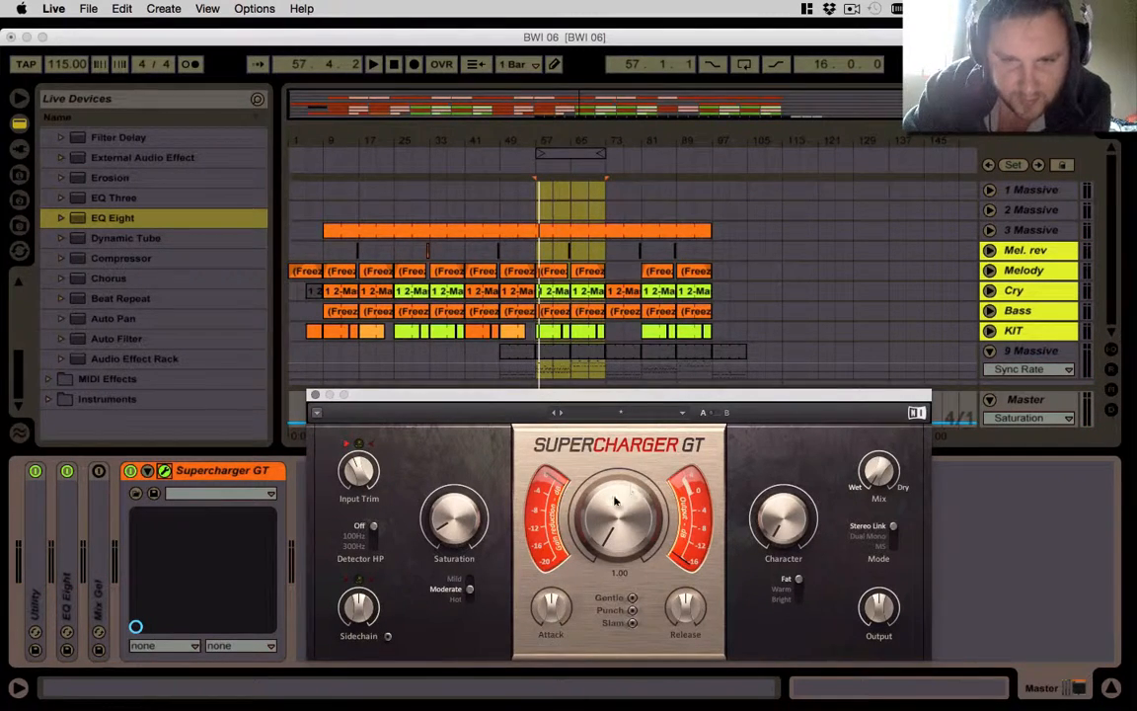
{"action": "left_click_drag", "start_coordinate": [551, 607], "coordinate": [551, 638]}
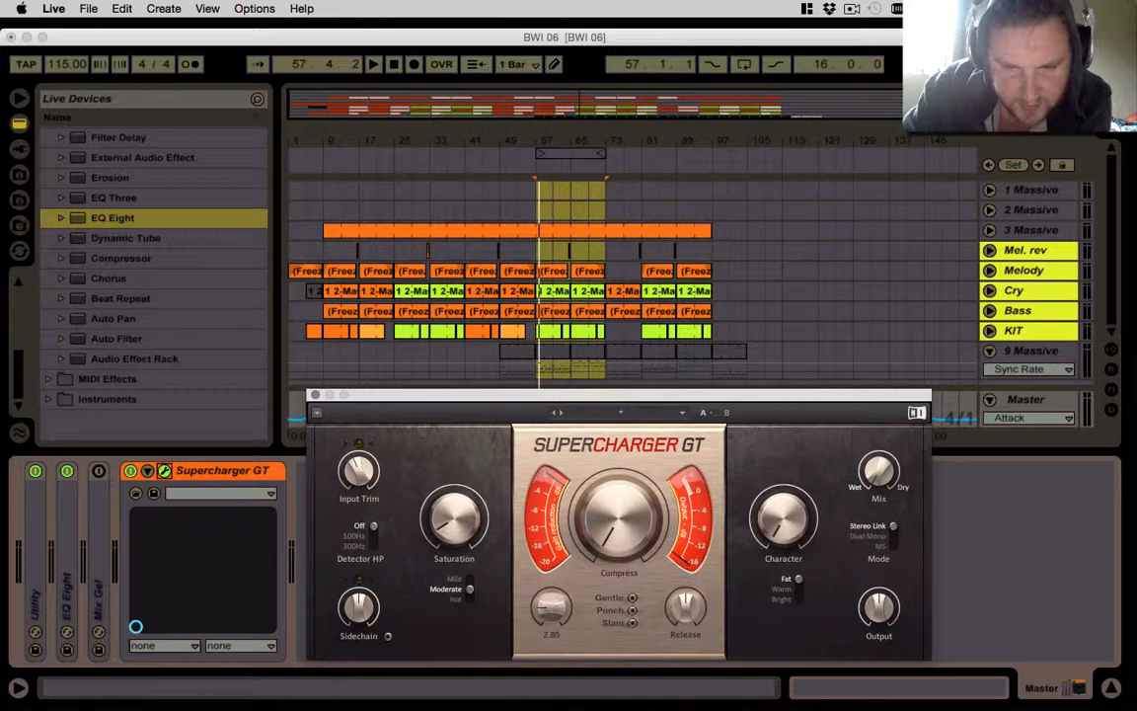
{"action": "left_click_drag", "start_coordinate": [551, 652], "coordinate": [551, 669]}
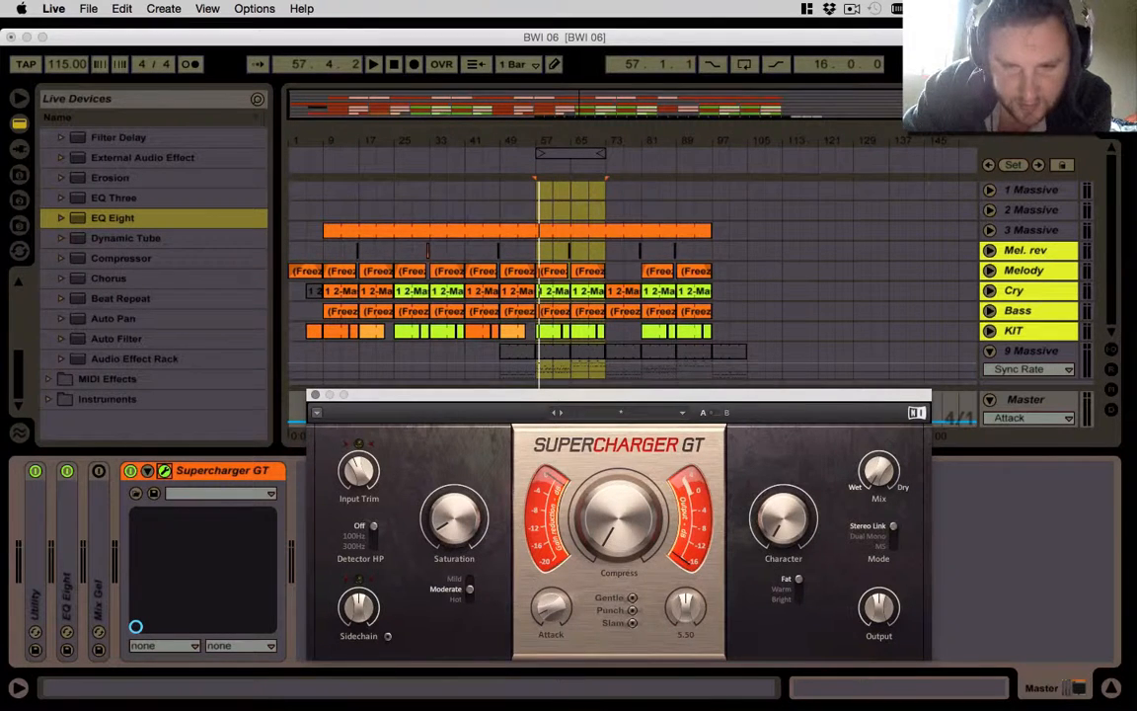
{"action": "left_click_drag", "start_coordinate": [685, 606], "coordinate": [685, 628]}
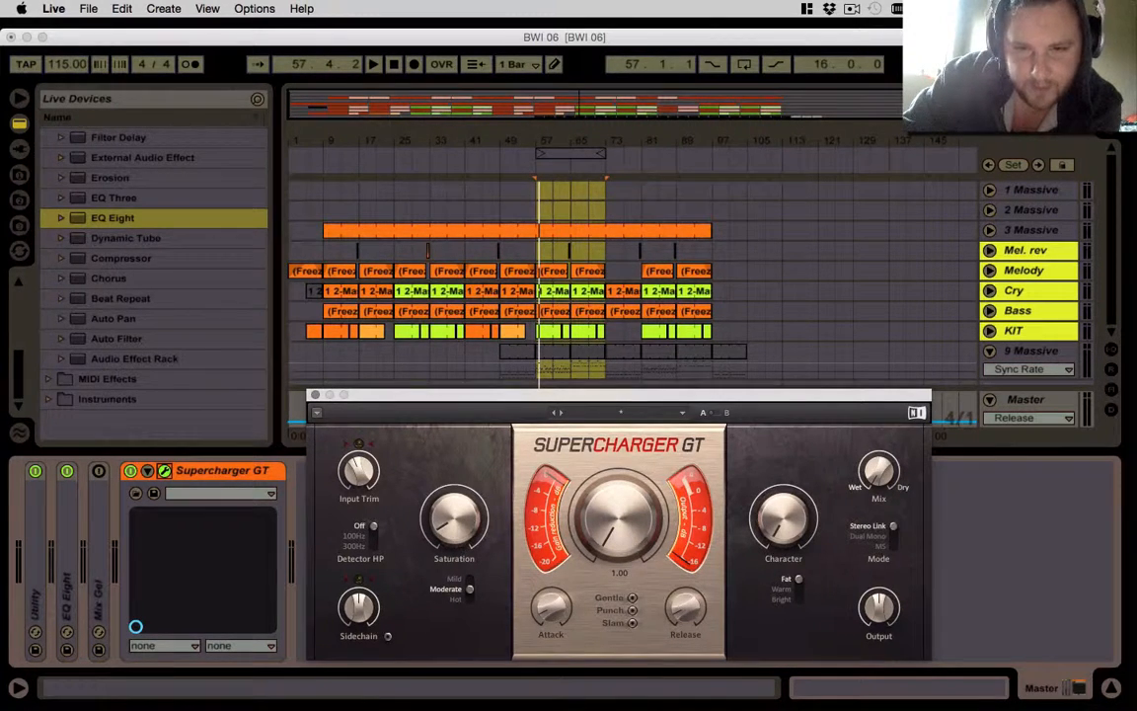
- Set Supercharger GT's Compress to 2.00, check the gain reduction over the loop, and raise it to 2.70
{"action": "left_click", "coordinate": [635, 545]}
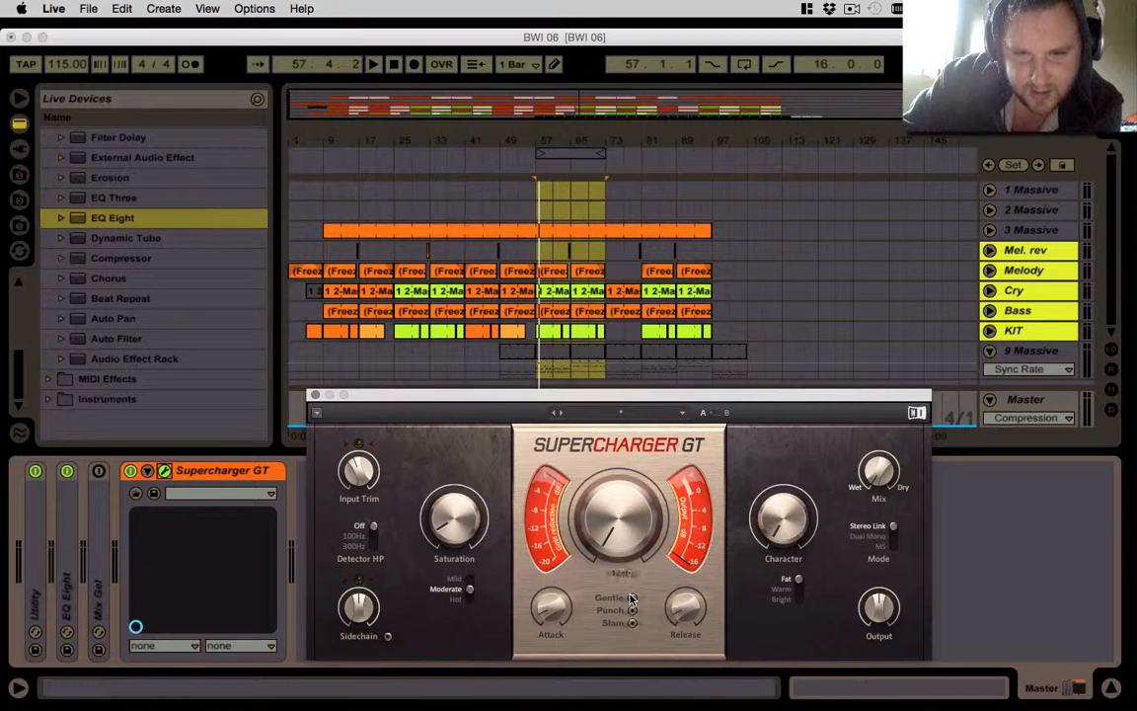
{"action": "left_click_drag", "start_coordinate": [616, 538], "coordinate": [617, 521]}
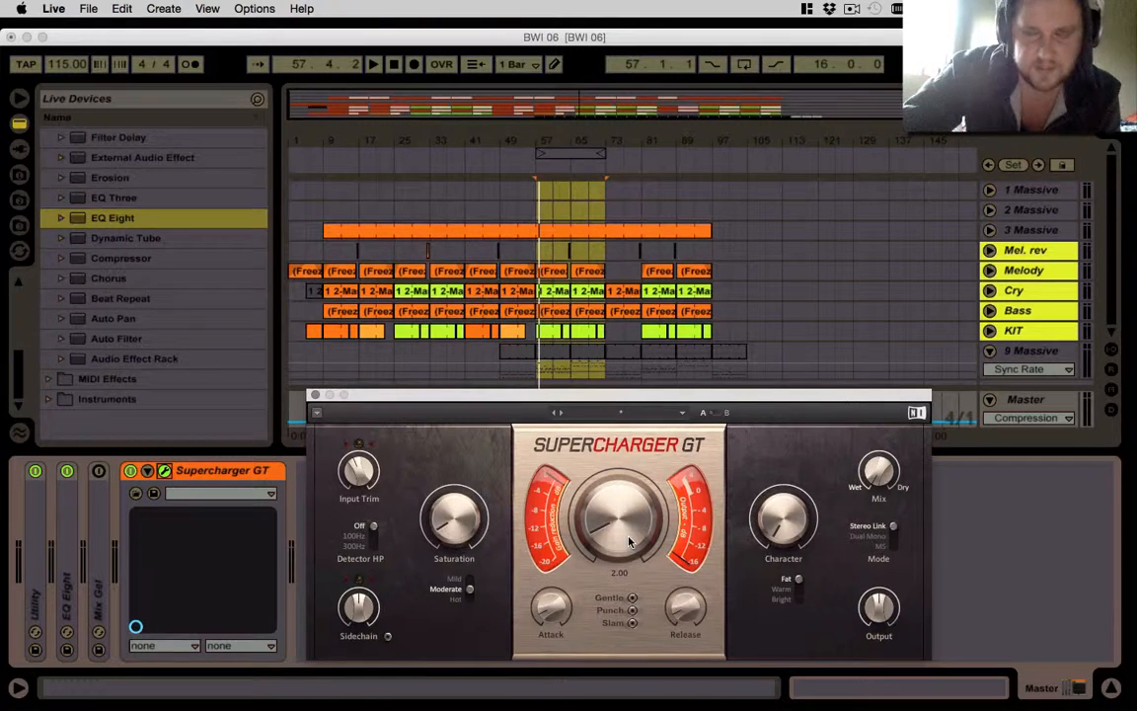
{"action": "key", "text": "space"}
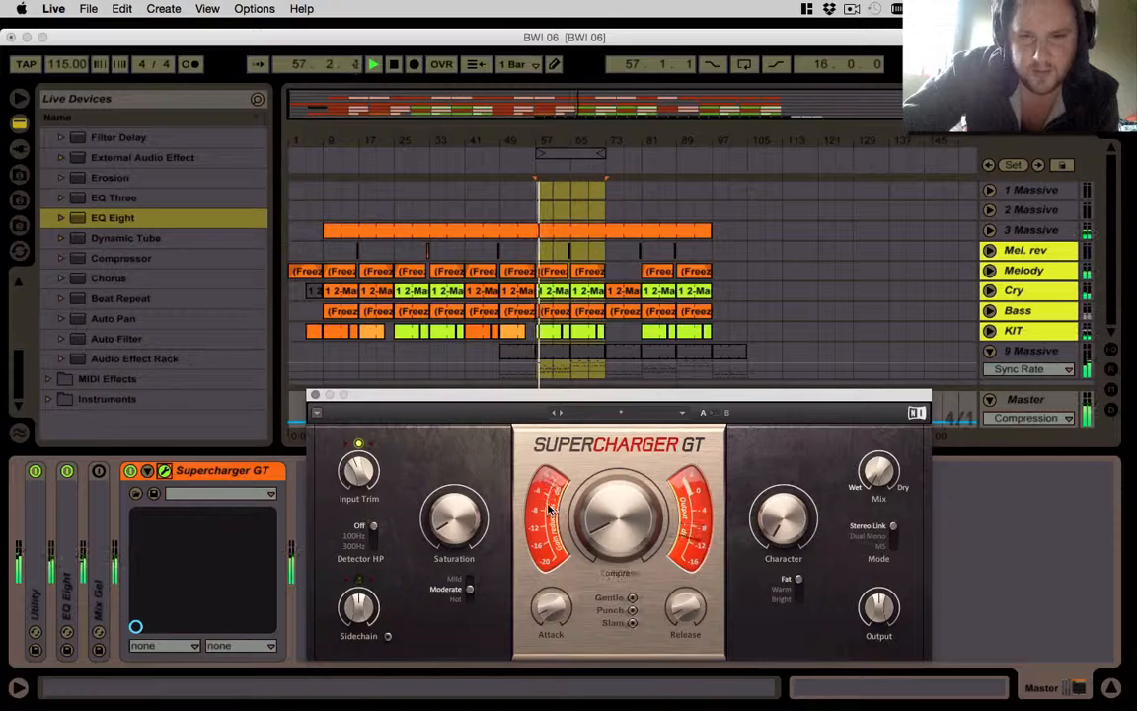
{"action": "key", "text": "space"}
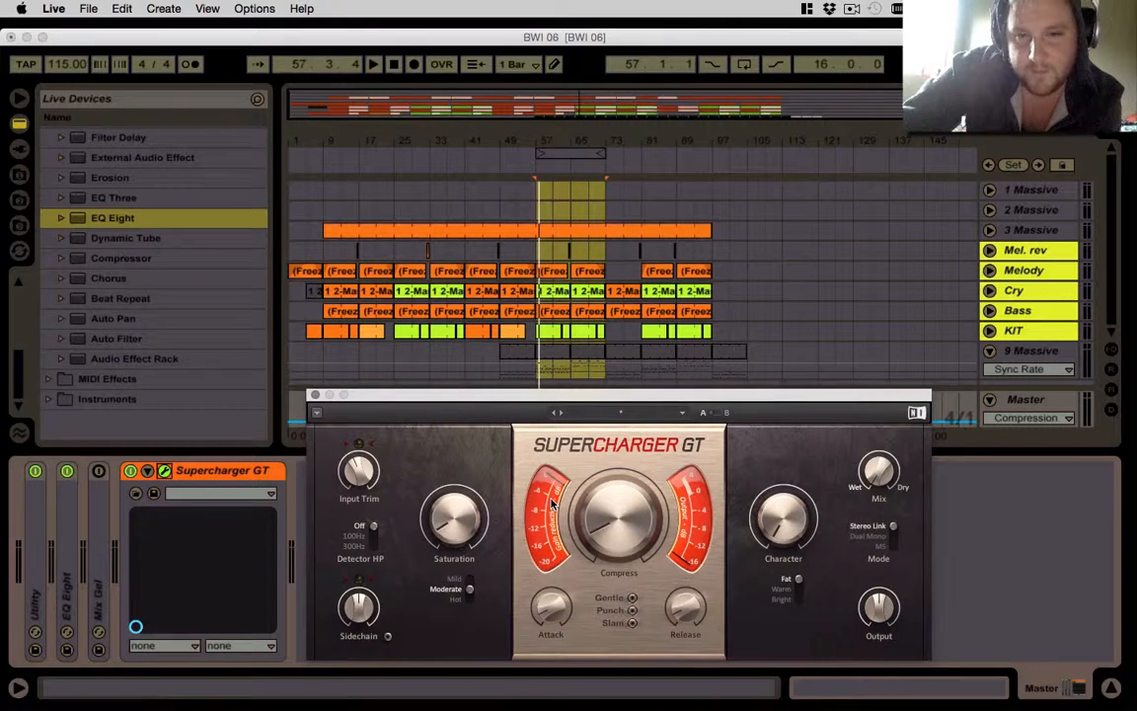
{"action": "key", "text": "space"}
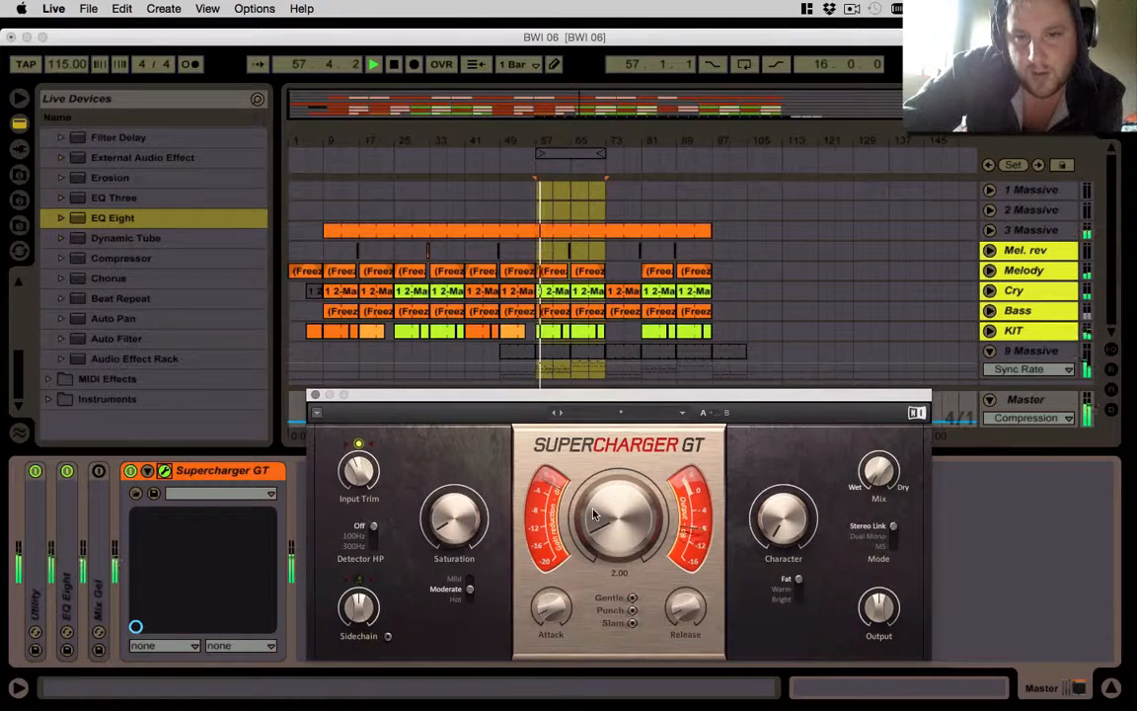
{"action": "left_click_drag", "start_coordinate": [595, 514], "coordinate": [595, 479]}
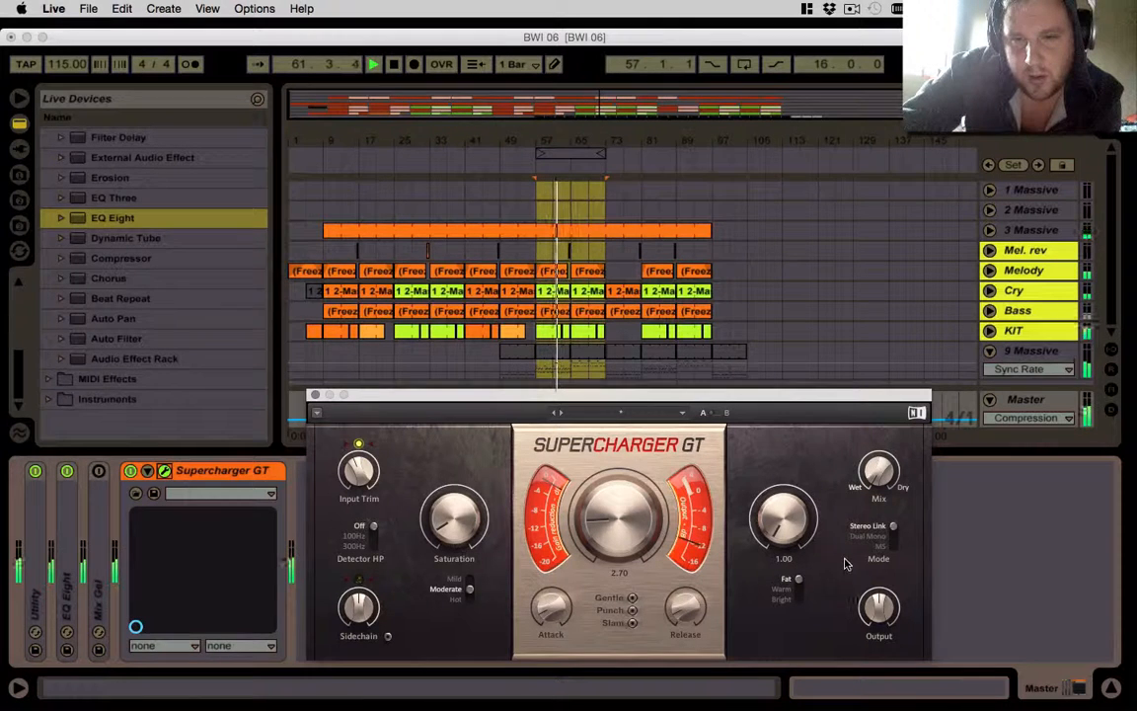
{"action": "key", "text": "space"}
- Set Supercharger GT's Character to 3.45, audition the loop and move the plug-in window off the device chain
{"action": "mouse_move", "coordinate": [797, 535]}
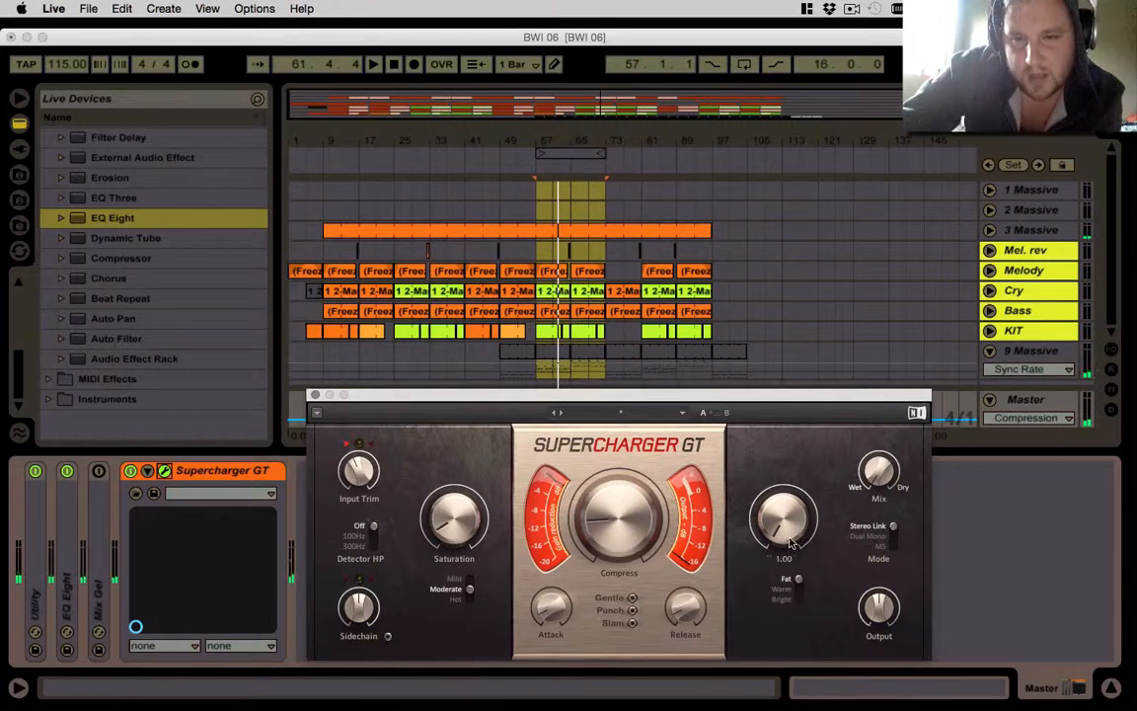
{"action": "left_click_drag", "start_coordinate": [791, 530], "coordinate": [790, 492]}
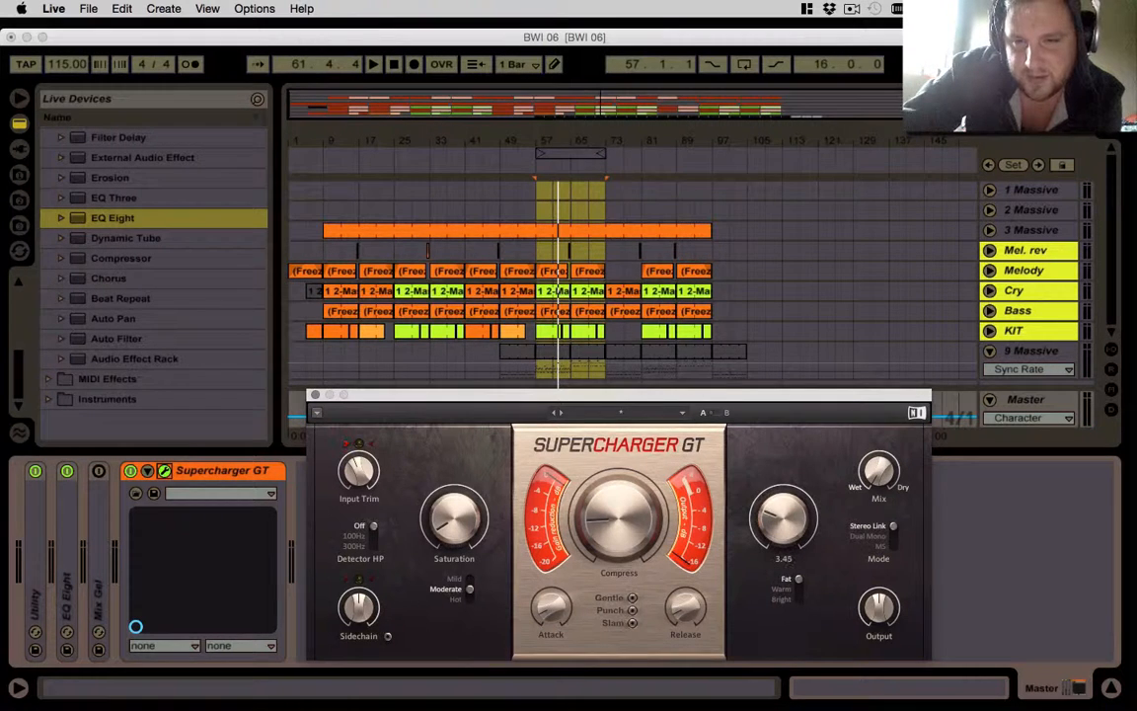
{"action": "key", "text": "space"}
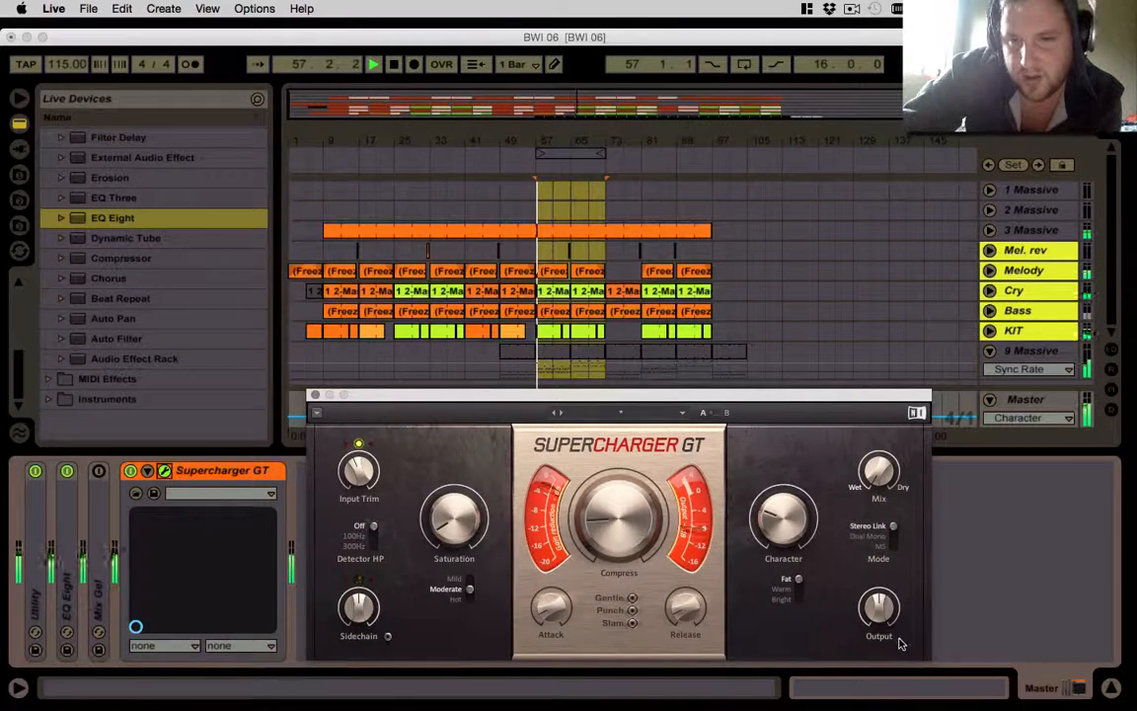
{"action": "mouse_move", "coordinate": [886, 617]}
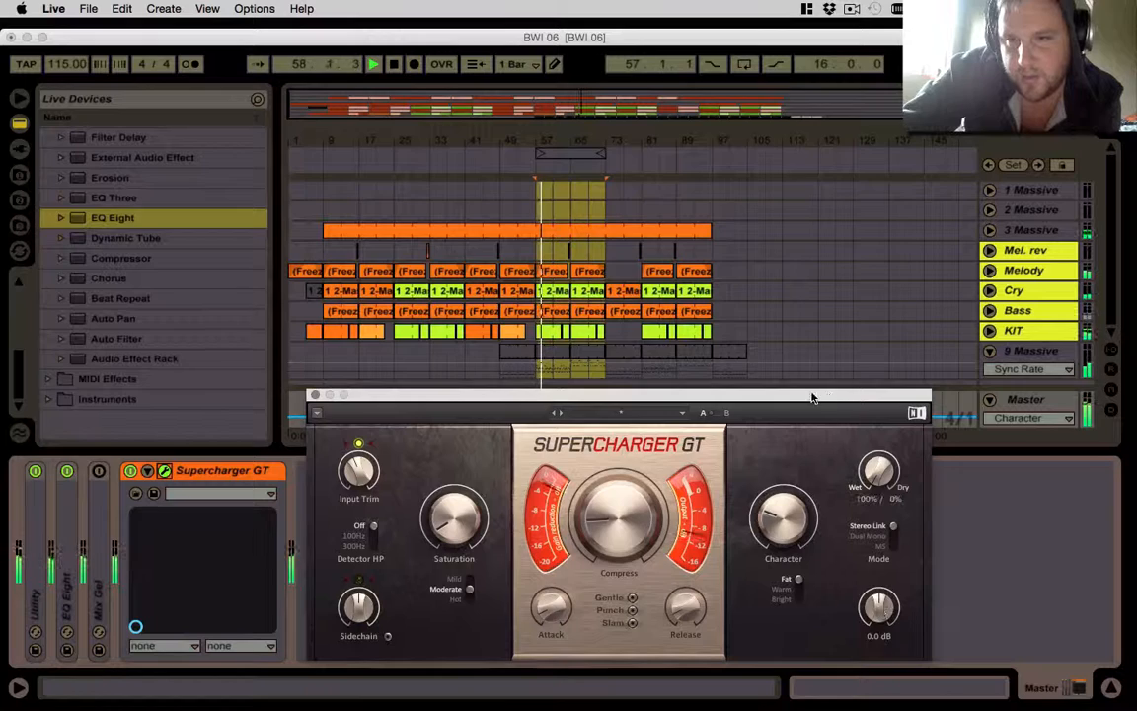
{"action": "left_click_drag", "start_coordinate": [388, 407], "coordinate": [419, 212]}
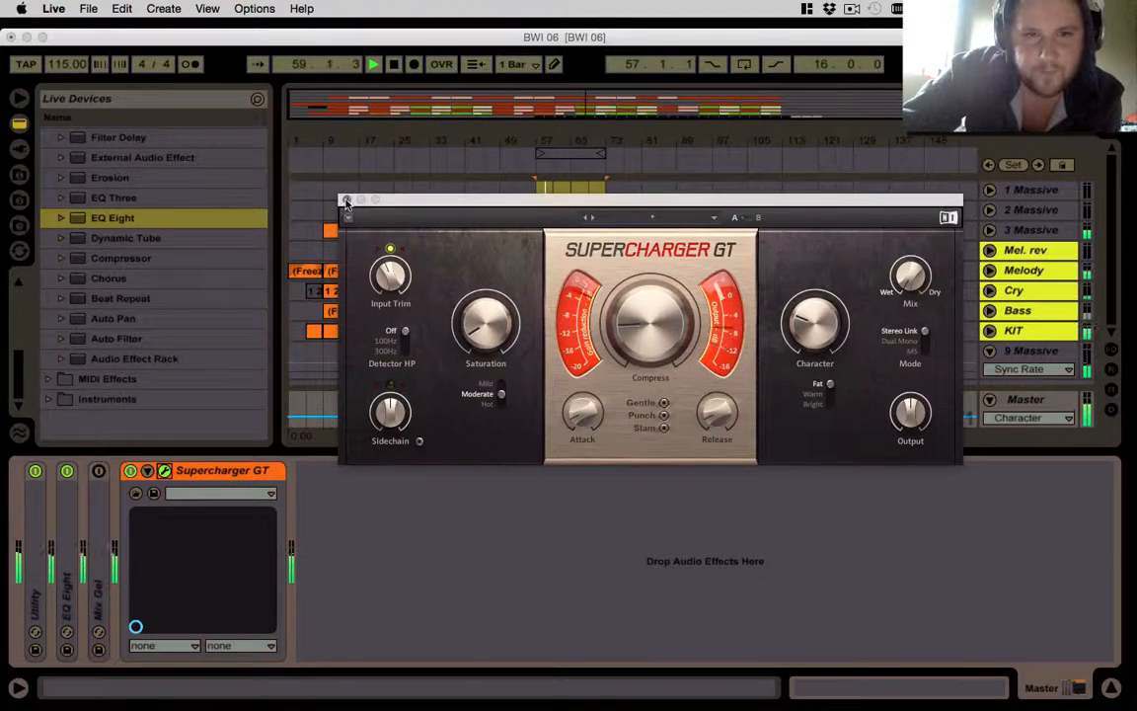
{"action": "key", "text": "space"}
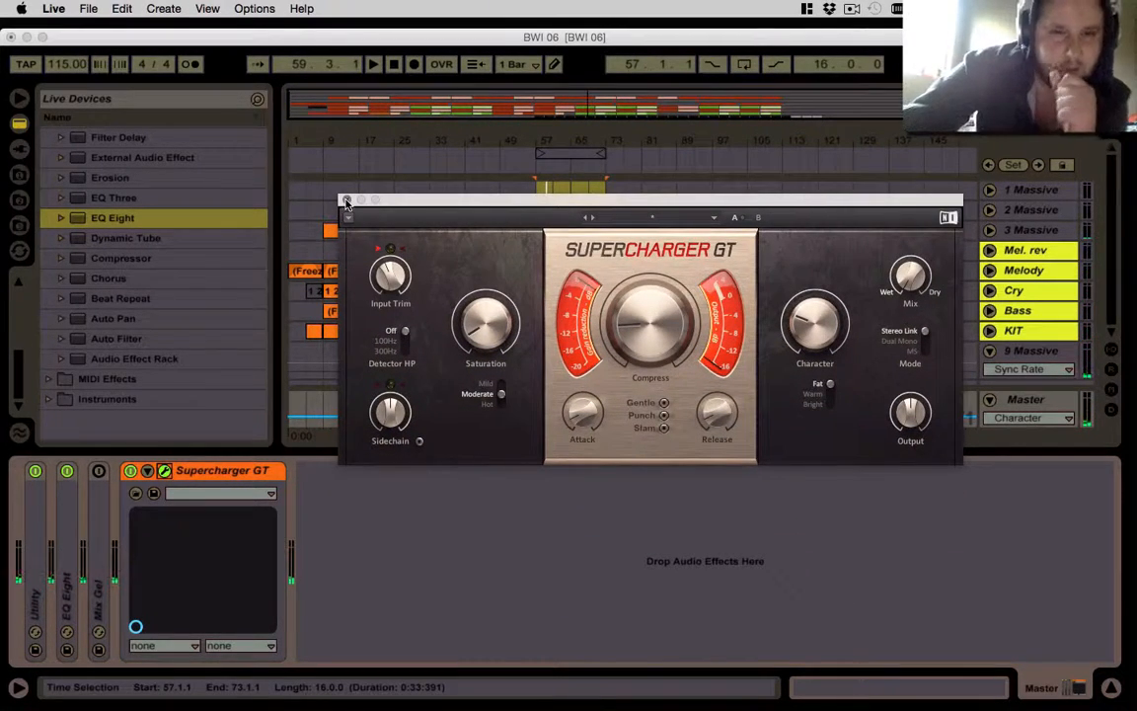
- Close the Supercharger GT window, add a Limiter after it on the Master chain and set the Limiter's Gain to 4.00 dB
{"action": "left_click", "coordinate": [345, 202]}
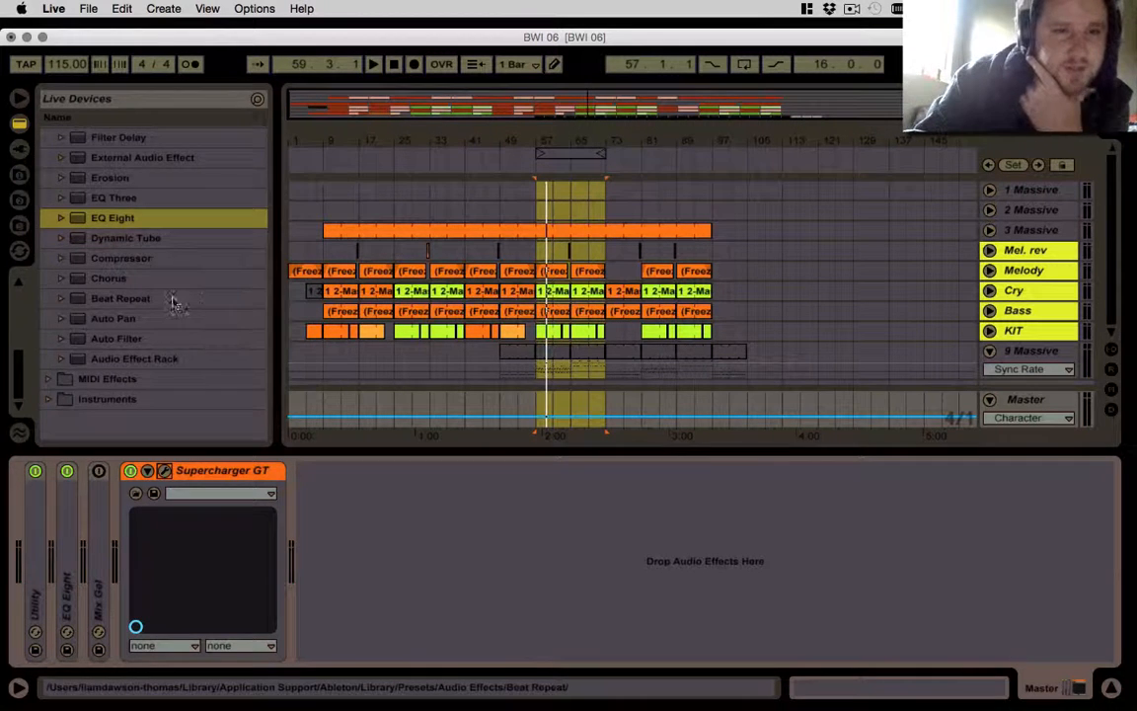
{"action": "scroll", "coordinate": [155, 267], "scroll_direction": "up", "scroll_amount": 10}
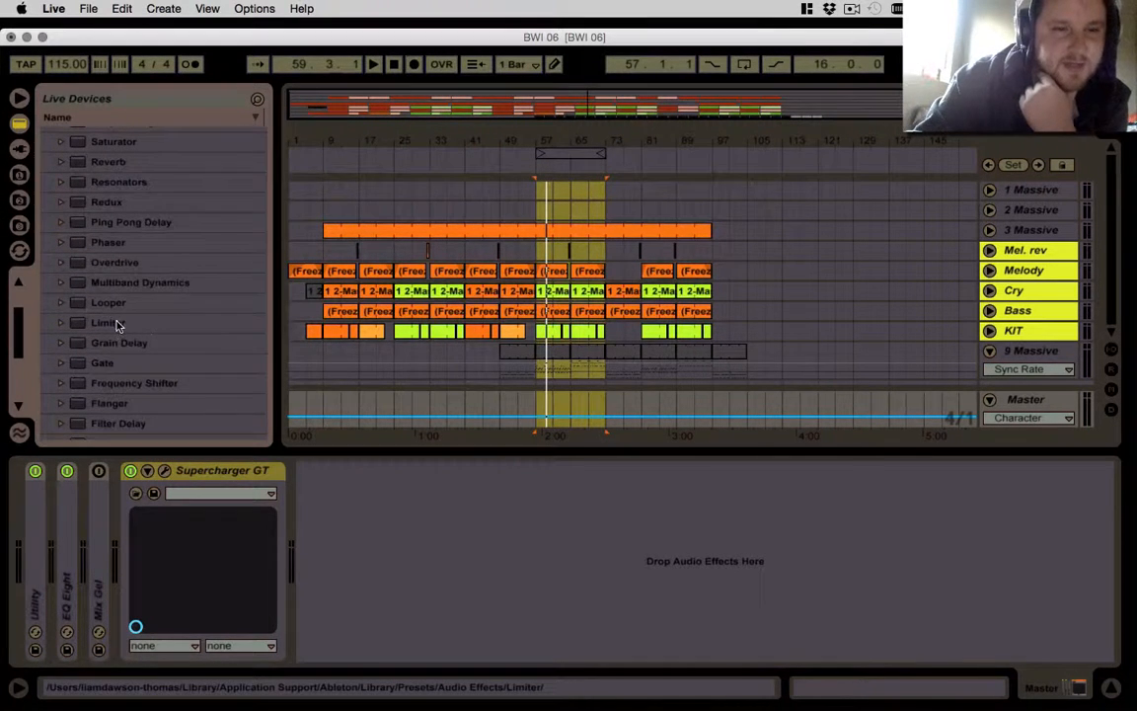
{"action": "left_click_drag", "start_coordinate": [117, 326], "coordinate": [296, 517]}
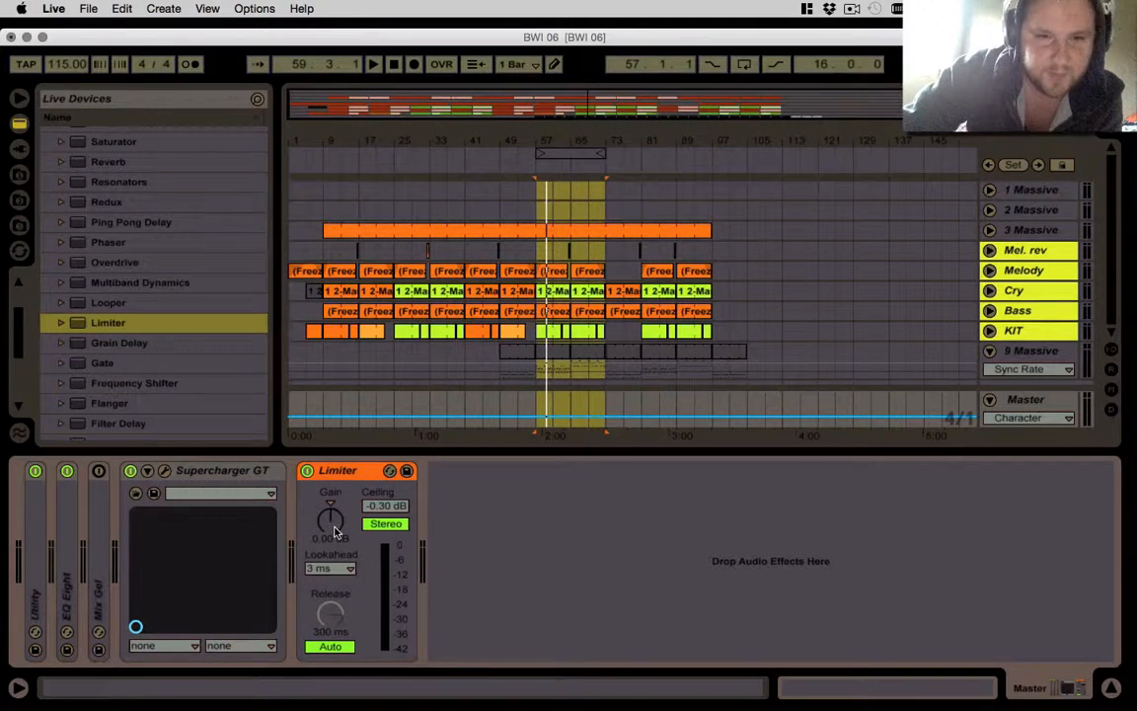
{"action": "left_click_drag", "start_coordinate": [335, 533], "coordinate": [335, 499]}
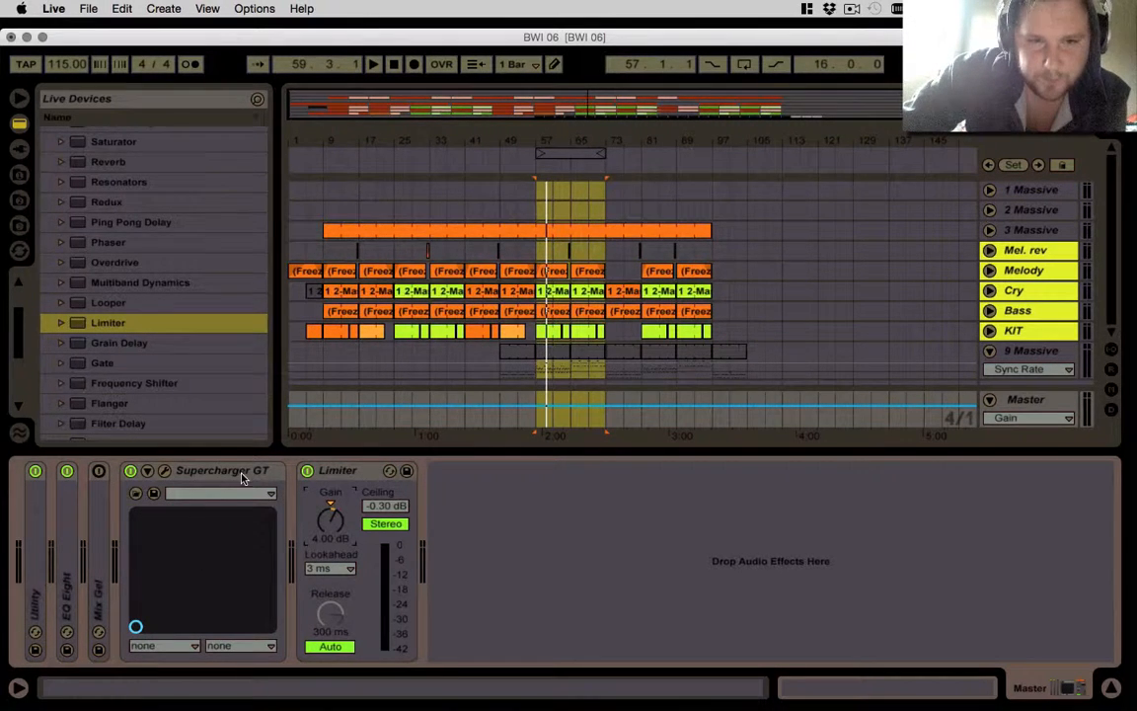
- Enlarge the Master track in the arrangement for a taller level meter and audition the loop through the Limiter
{"action": "key", "text": "Tab"}
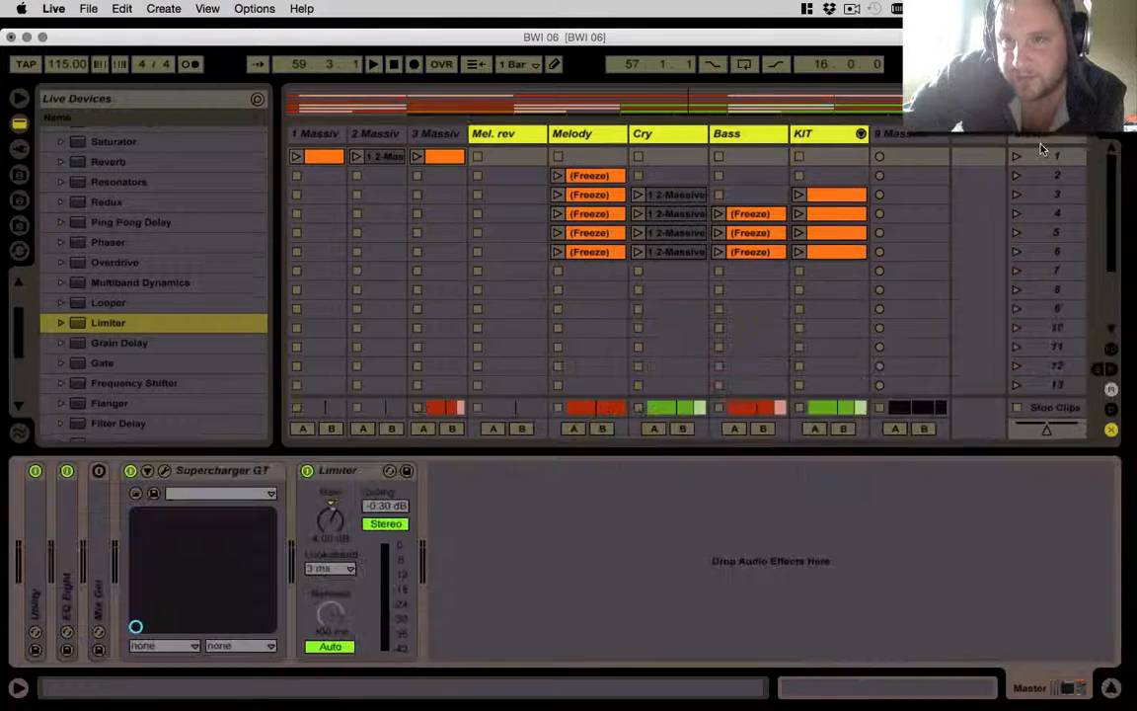
{"action": "double_click", "coordinate": [1034, 148]}
{"action": "key", "text": "Tab"}
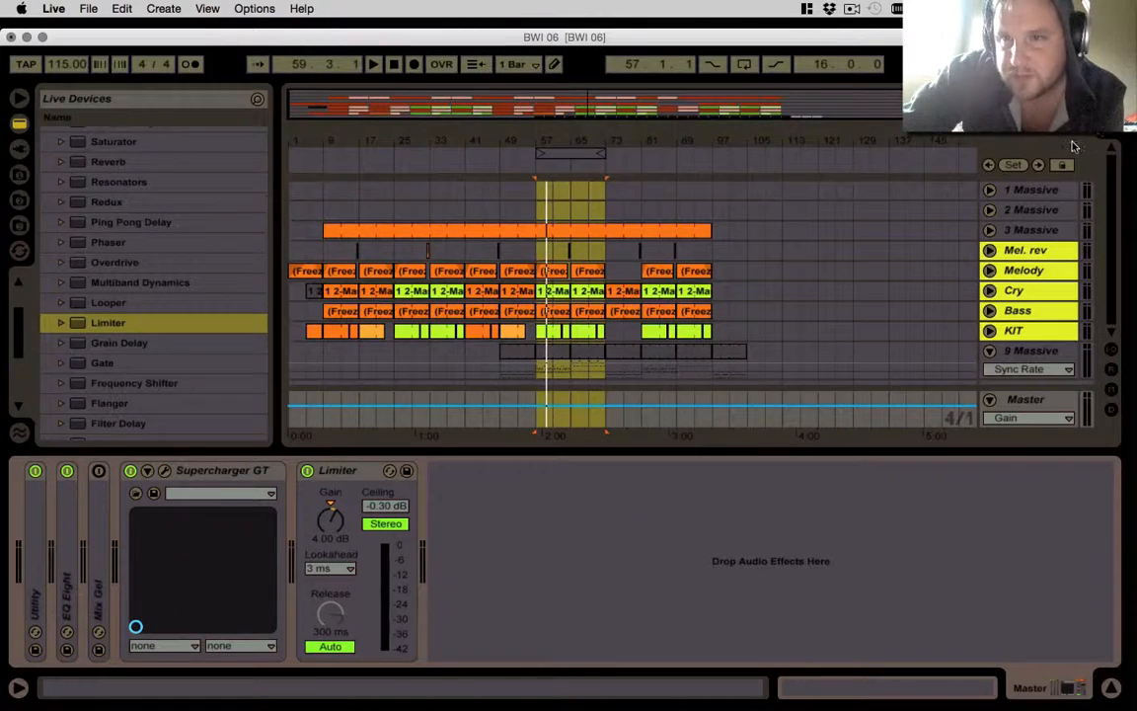
{"action": "key", "text": "Tab"}
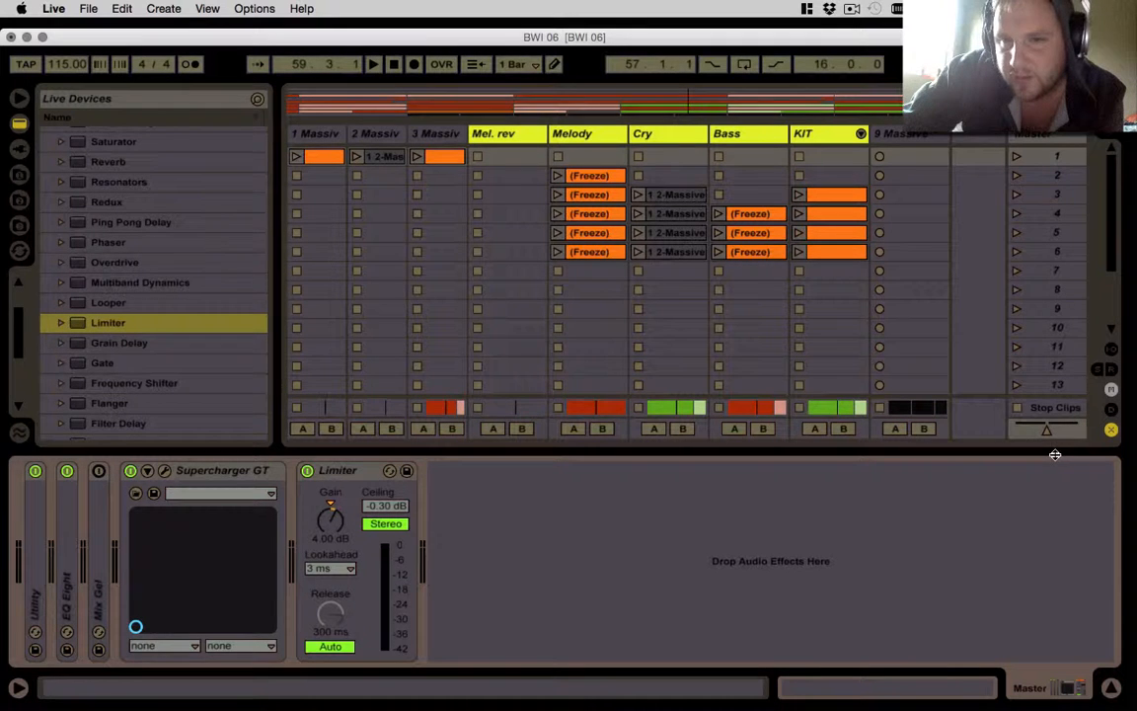
{"action": "key", "text": "Tab"}
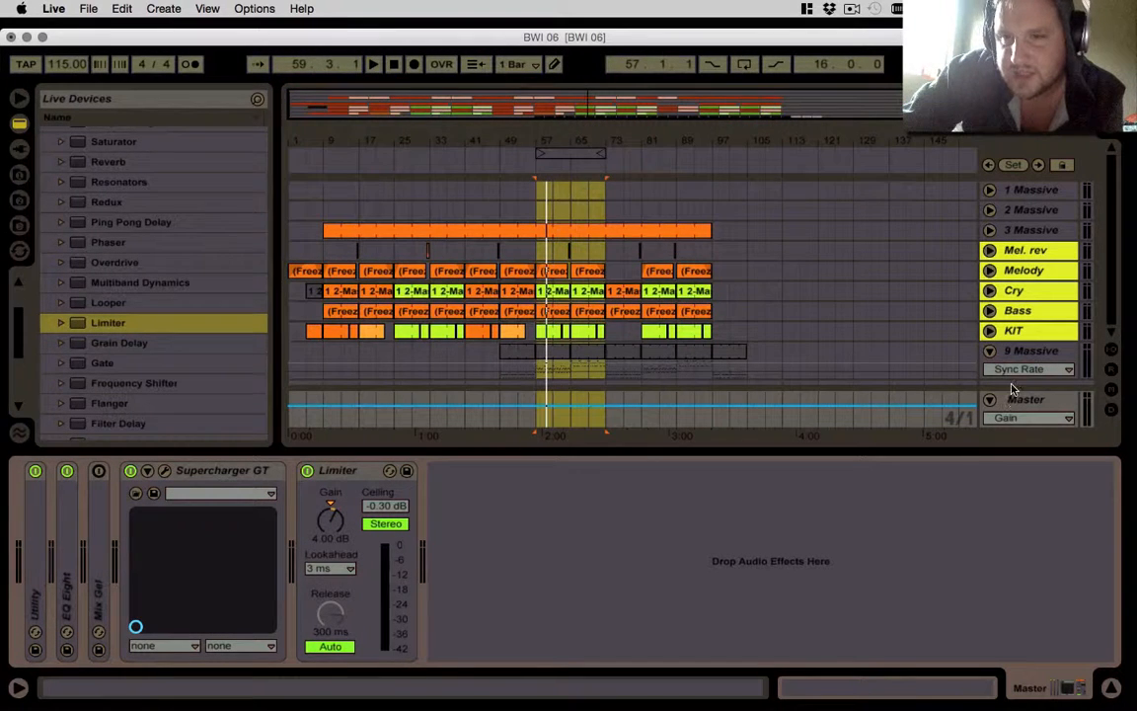
{"action": "left_click_drag", "start_coordinate": [1011, 390], "coordinate": [997, 195]}
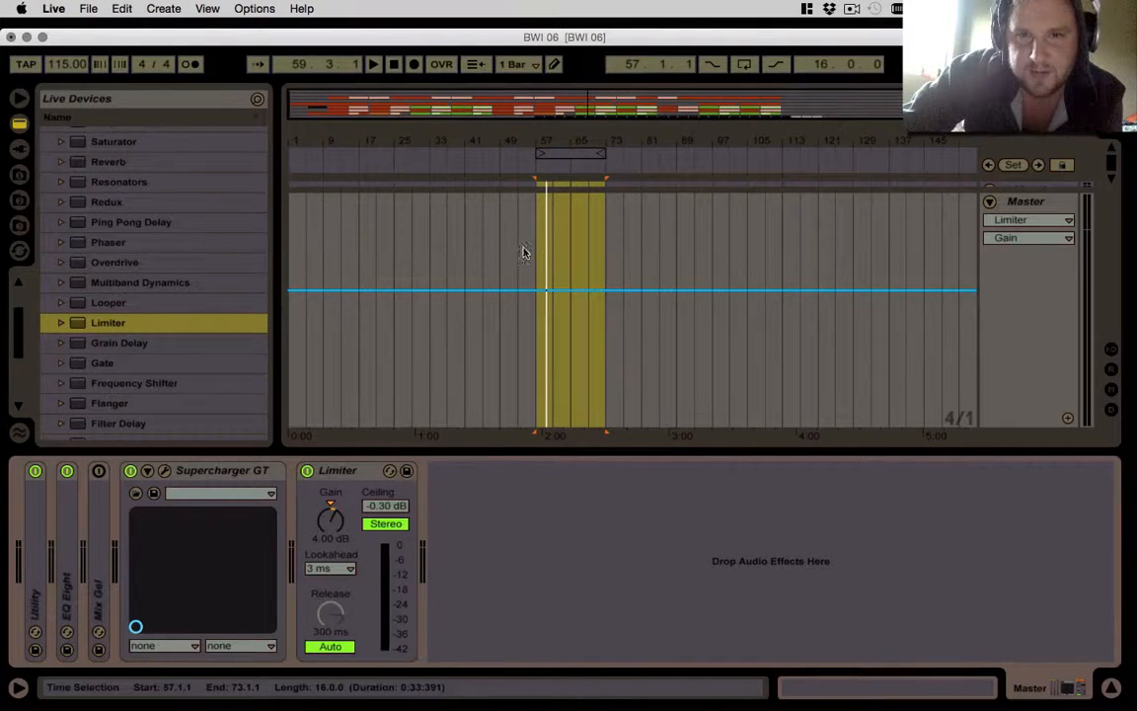
{"action": "key", "text": "space"}
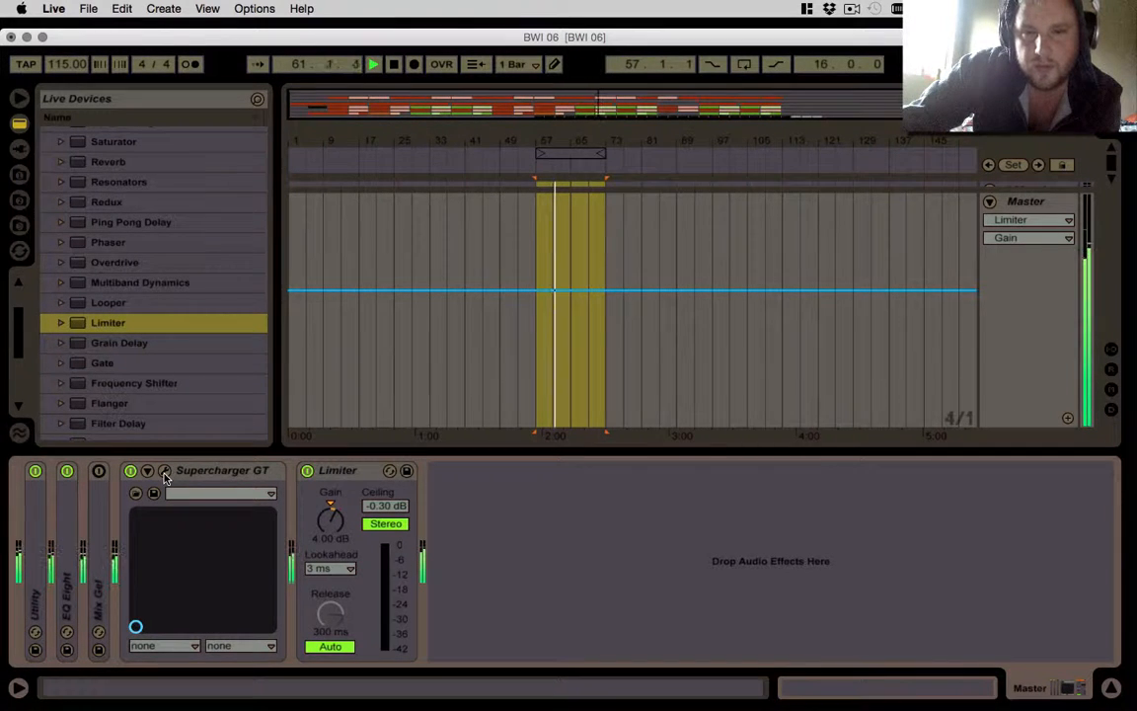
{"action": "key", "text": "space"}
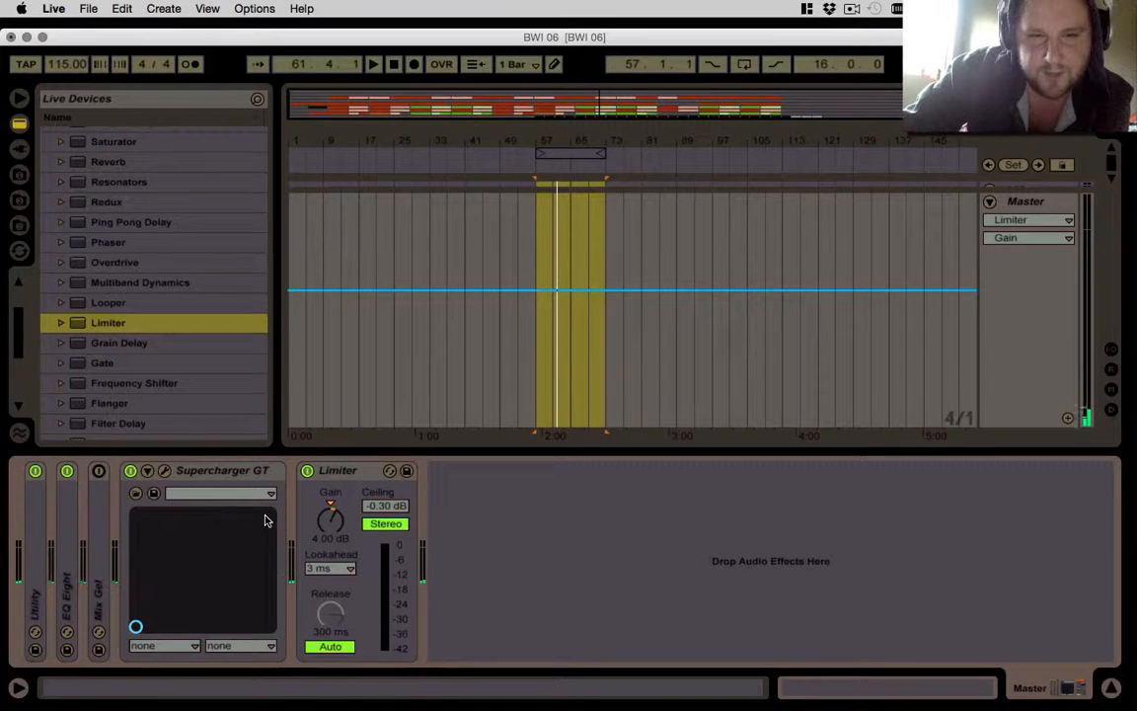
- Reopen Supercharger GT clear of the Master meter and raise its Output to 5.5 dB while auditioning the loop
{"action": "left_click", "coordinate": [165, 471]}
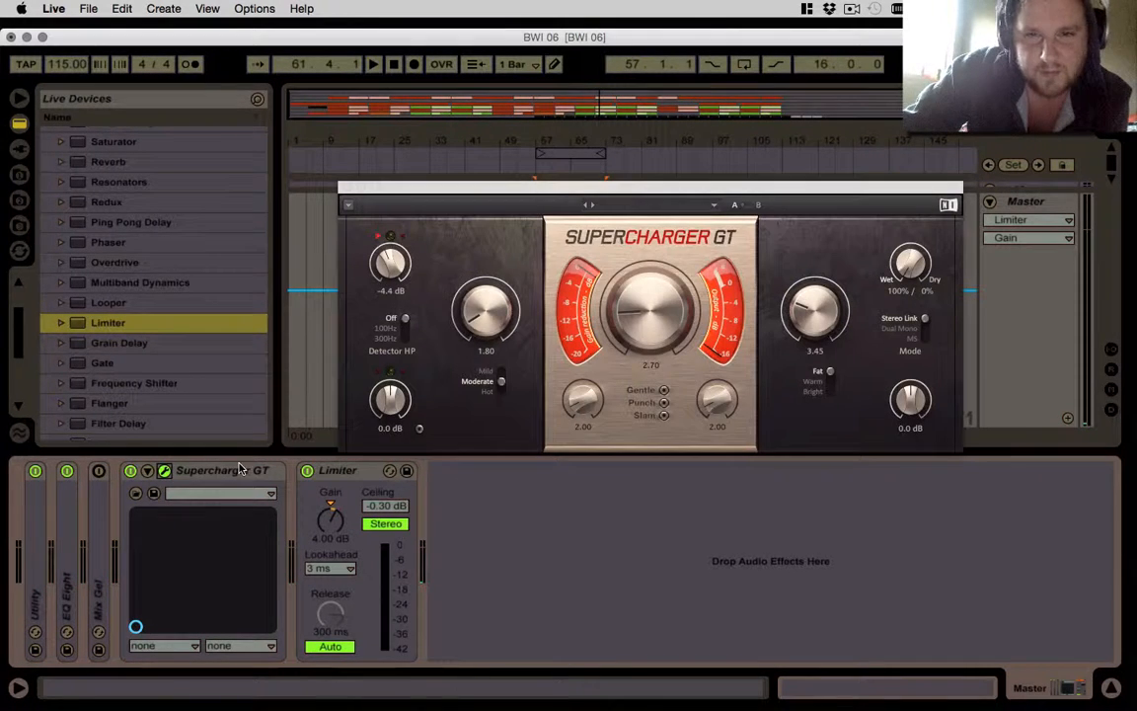
{"action": "left_click_drag", "start_coordinate": [894, 193], "coordinate": [755, 202]}
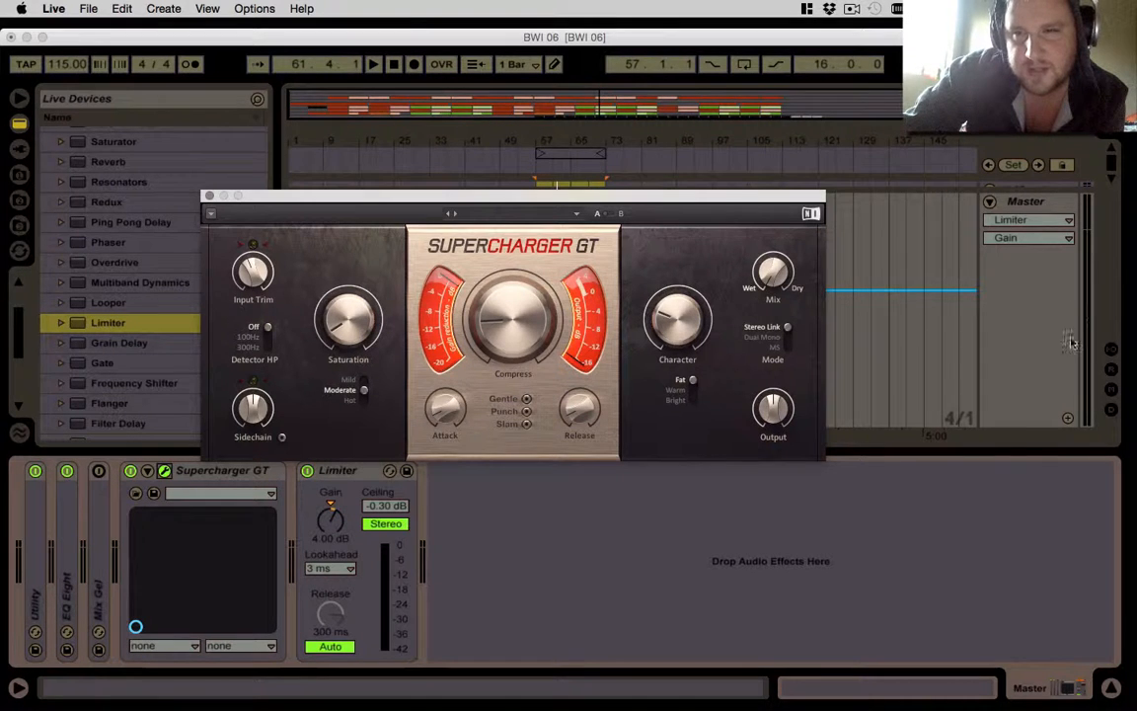
{"action": "key", "text": "space"}
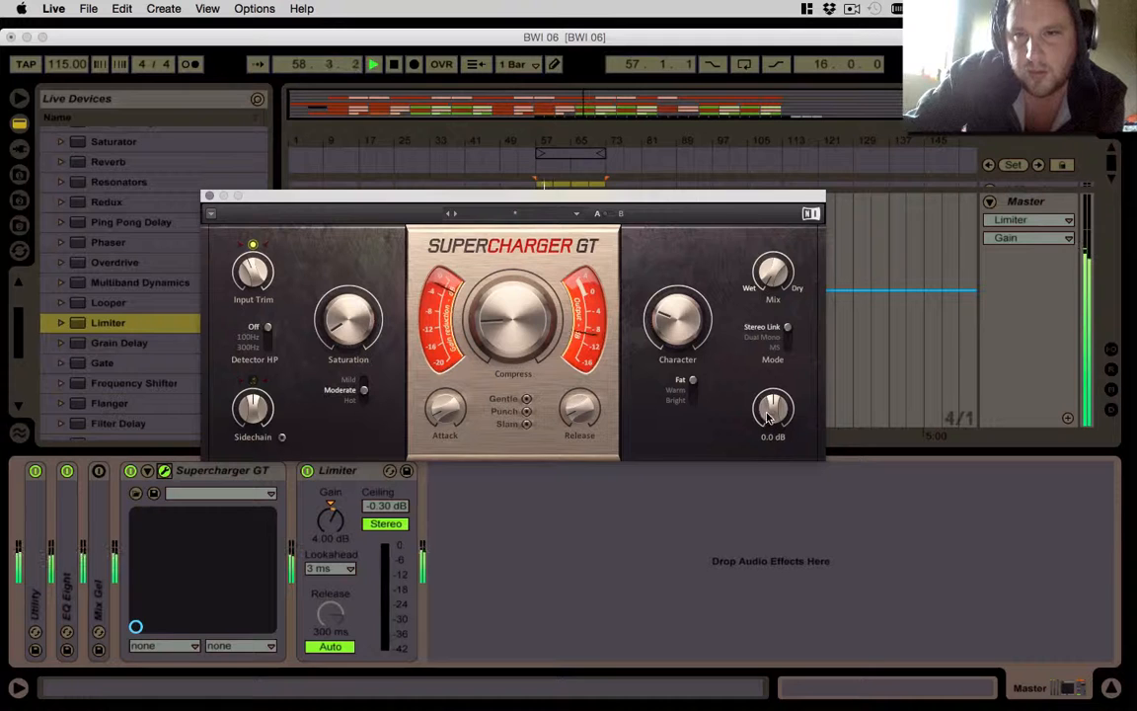
{"action": "left_click_drag", "start_coordinate": [769, 417], "coordinate": [769, 363]}
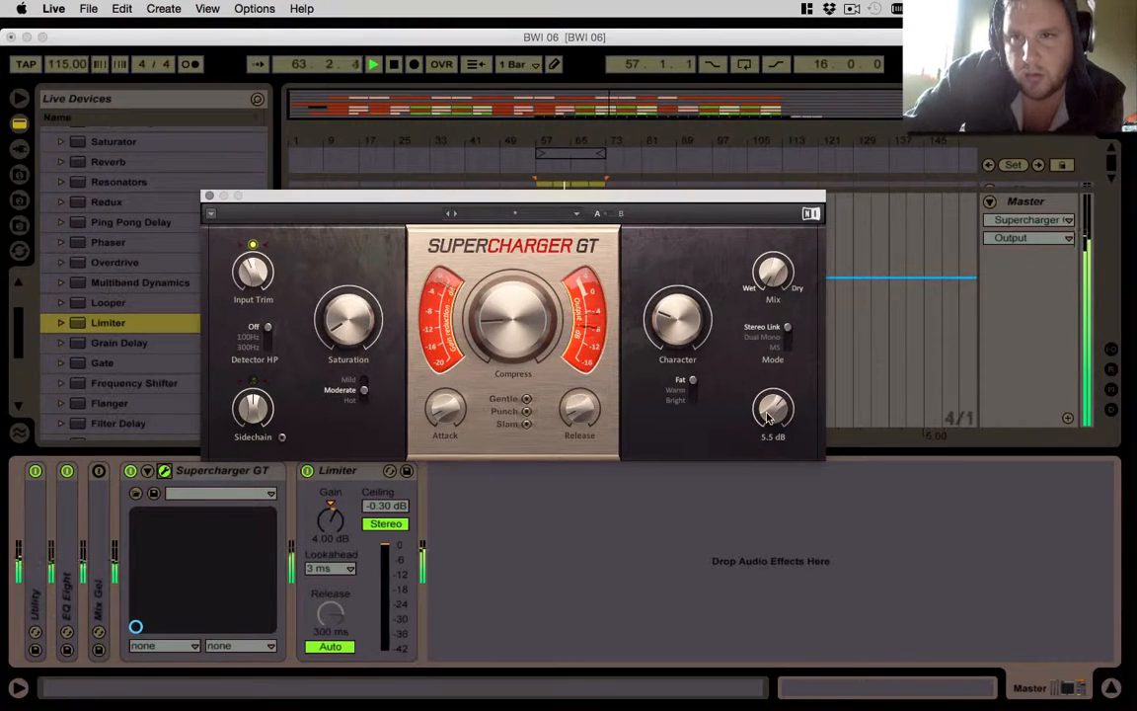
{"action": "key", "text": "space"}
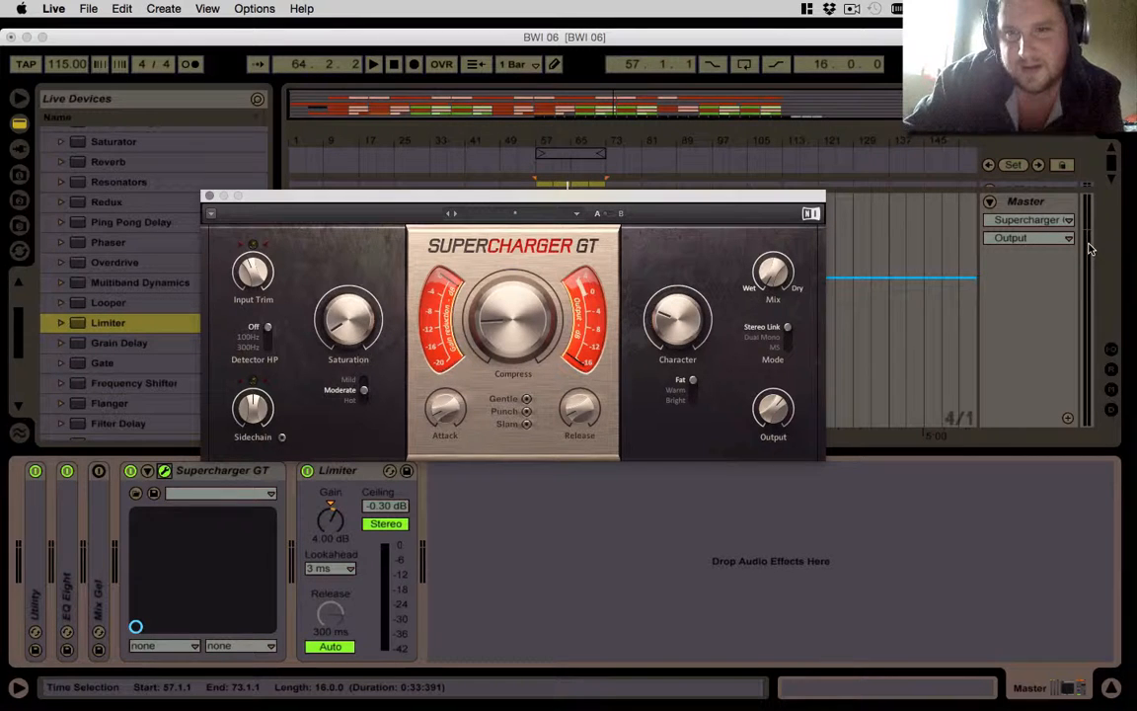
- Lower Supercharger GT's Output to 5.0 dB while watching the Master meter during playback
{"action": "key", "text": "space"}
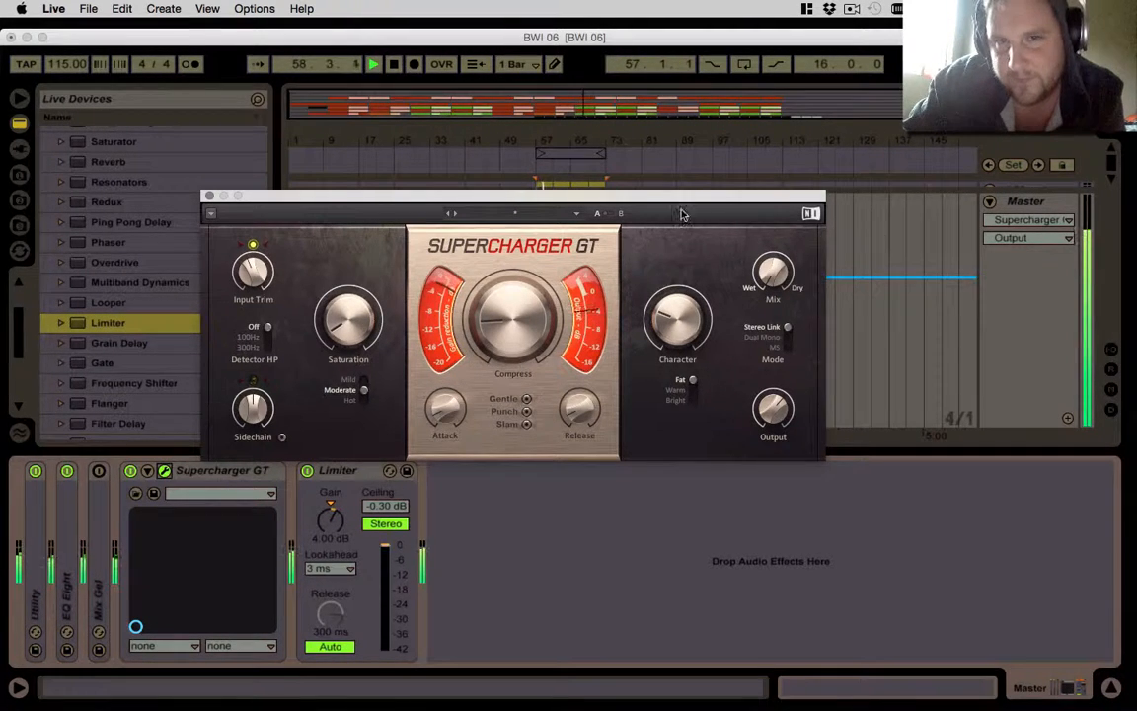
{"action": "left_click_drag", "start_coordinate": [668, 195], "coordinate": [733, 395]}
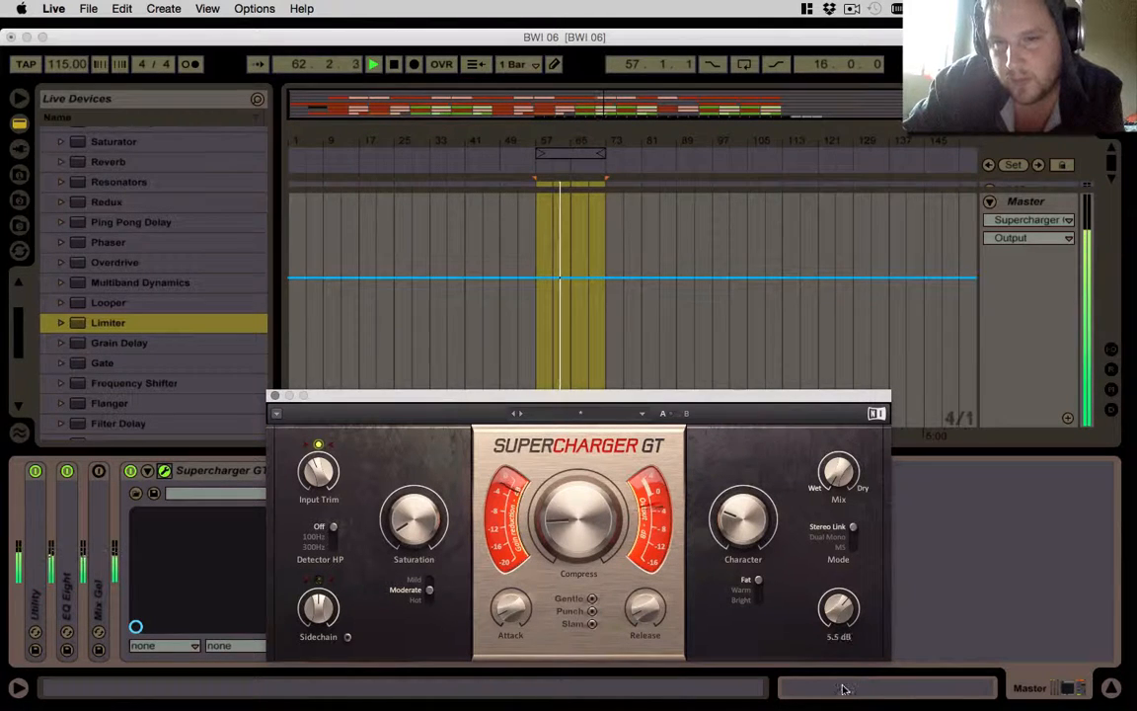
{"action": "left_click_drag", "start_coordinate": [839, 612], "coordinate": [839, 621]}
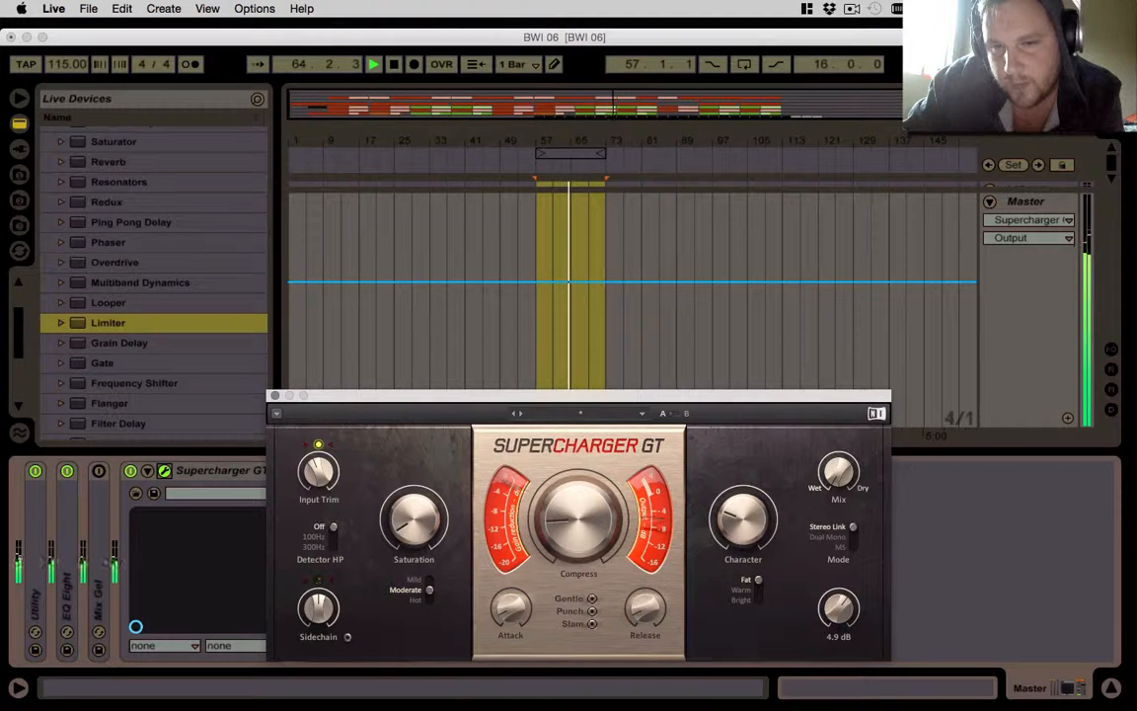
{"action": "left_click_drag", "start_coordinate": [834, 621], "coordinate": [834, 620]}
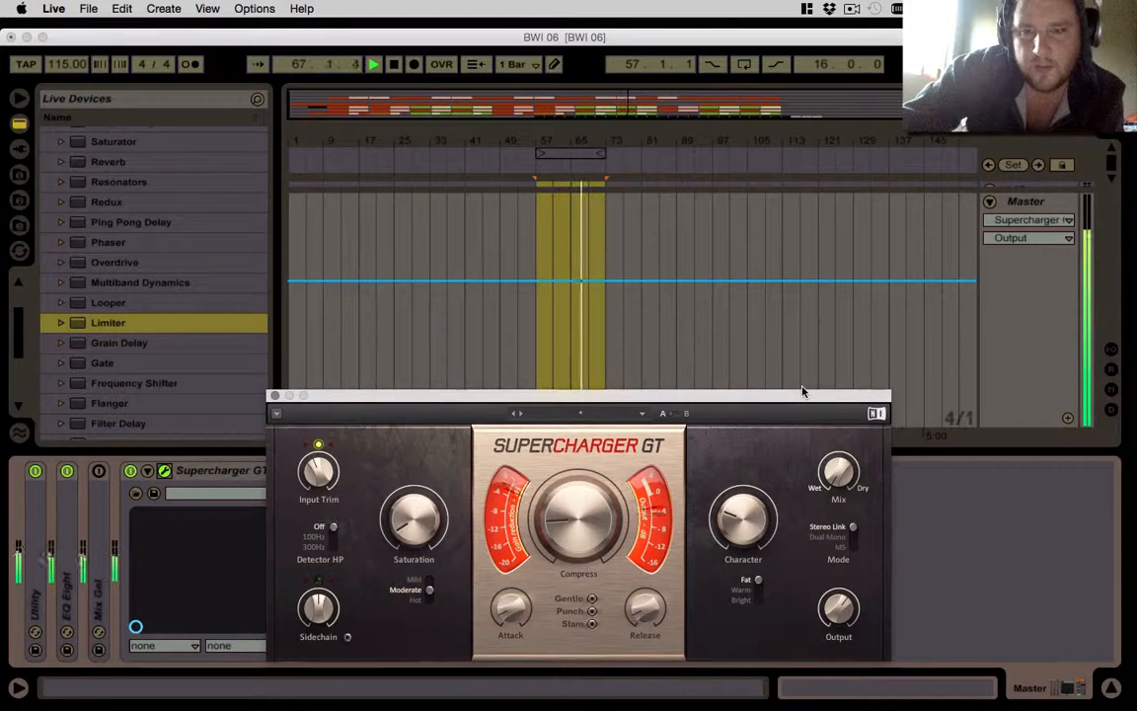
- Move the Supercharger GT window off the device chain, check the Limiter's gain reduction over the loop and close the window
{"action": "left_click_drag", "start_coordinate": [801, 392], "coordinate": [854, 116]}
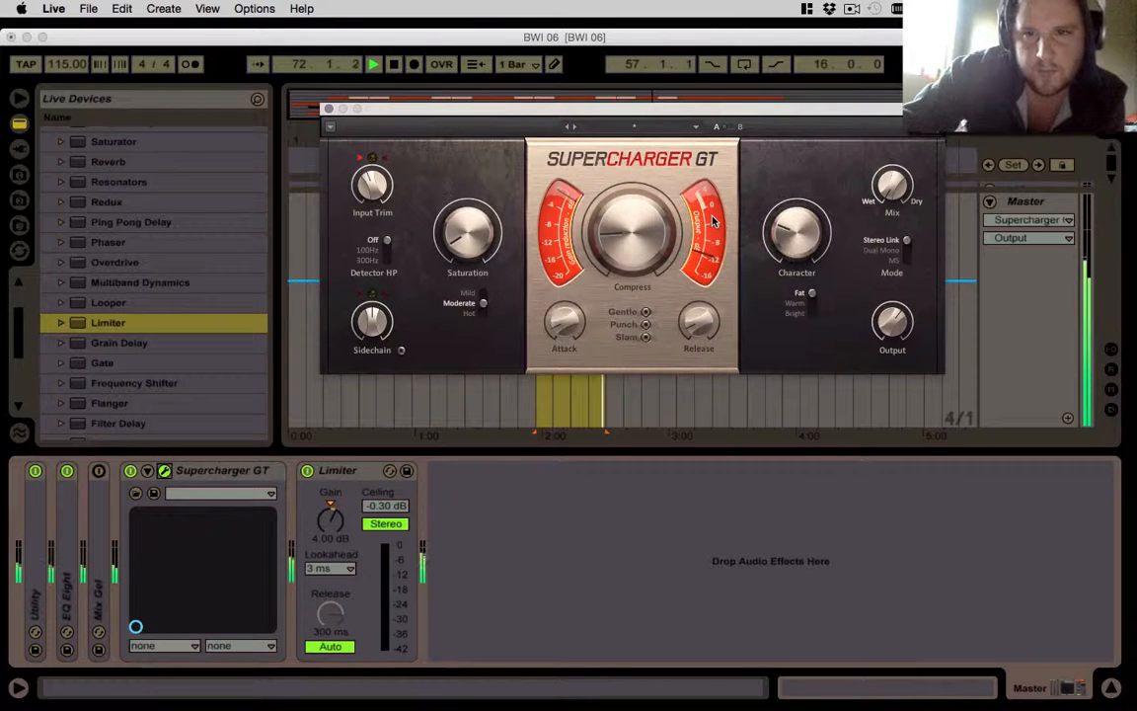
{"action": "key", "text": "space"}
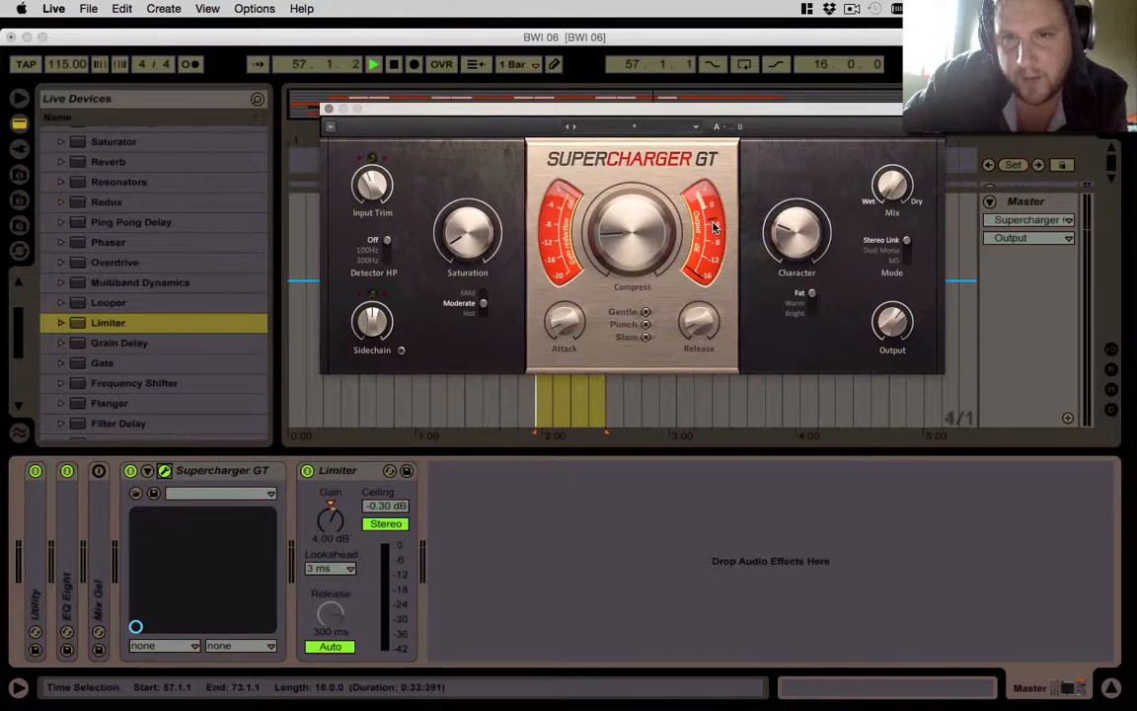
{"action": "key", "text": "space"}
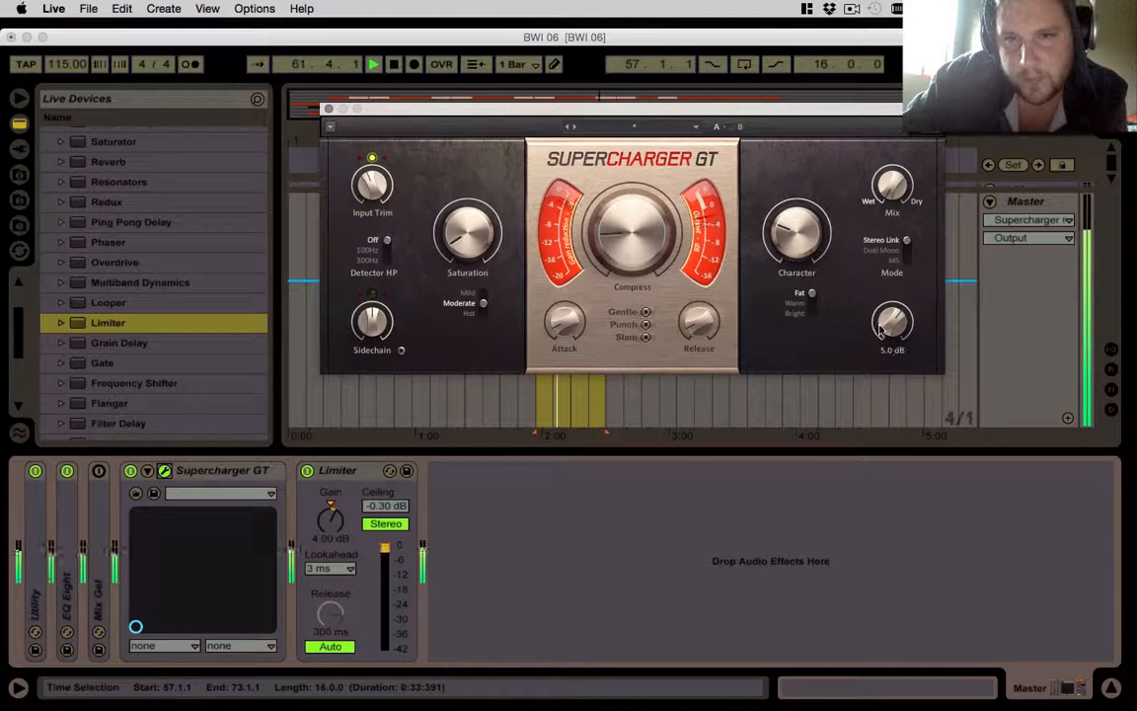
{"action": "mouse_move", "coordinate": [886, 330]}
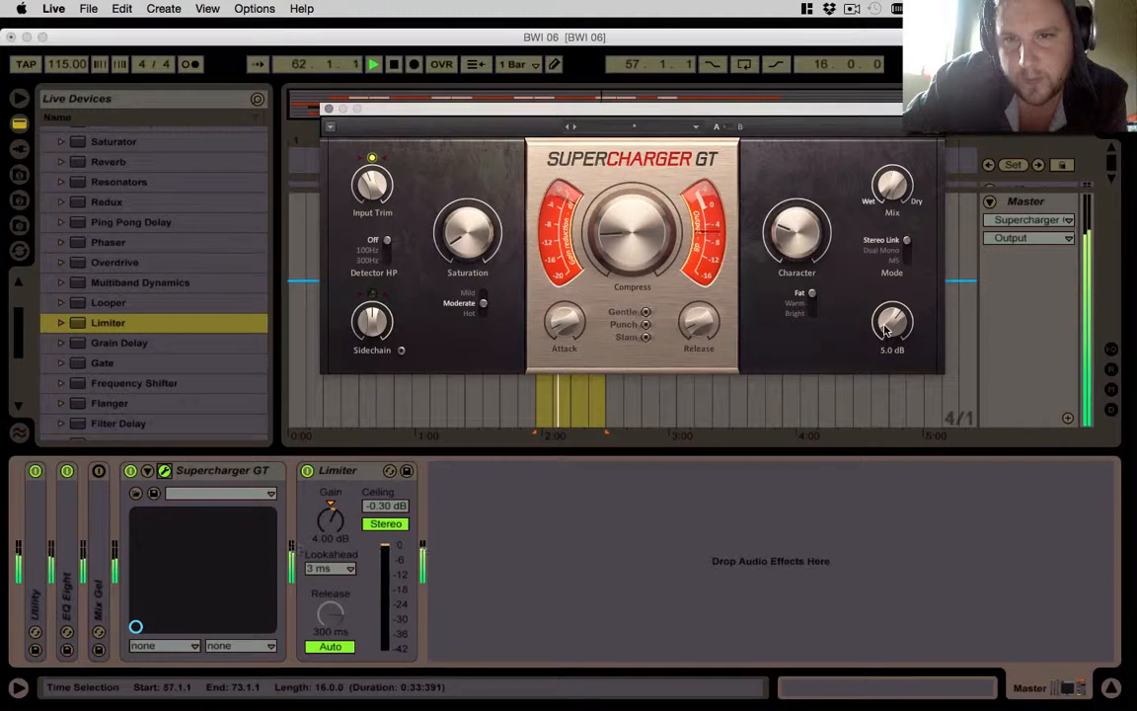
{"action": "left_click", "coordinate": [328, 109]}
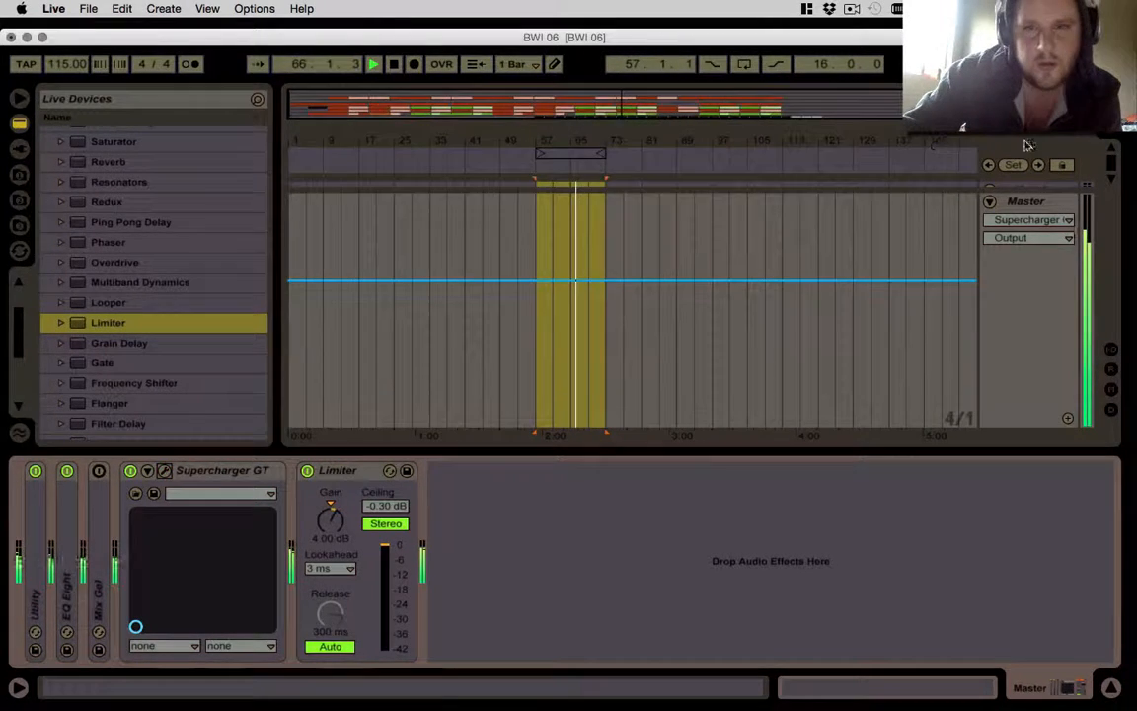
- Unfold the KIT track's chains in the Session mixer and raise the STU2 clap chain's volume to -1.8 dB during playback
{"action": "left_click", "coordinate": [1108, 147]}
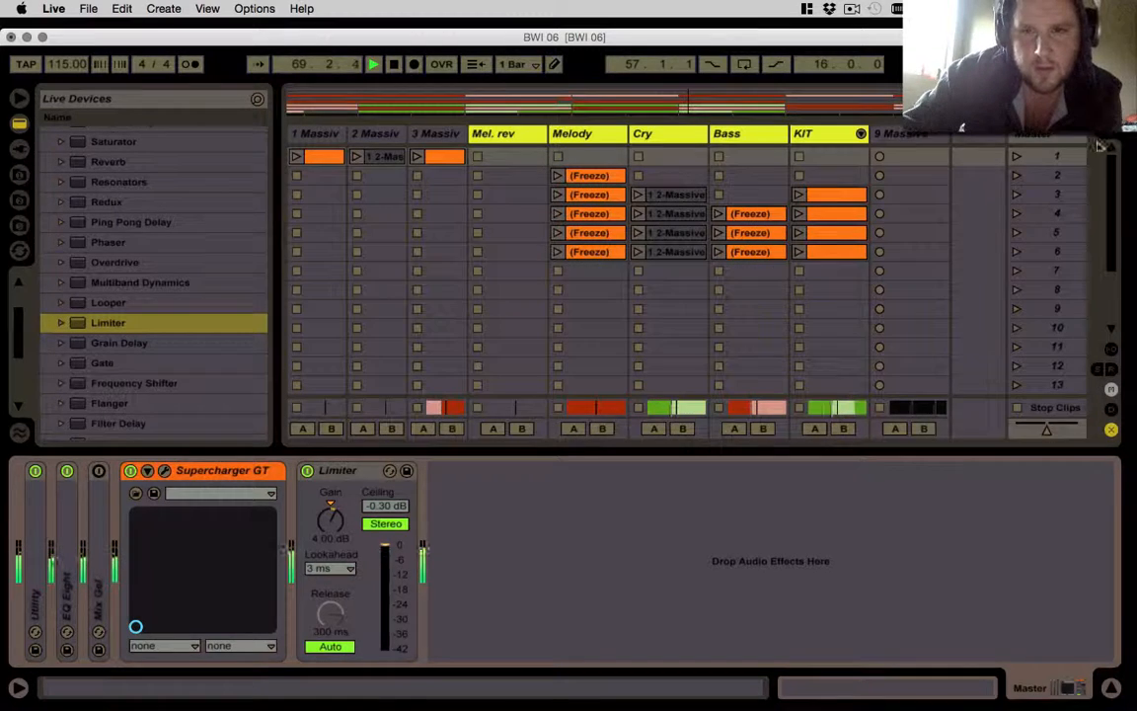
{"action": "left_click", "coordinate": [837, 454]}
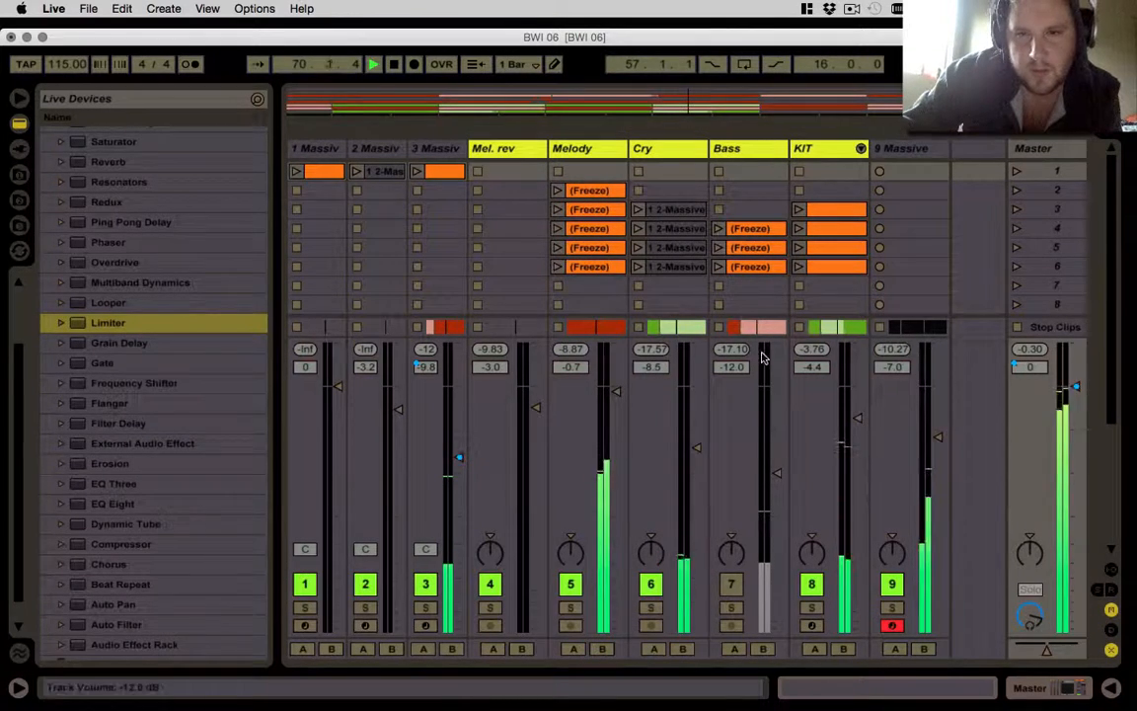
{"action": "left_click", "coordinate": [861, 149]}
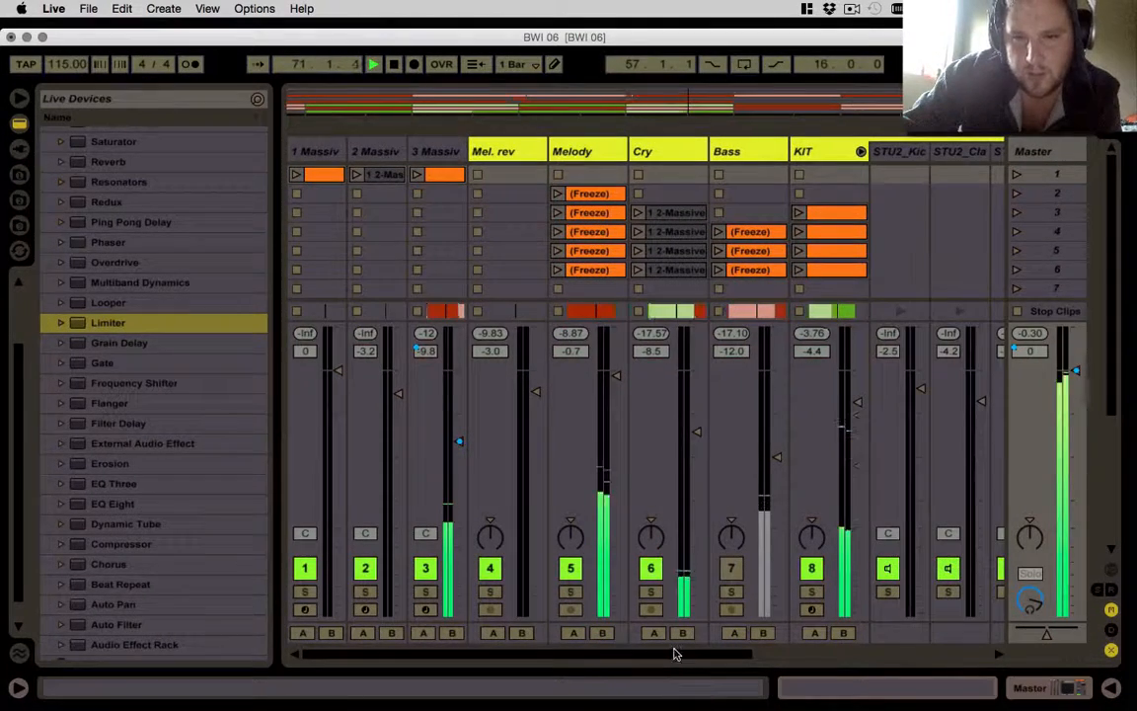
{"action": "left_click_drag", "start_coordinate": [675, 653], "coordinate": [778, 654]}
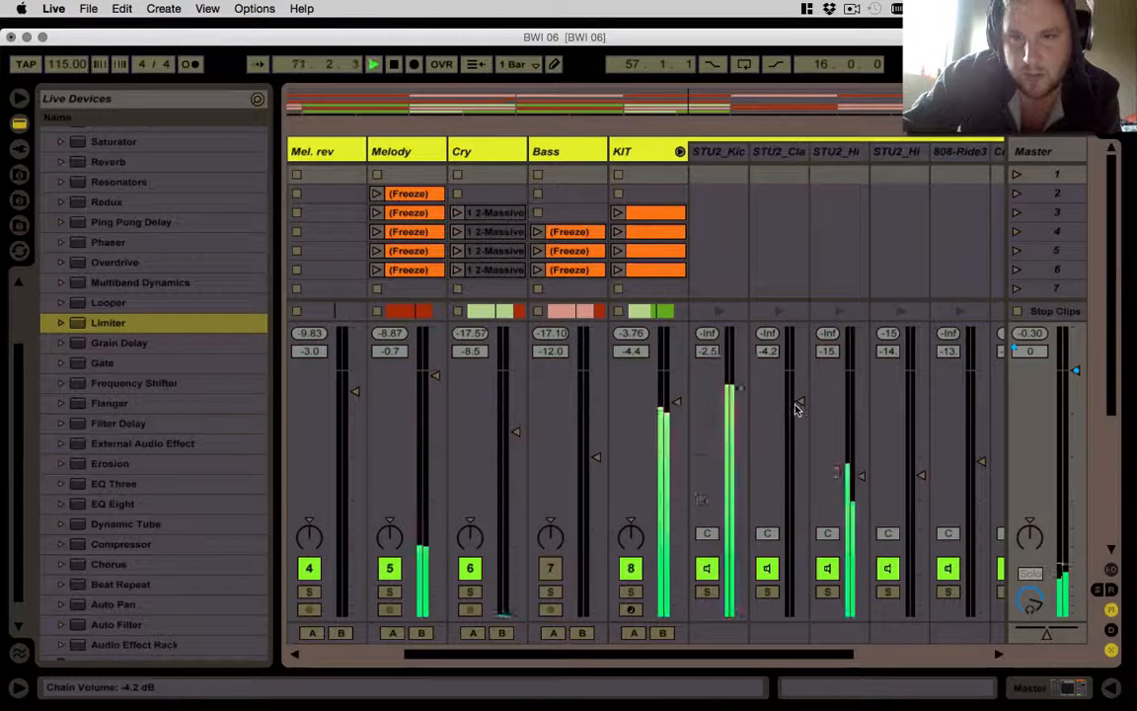
{"action": "left_click_drag", "start_coordinate": [798, 409], "coordinate": [797, 392]}
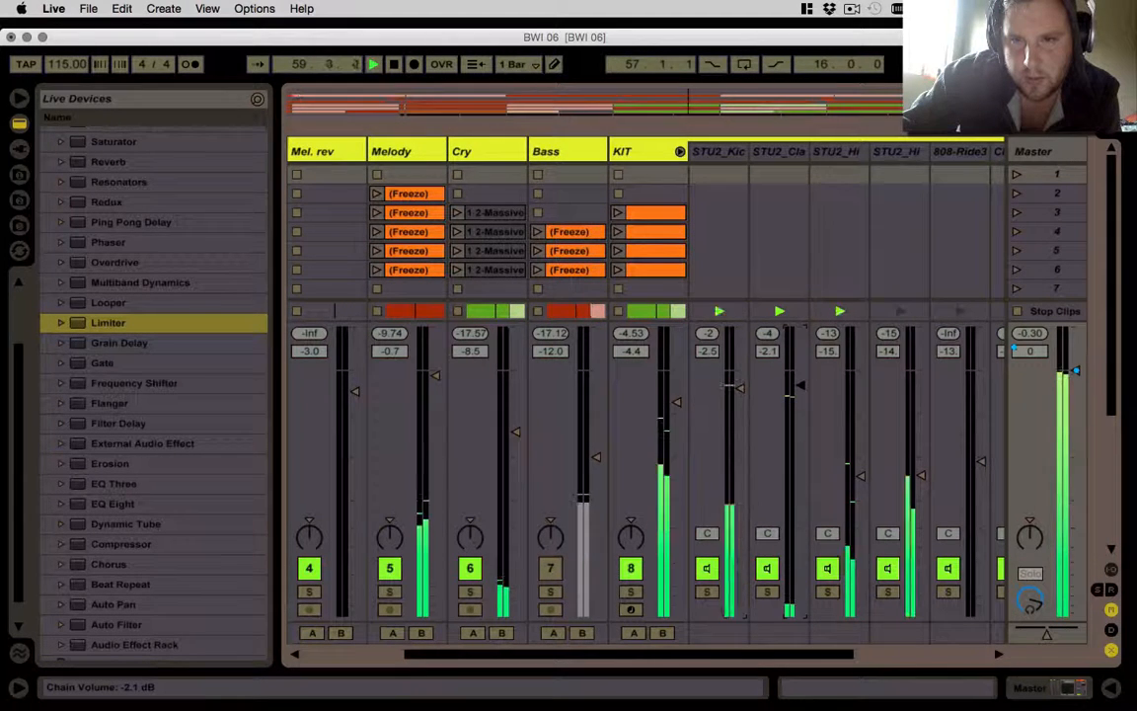
{"action": "left_click_drag", "start_coordinate": [795, 386], "coordinate": [803, 388]}
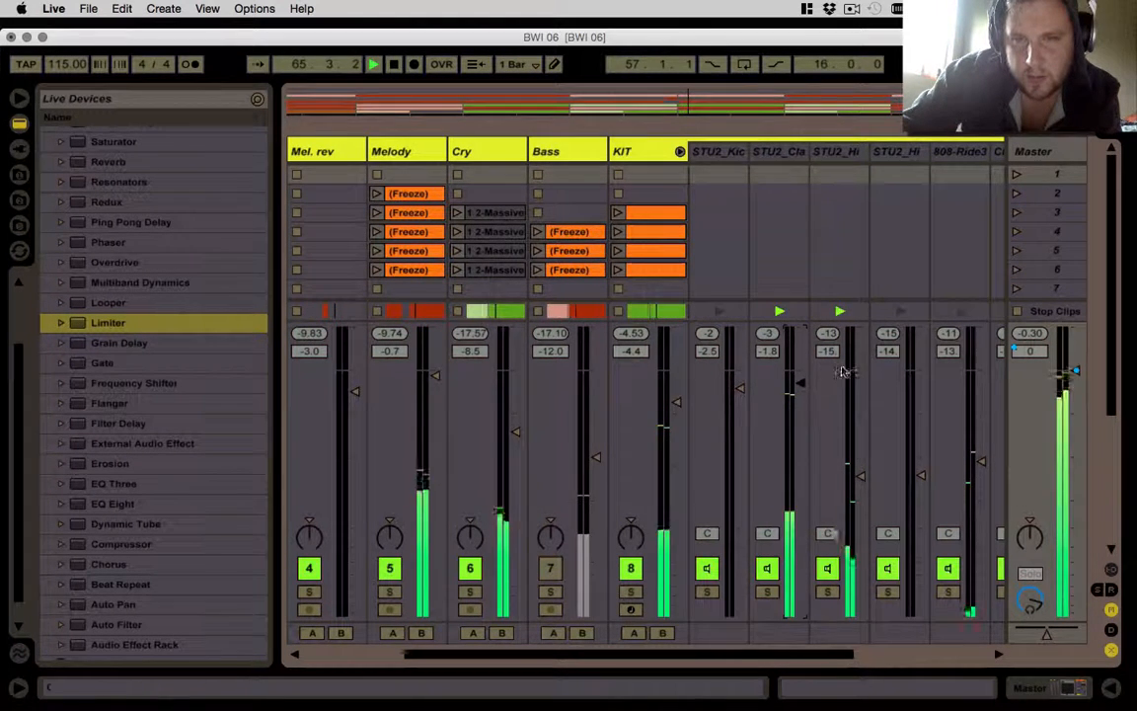
- Stop playback, fold the Master track in the full-height arrangement and extend the loop's start back to bar 1
{"action": "key", "text": "space"}
{"action": "left_click", "coordinate": [1111, 99]}
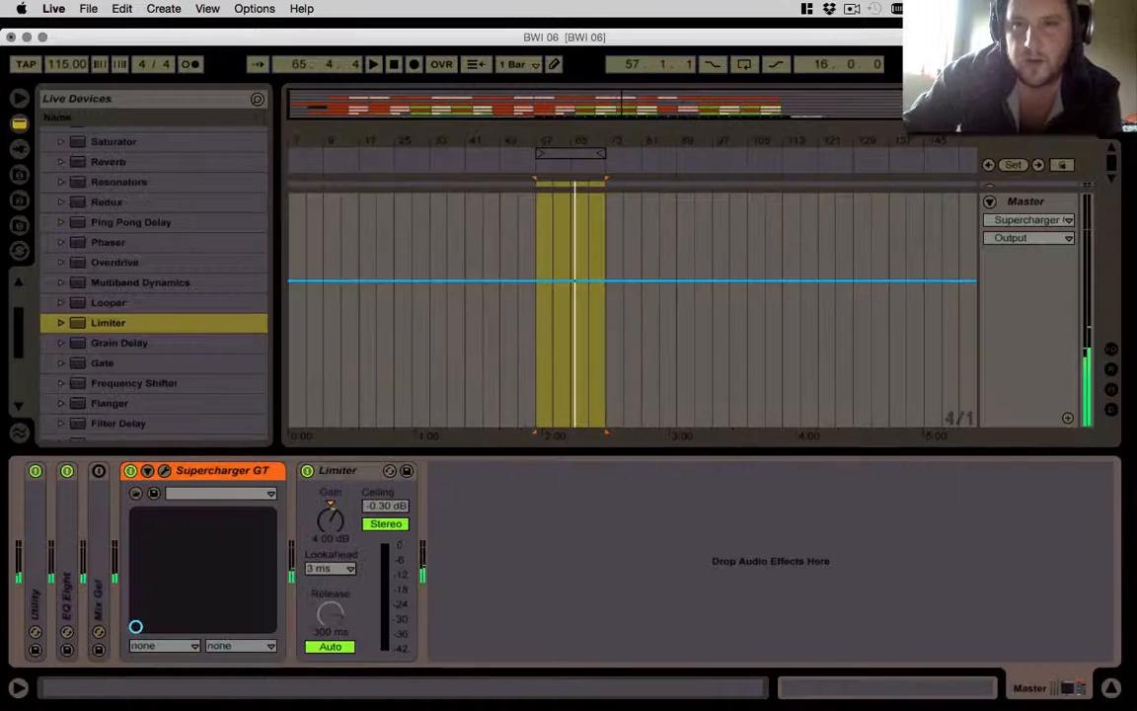
{"action": "left_click", "coordinate": [665, 451]}
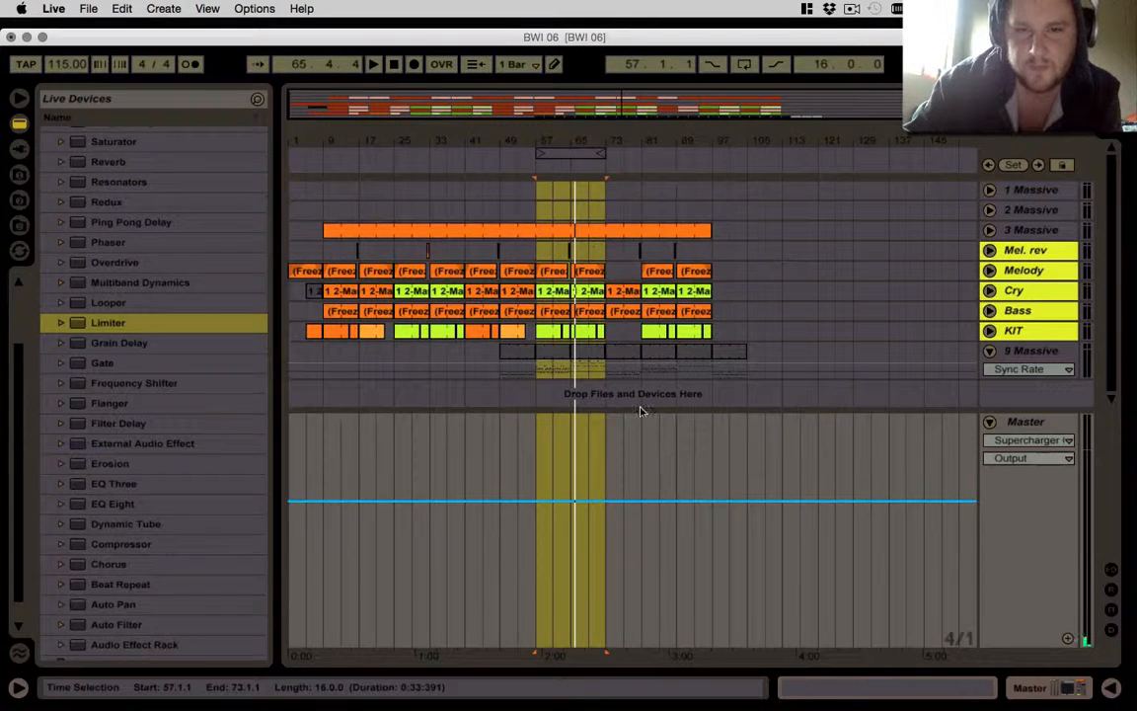
{"action": "left_click", "coordinate": [991, 422]}
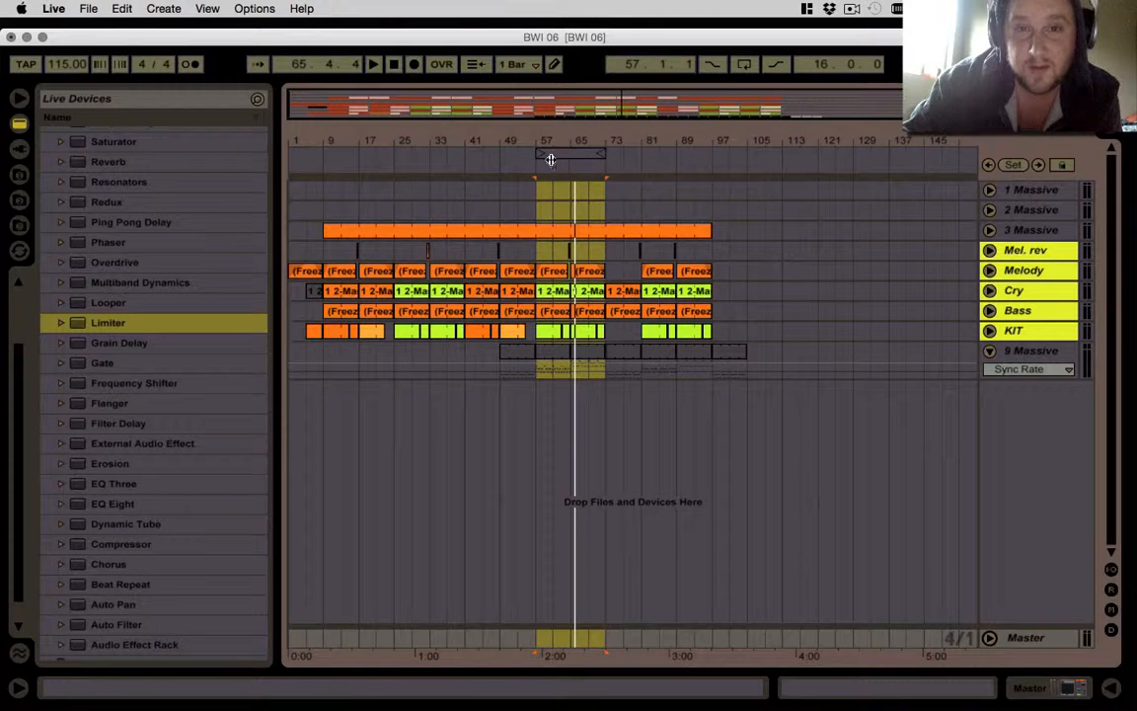
{"action": "left_click_drag", "start_coordinate": [541, 157], "coordinate": [301, 171]}
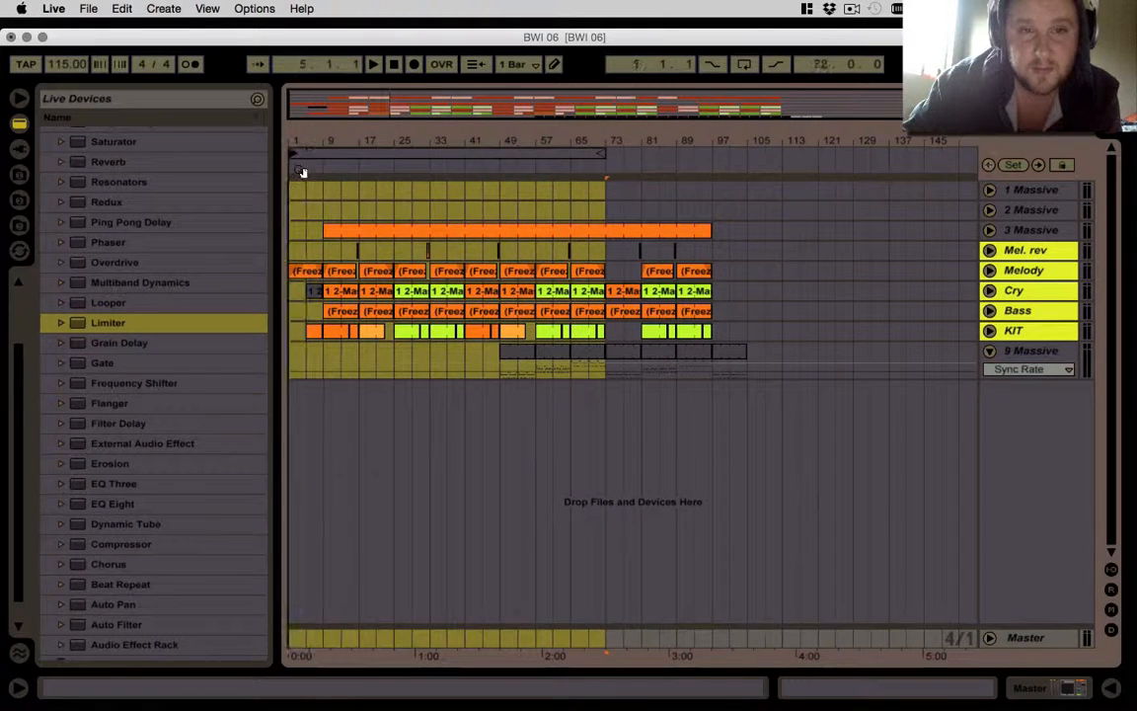
- Extend the arrangement loop's end to bar 105, fold the 9 Massive track and enlarge the Master track
{"action": "left_click_drag", "start_coordinate": [597, 153], "coordinate": [747, 153]}
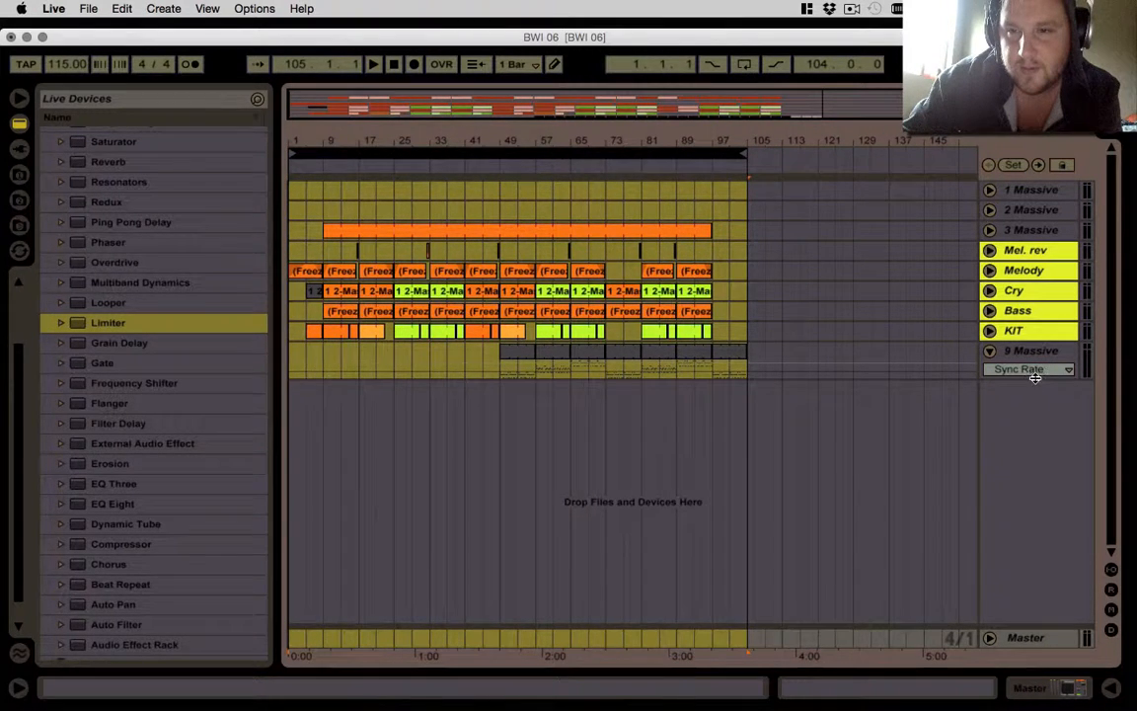
{"action": "left_click_drag", "start_coordinate": [1034, 378], "coordinate": [1039, 351]}
{"action": "left_click_drag", "start_coordinate": [1029, 627], "coordinate": [1029, 395]}
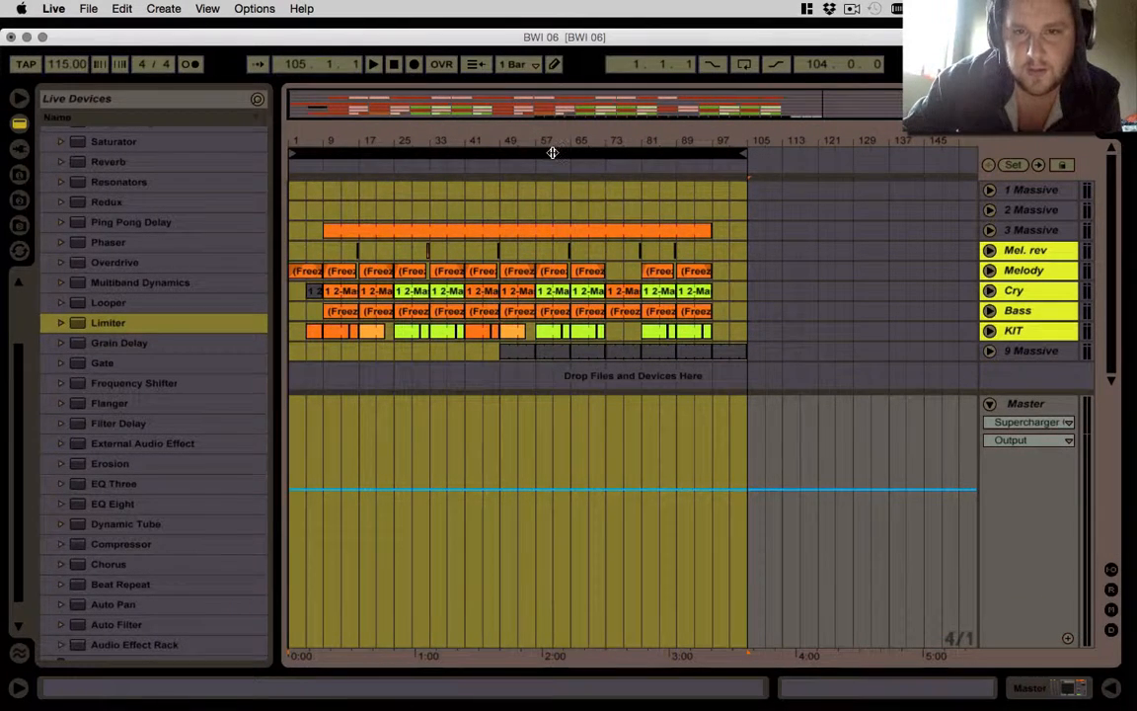
- Play the song from bar 1 while watching the Master meter, stop, and restart playback from the Melody clip at bar 9
{"action": "key", "text": "space"}
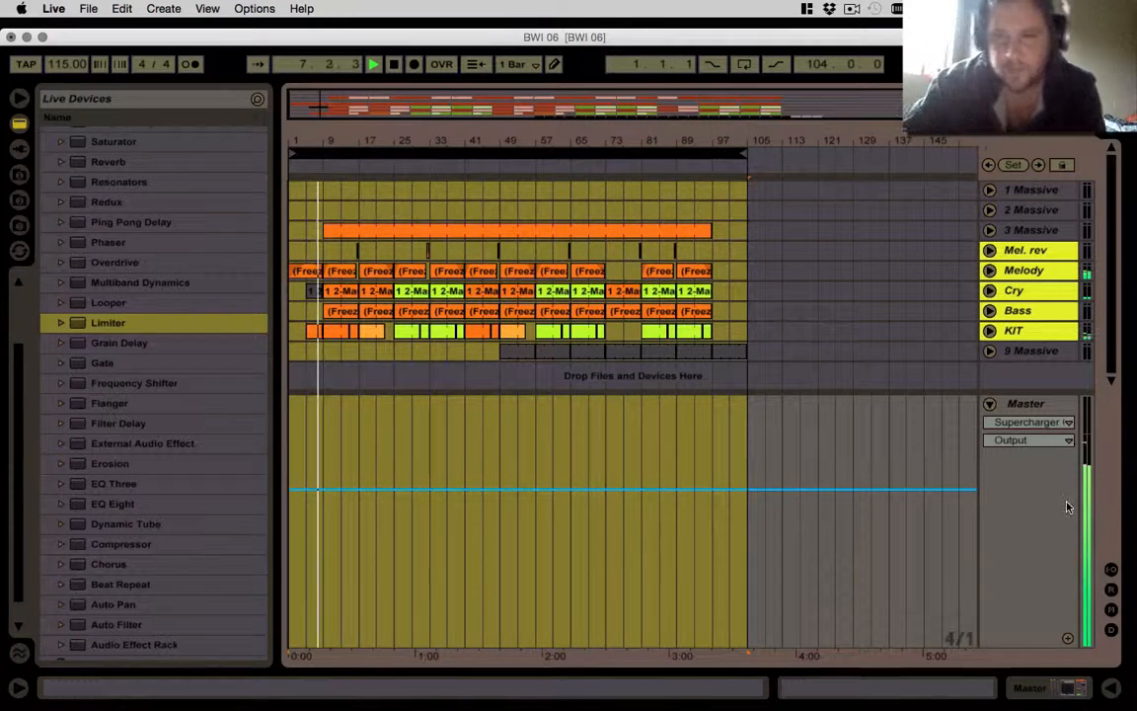
{"action": "key", "text": "space"}
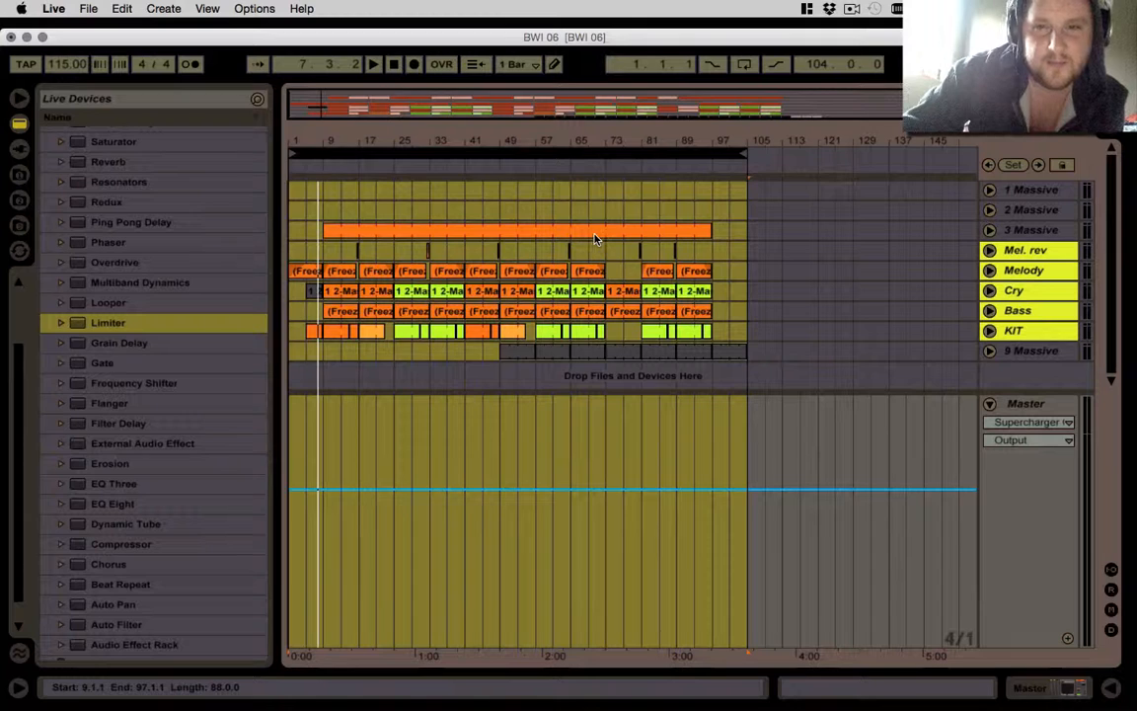
{"action": "left_click", "coordinate": [342, 270]}
{"action": "key", "text": "space"}
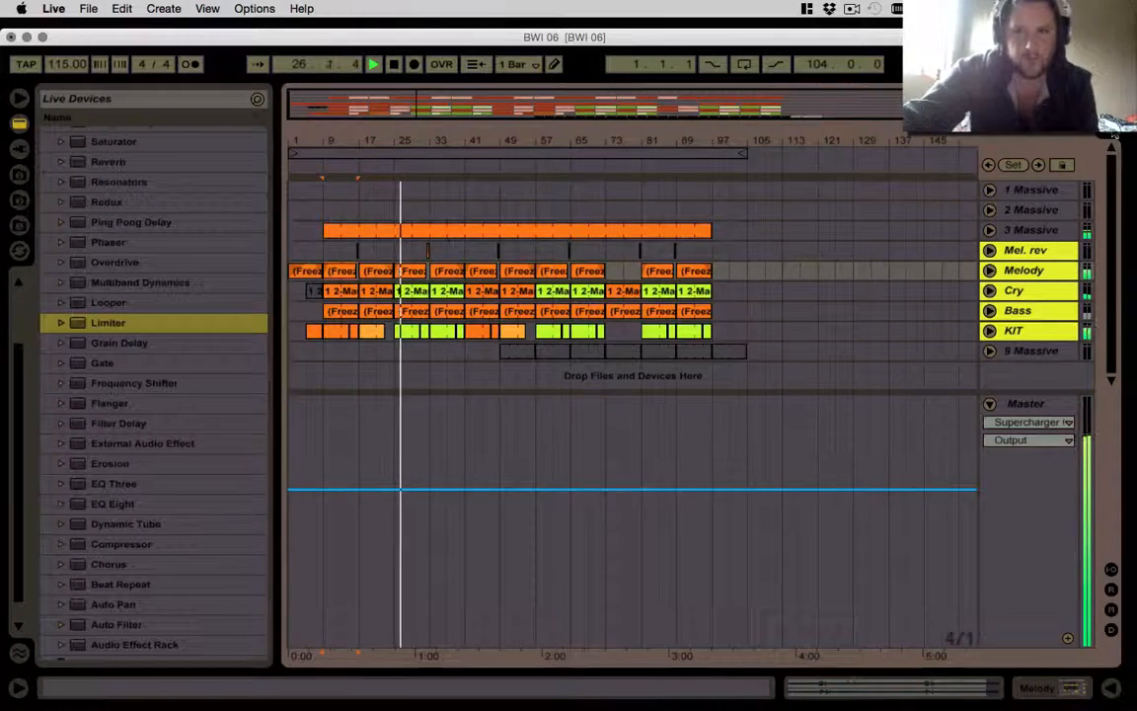
- Adjust the Cry track's volume to -6.3 dB in the Session mixer during playback
{"action": "key", "text": "Tab"}
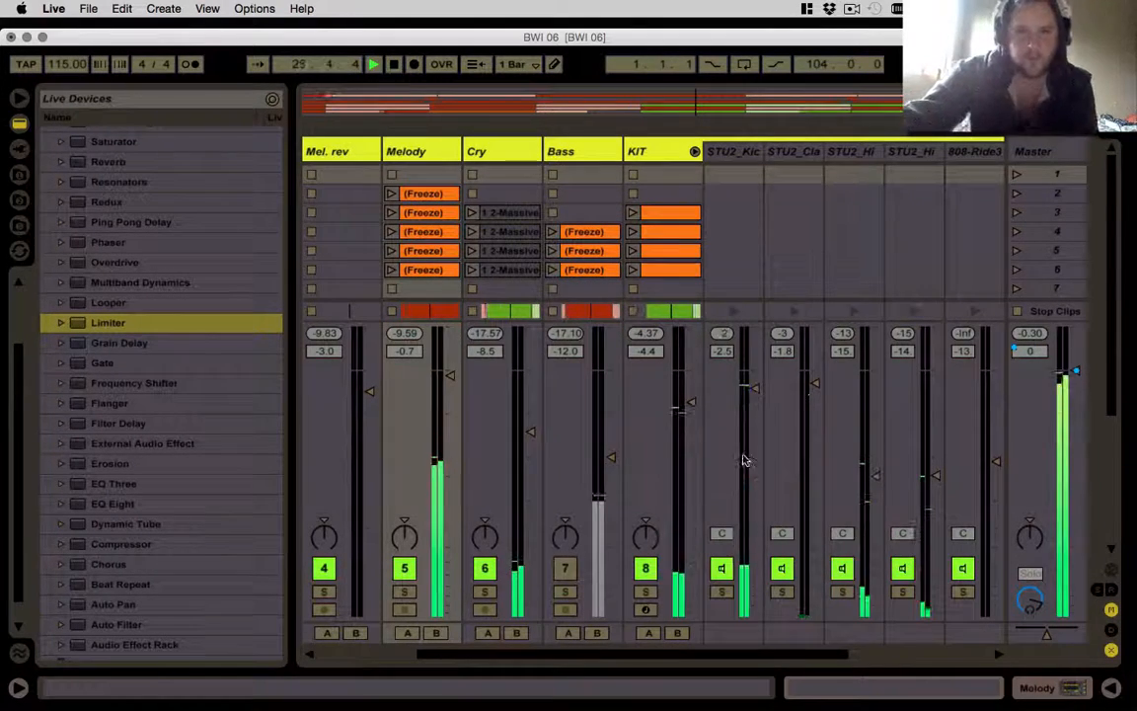
{"action": "left_click_drag", "start_coordinate": [529, 433], "coordinate": [529, 415]}
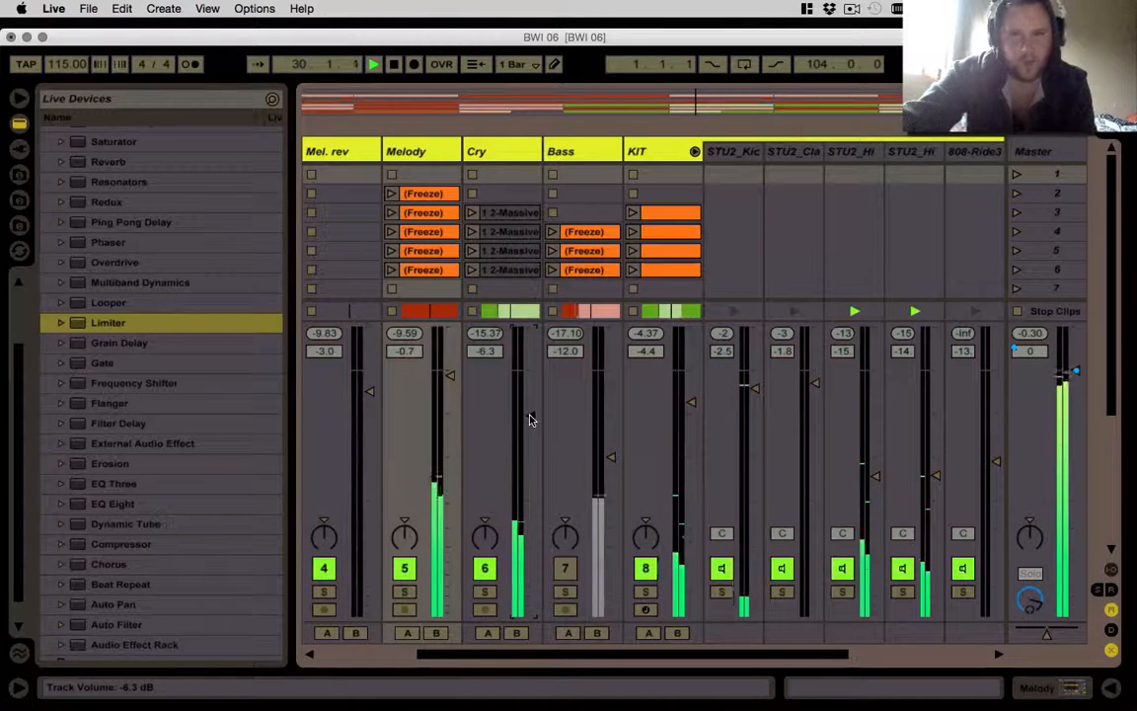
{"action": "left_click_drag", "start_coordinate": [530, 416], "coordinate": [530, 410]}
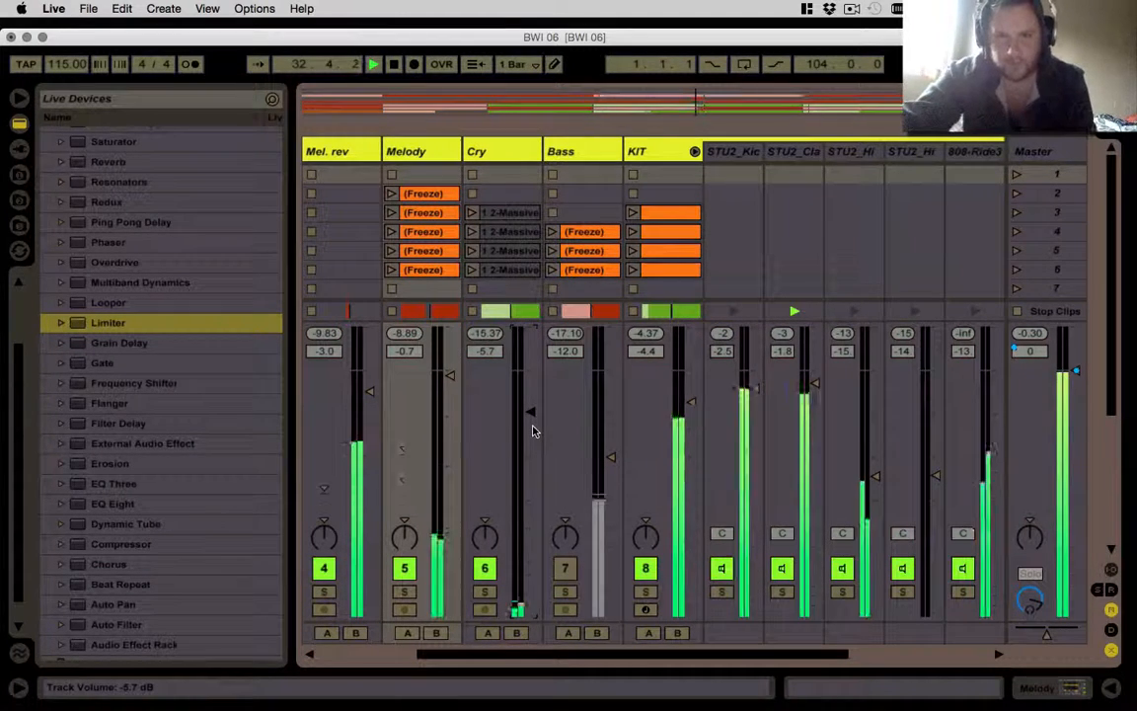
{"action": "left_click_drag", "start_coordinate": [530, 413], "coordinate": [529, 418]}
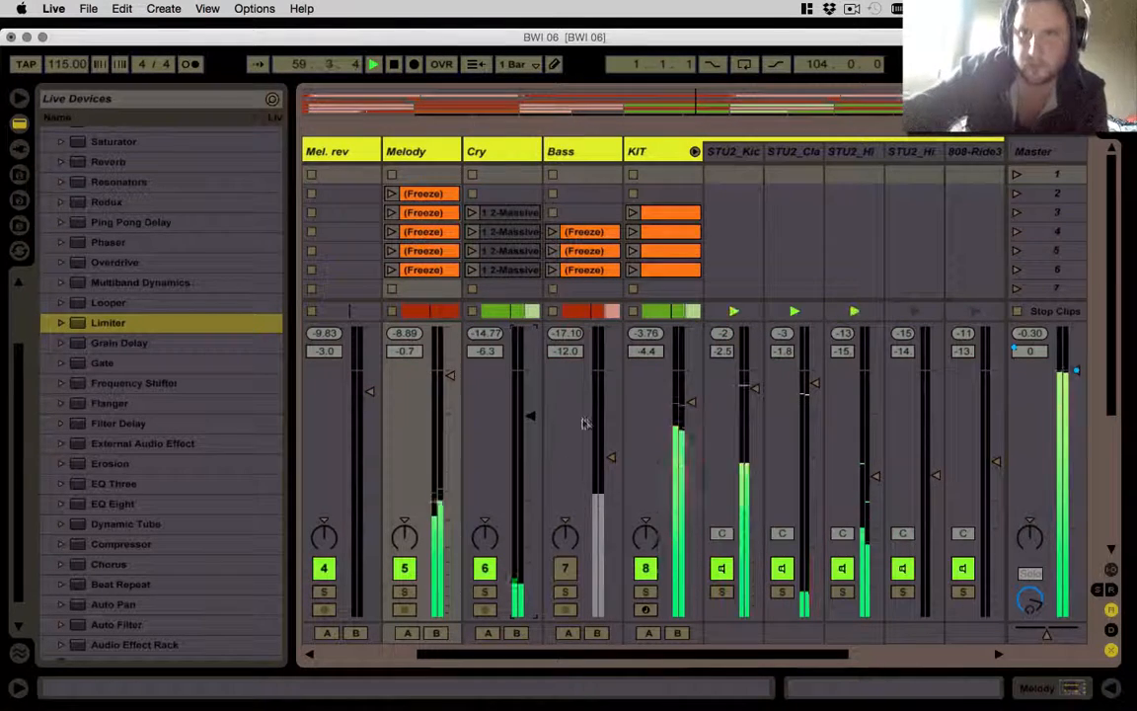
- Examine the 3 Massive track's EQ Eight, Supercharger GT and Auto Filter during playback, and return to the full Session mixer
{"action": "key", "text": "Tab"}
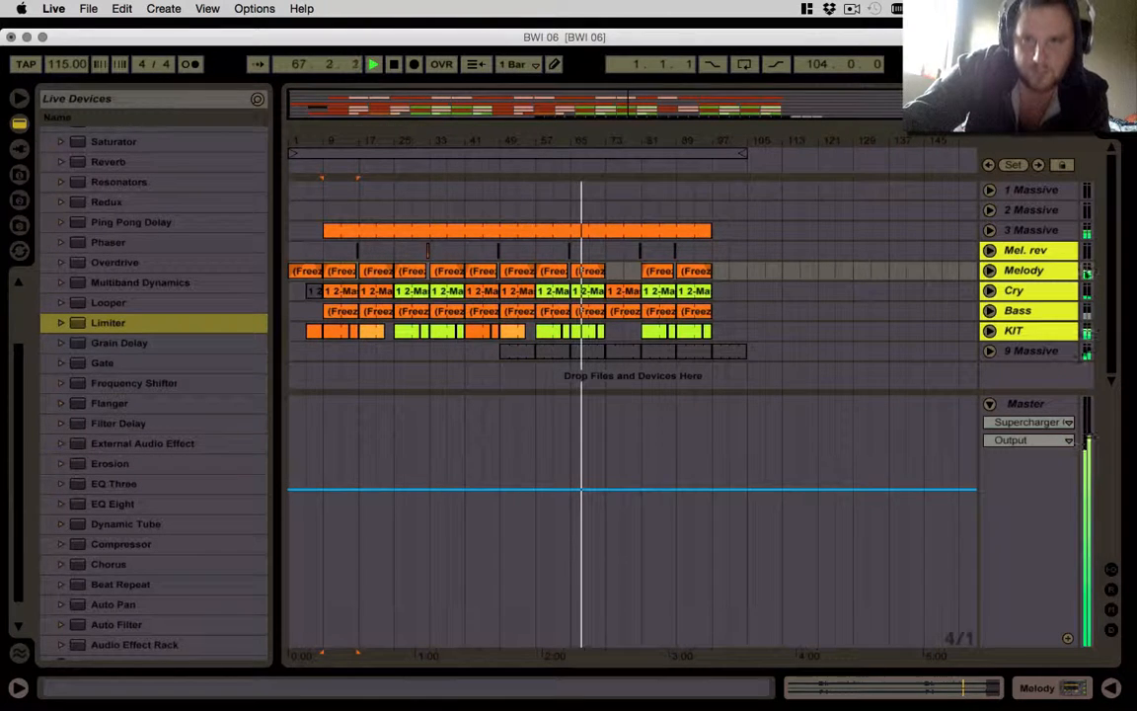
{"action": "key", "text": "Tab"}
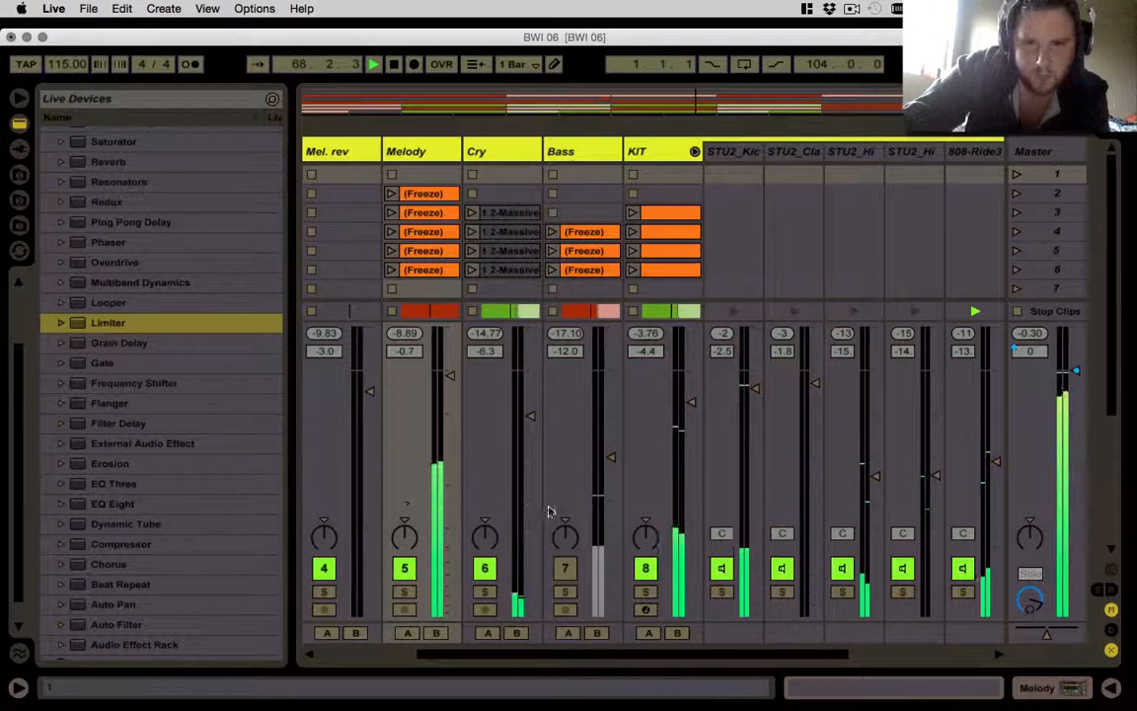
{"action": "left_click_drag", "start_coordinate": [522, 656], "coordinate": [432, 665]}
{"action": "double_click", "coordinate": [427, 154]}
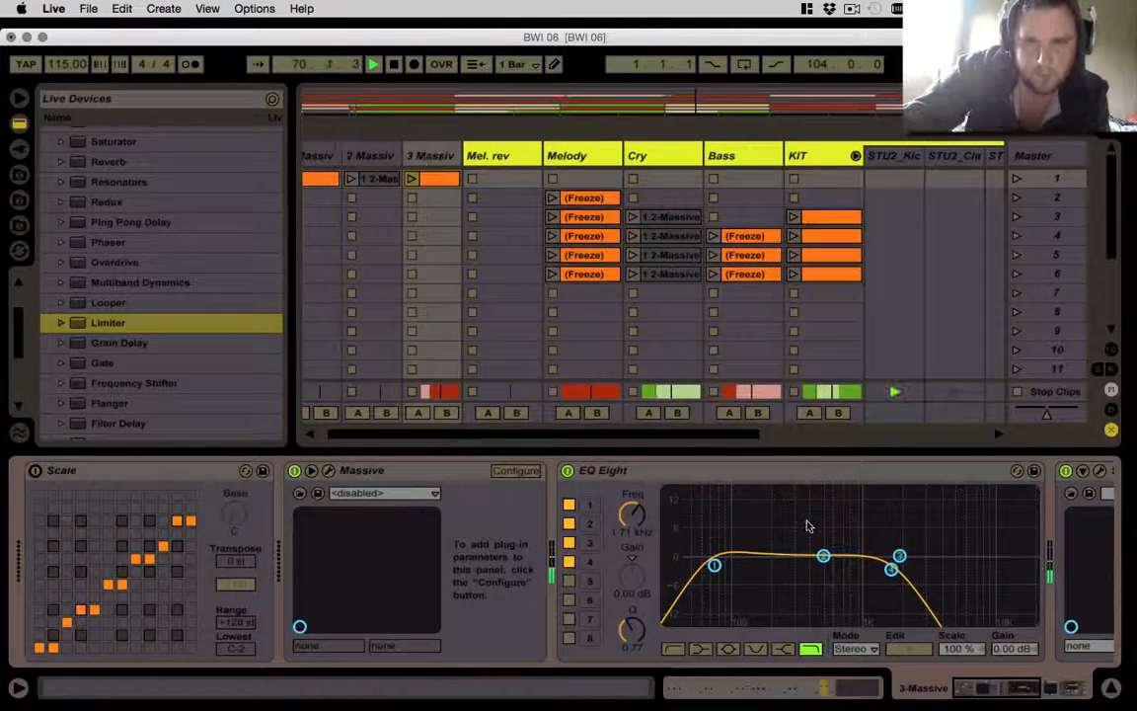
{"action": "scroll", "coordinate": [879, 616], "scroll_direction": "right", "scroll_amount": 5}
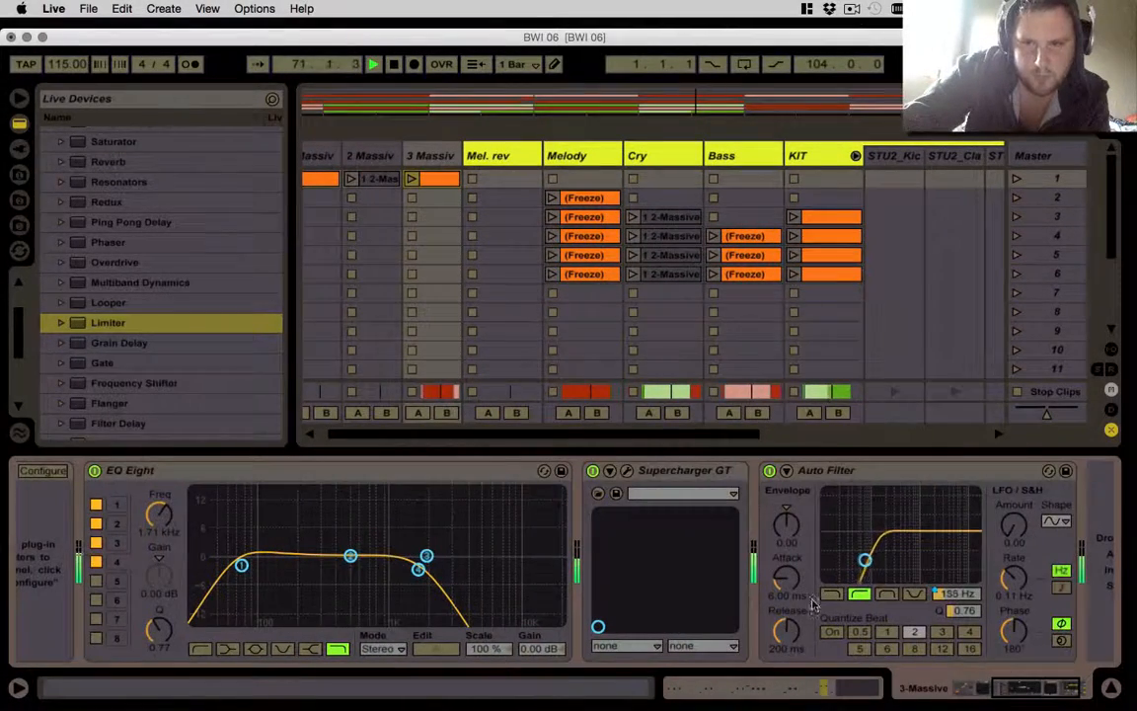
{"action": "left_click", "coordinate": [628, 471]}
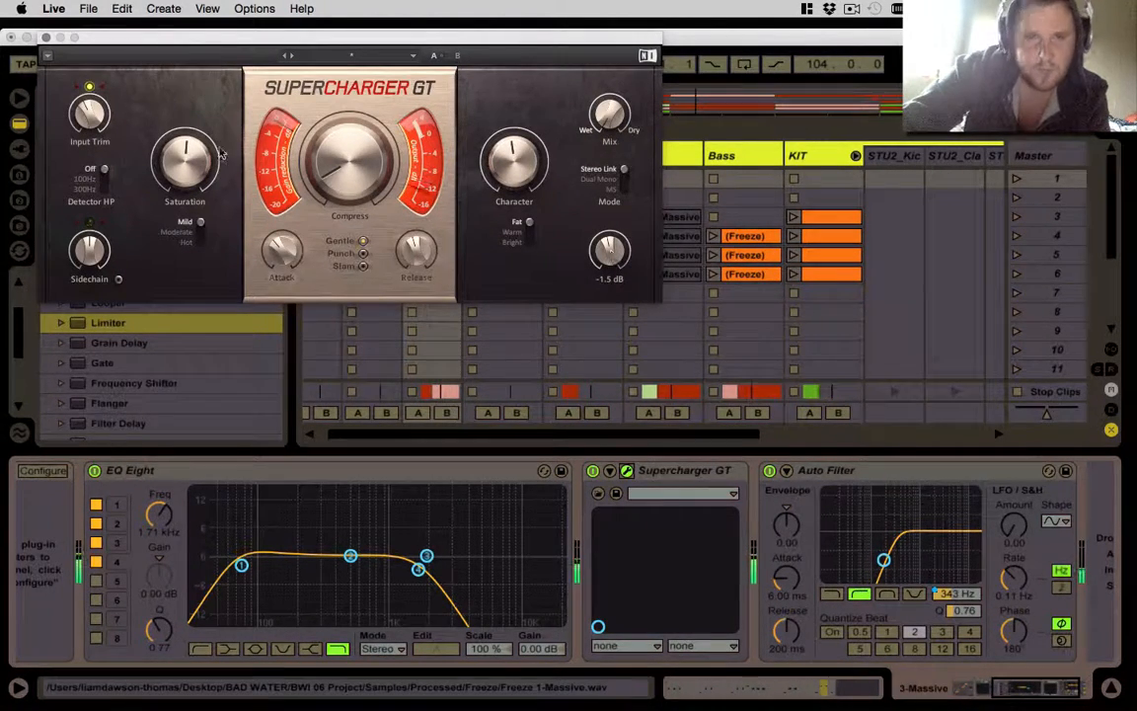
{"action": "left_click", "coordinate": [46, 36]}
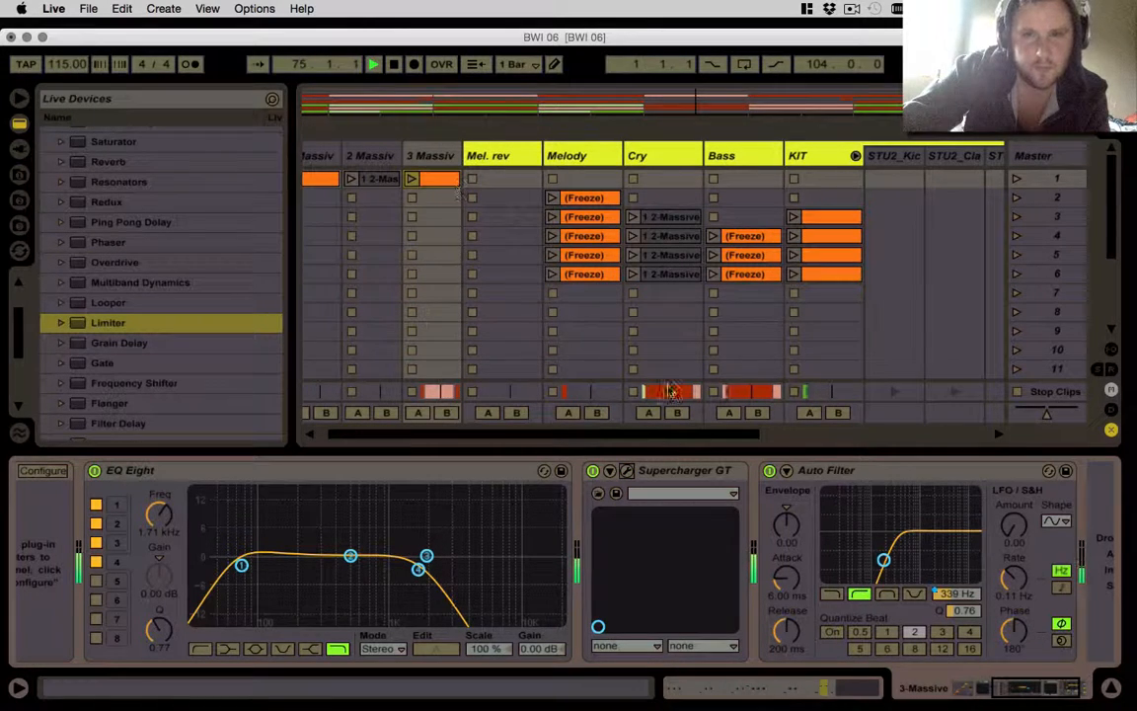
{"action": "left_click_drag", "start_coordinate": [709, 453], "coordinate": [712, 553]}
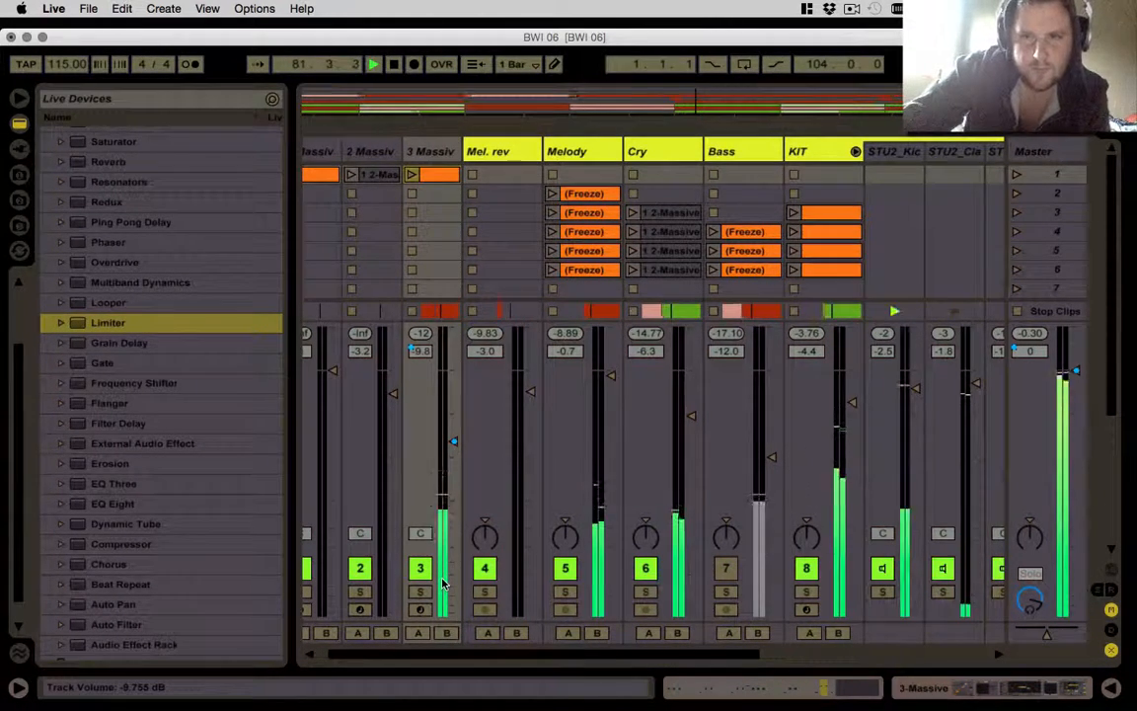
- Fold the KIT track's chains in the Session mixer and return to the arrangement
{"action": "left_click", "coordinate": [854, 152]}
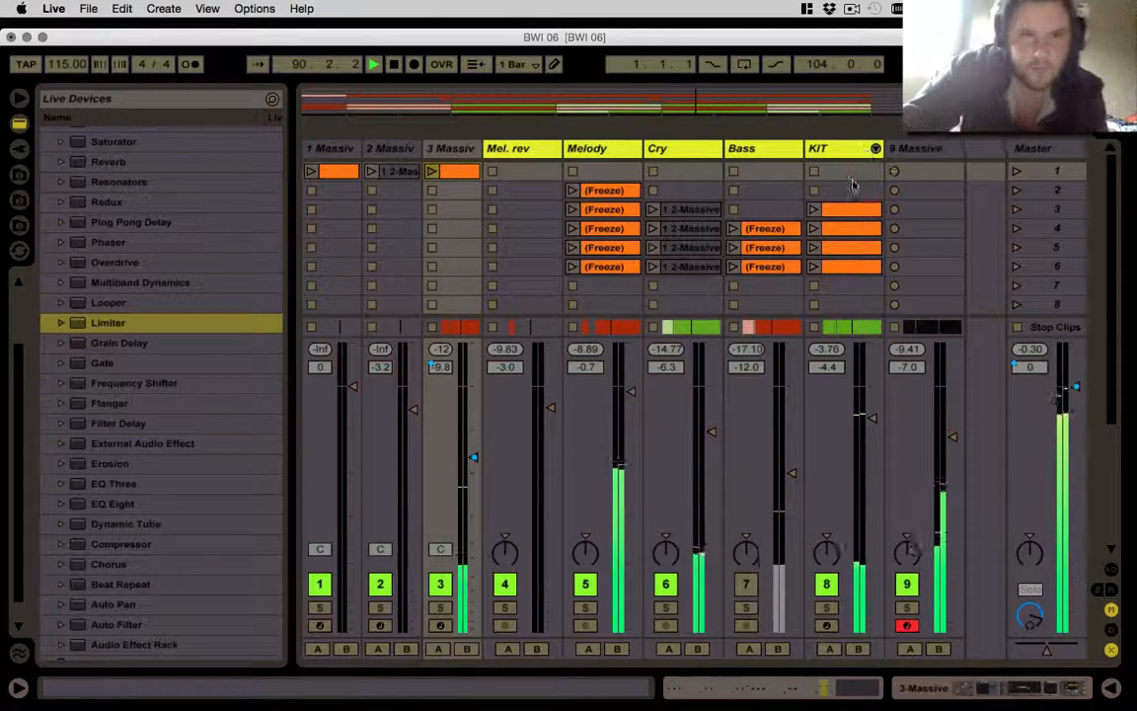
{"action": "scroll", "coordinate": [145, 256], "scroll_direction": "up", "scroll_amount": 4}
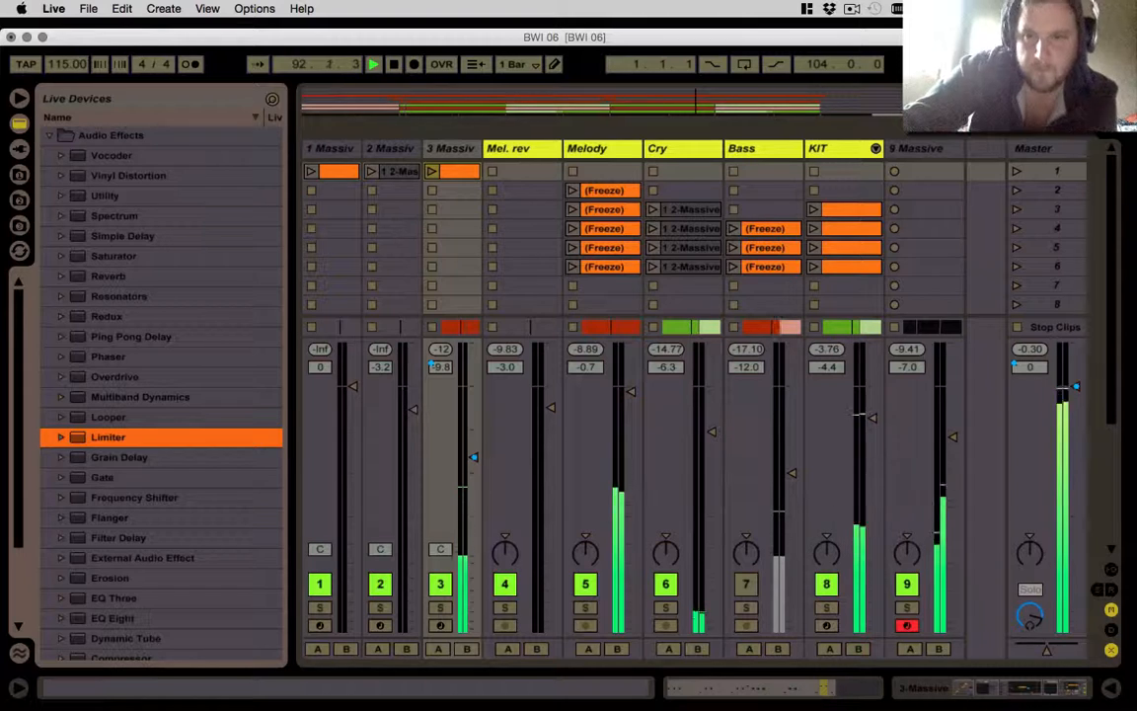
{"action": "key", "text": "Tab"}
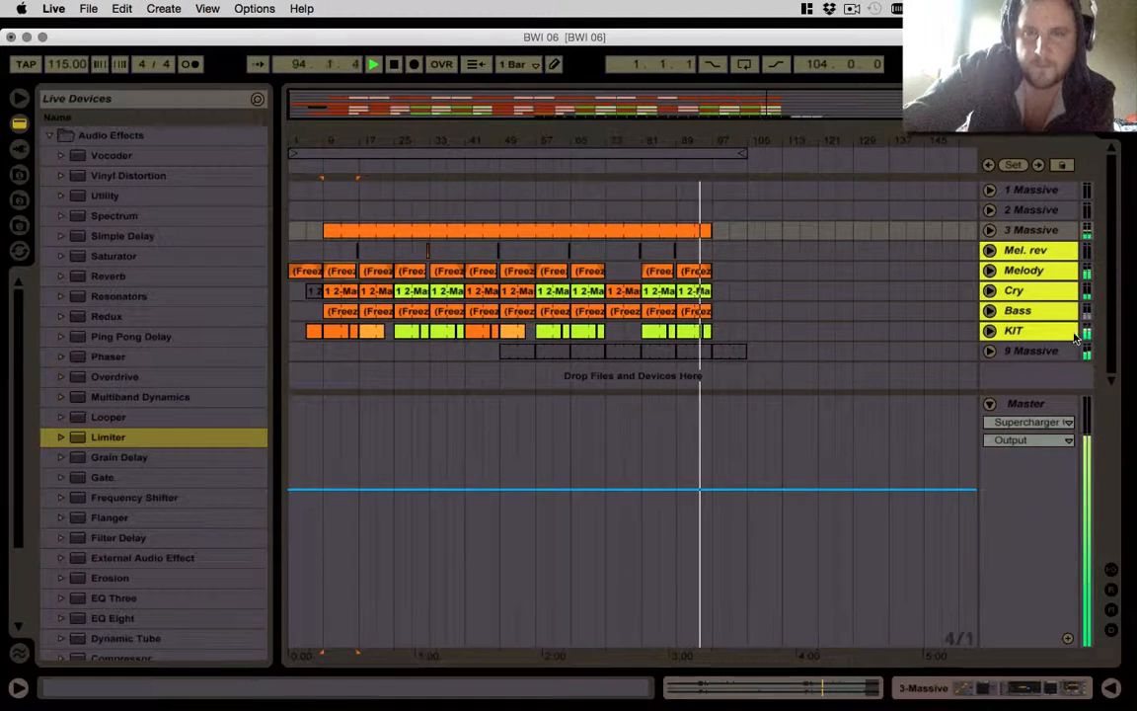
- Restart playback briefly from bar 9, stop it and set the arrangement loop to bars 25 through 41
{"action": "key", "text": "space"}
{"action": "key", "text": "space"}
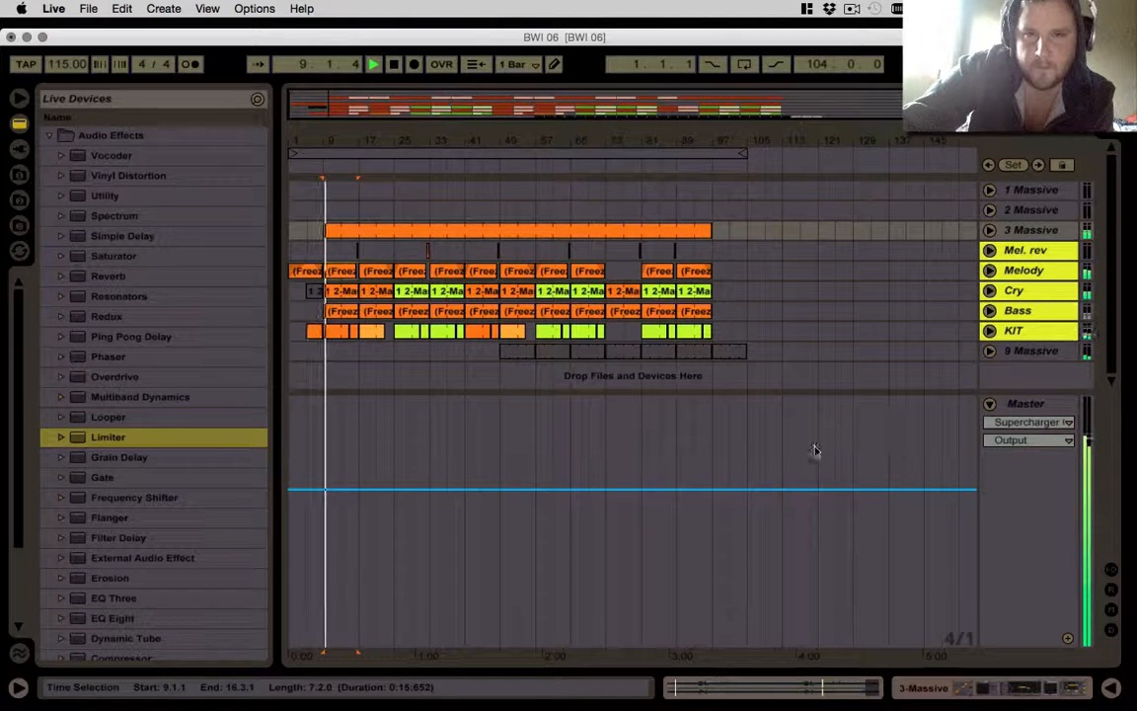
{"action": "key", "text": "space"}
{"action": "left_click_drag", "start_coordinate": [298, 152], "coordinate": [396, 151]}
{"action": "left_click_drag", "start_coordinate": [741, 151], "coordinate": [476, 152]}
{"action": "key", "text": "Tab"}
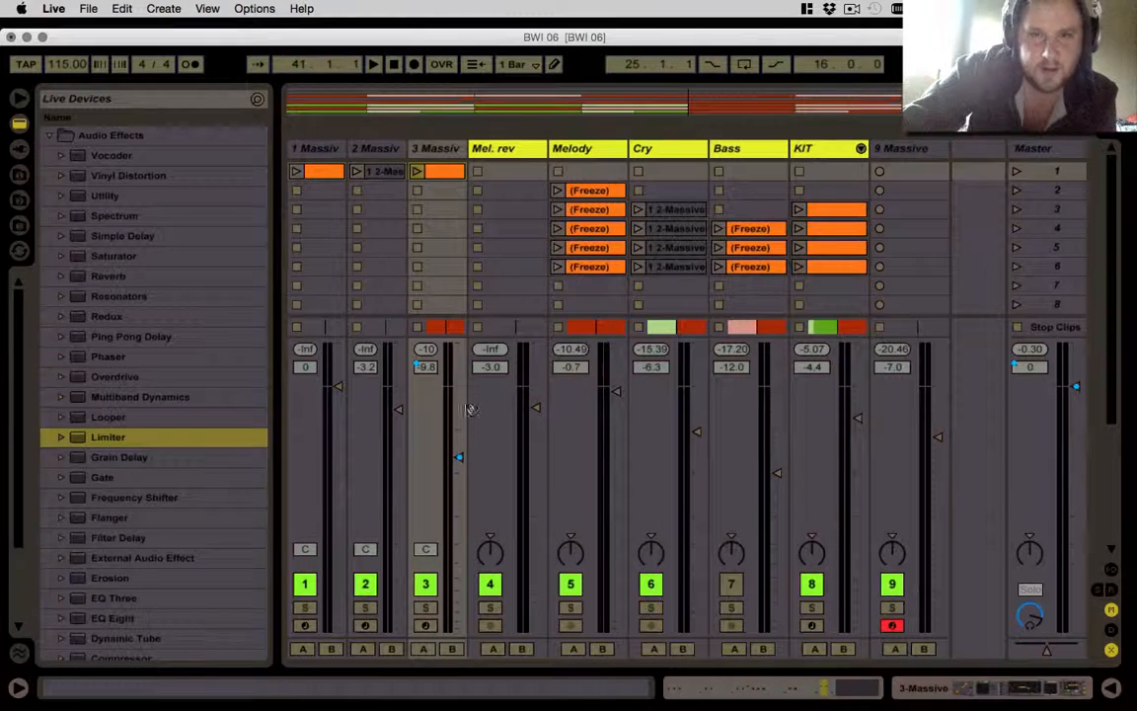
{"action": "double_click", "coordinate": [1065, 150]}
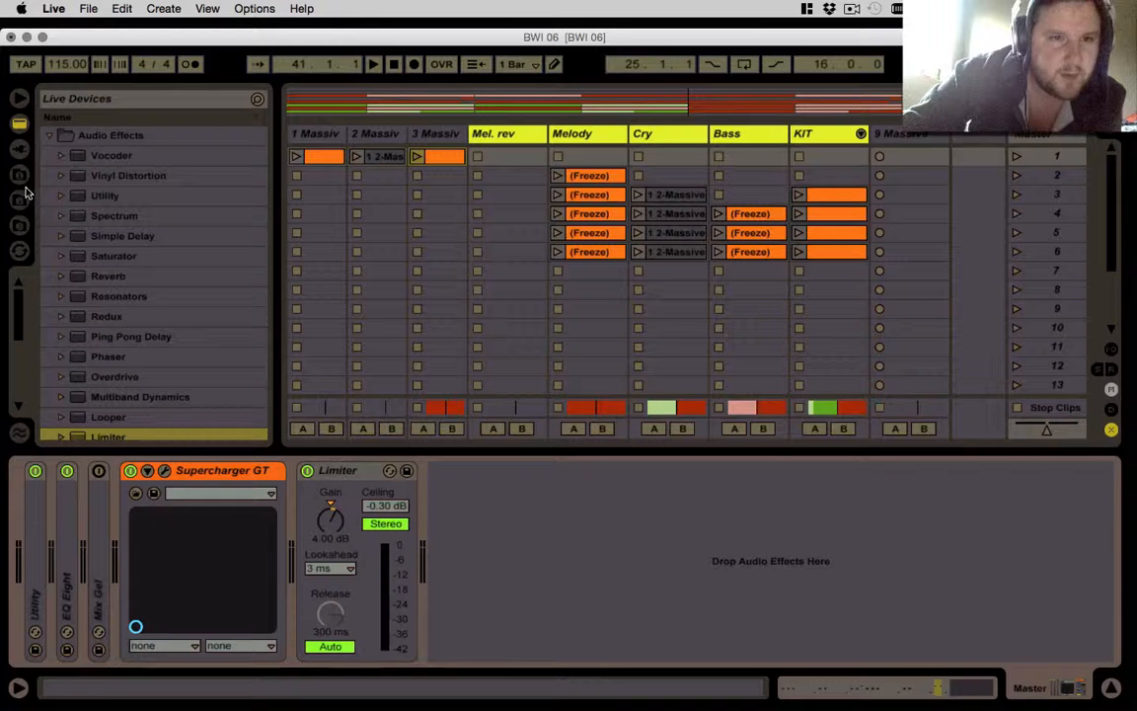
{"action": "scroll", "coordinate": [114, 262], "scroll_direction": "down", "scroll_amount": 10}
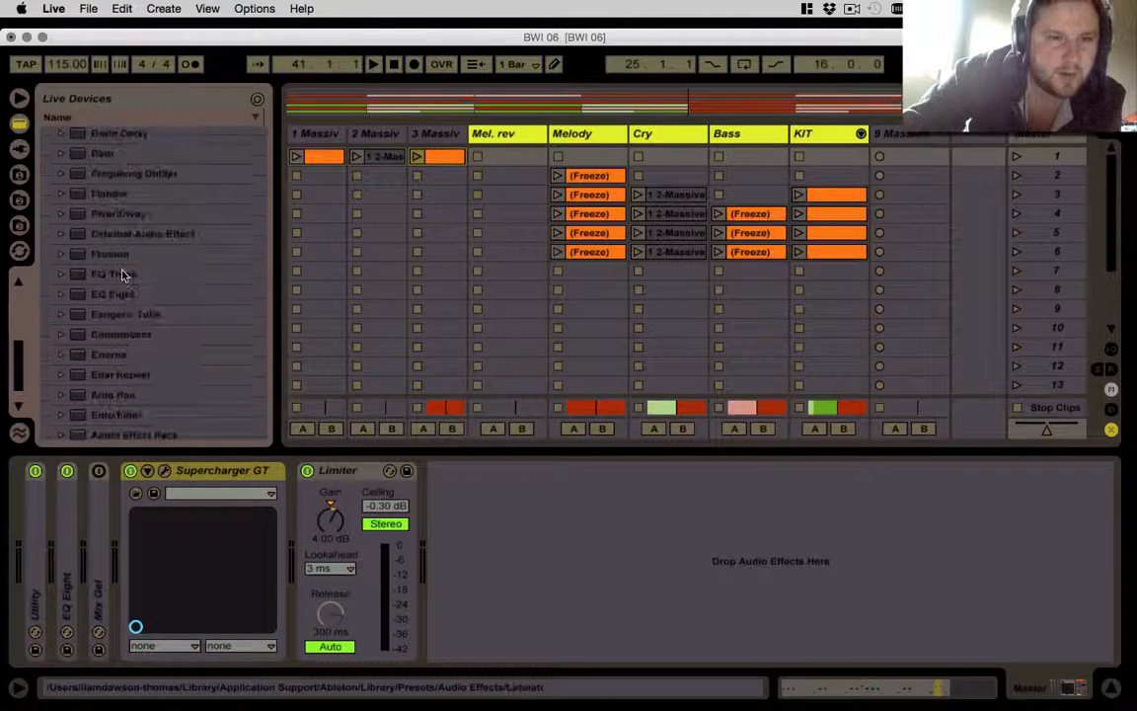
{"action": "left_click_drag", "start_coordinate": [142, 437], "coordinate": [435, 509]}
{"action": "left_click_drag", "start_coordinate": [344, 477], "coordinate": [468, 503]}
{"action": "left_click_drag", "start_coordinate": [210, 479], "coordinate": [321, 487]}
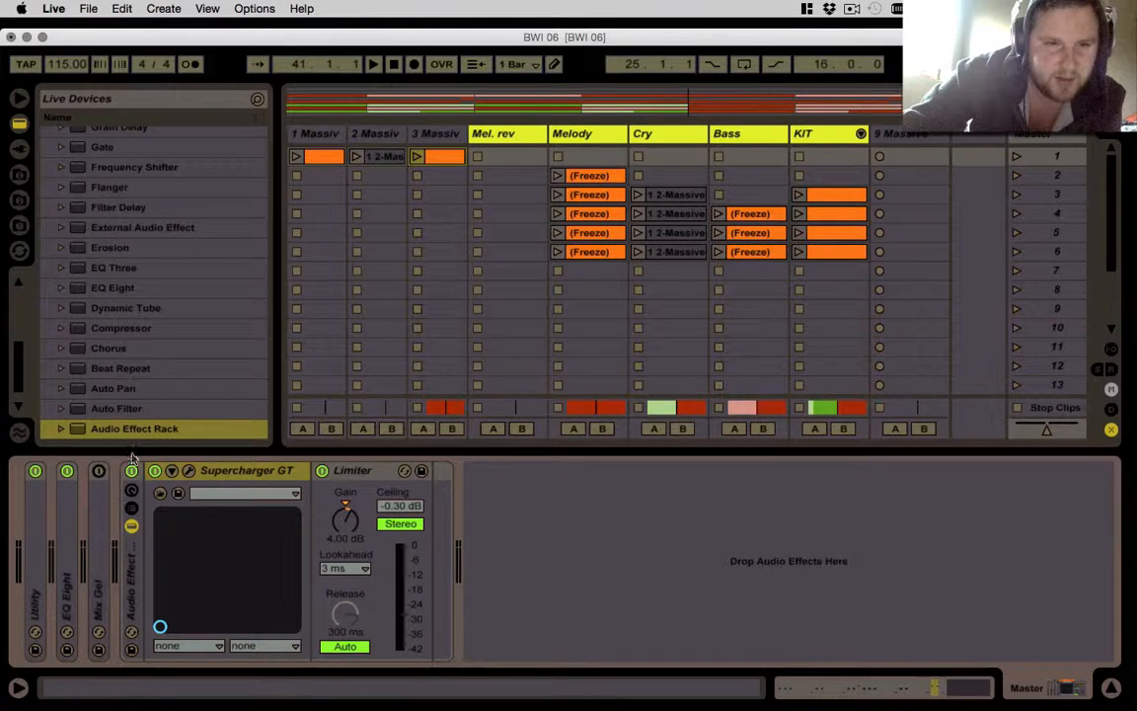
- Delete the disabled Mix Gel device from the Master chain and move EQ Eight and Utility into the Audio Effect Rack
{"action": "left_click", "coordinate": [97, 473]}
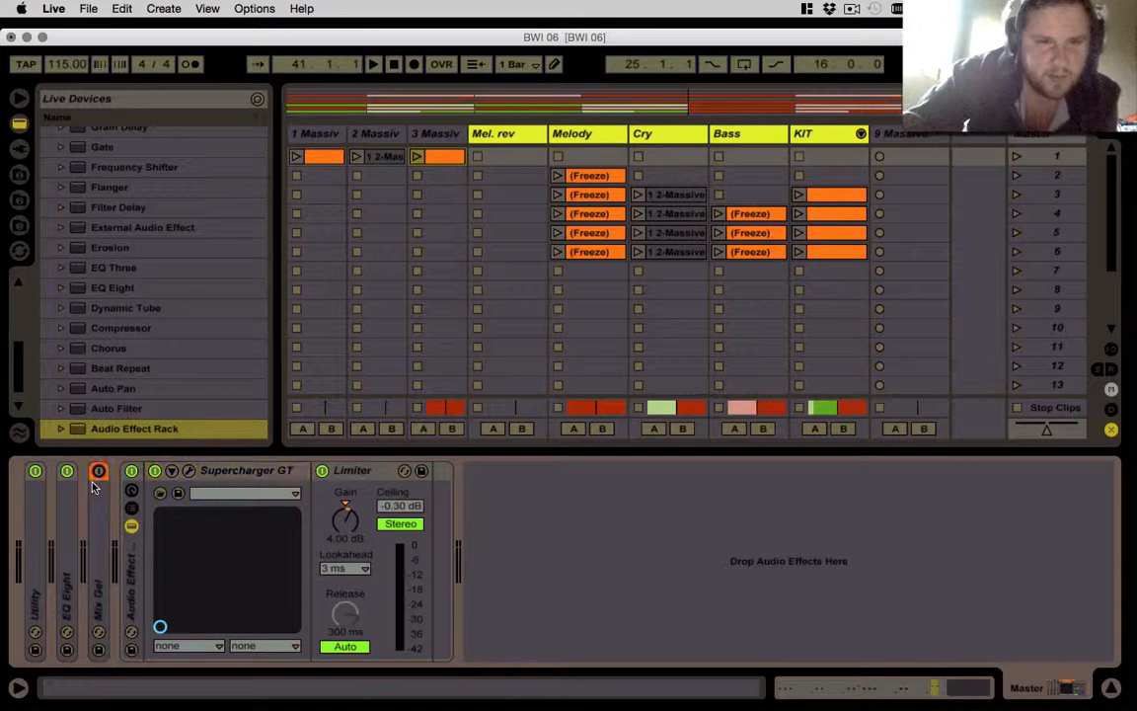
{"action": "key", "text": "Delete"}
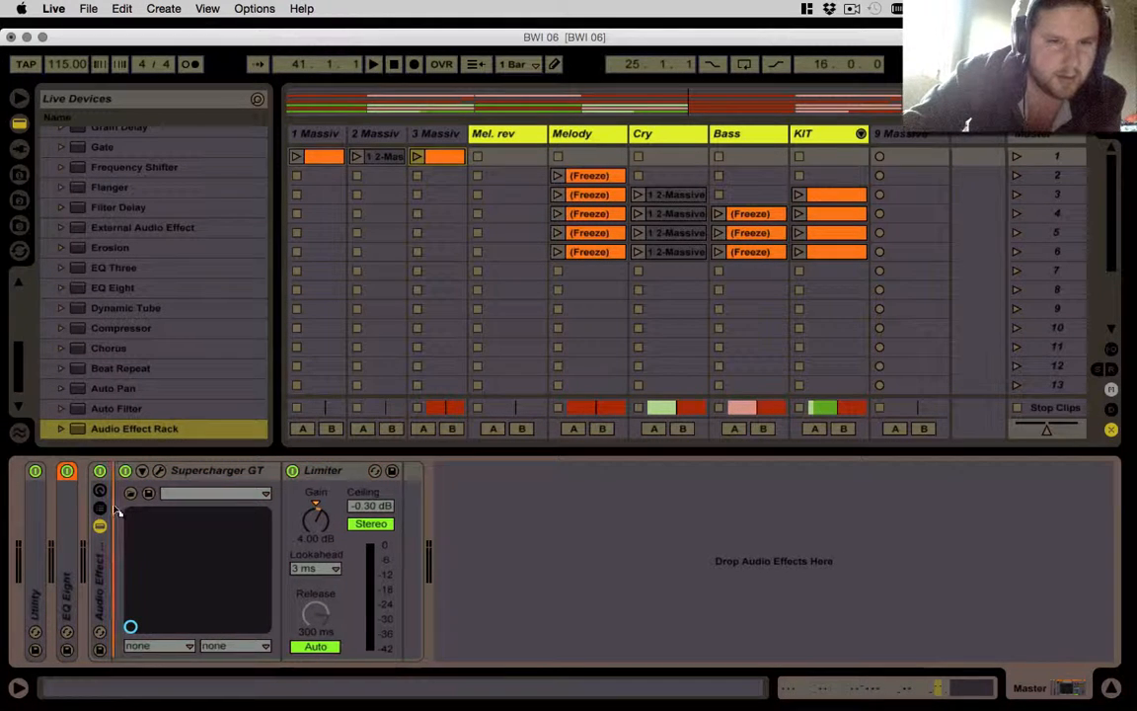
{"action": "left_click_drag", "start_coordinate": [116, 511], "coordinate": [115, 513]}
{"action": "left_click_drag", "start_coordinate": [42, 553], "coordinate": [84, 543]}
- Compare the looped section with the Master's Audio Effect Rack bypassed and switched back on, and stop playback
{"action": "left_click", "coordinate": [36, 471]}
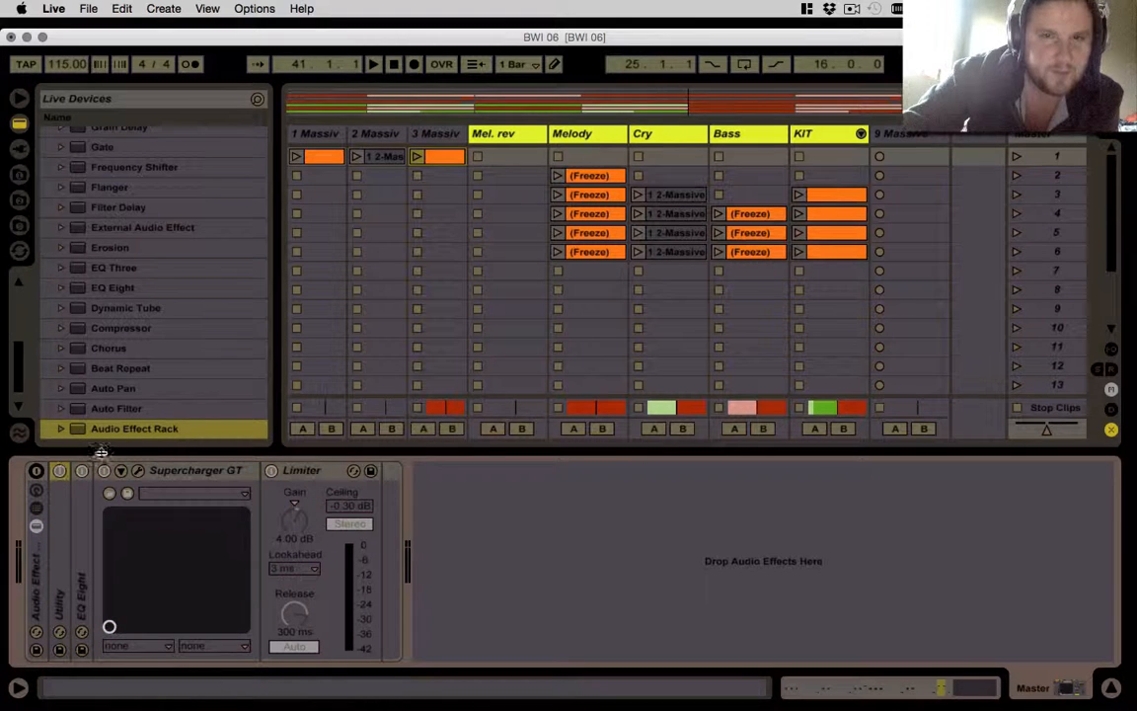
{"action": "key", "text": "Tab"}
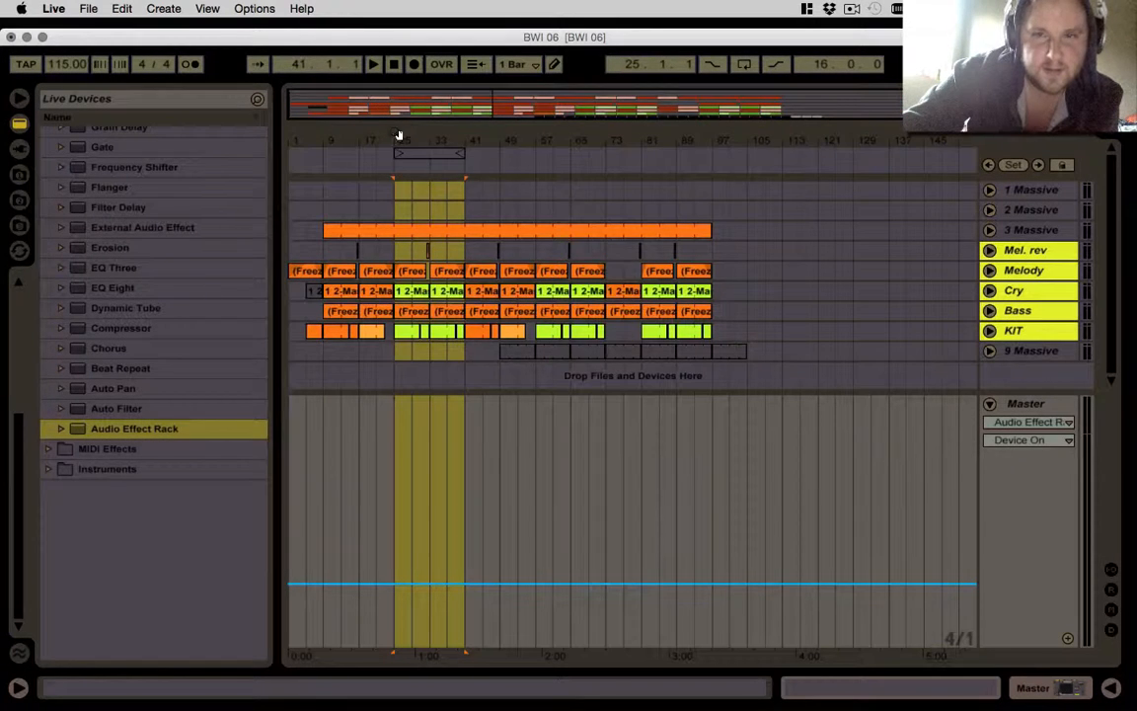
{"action": "left_click", "coordinate": [432, 158]}
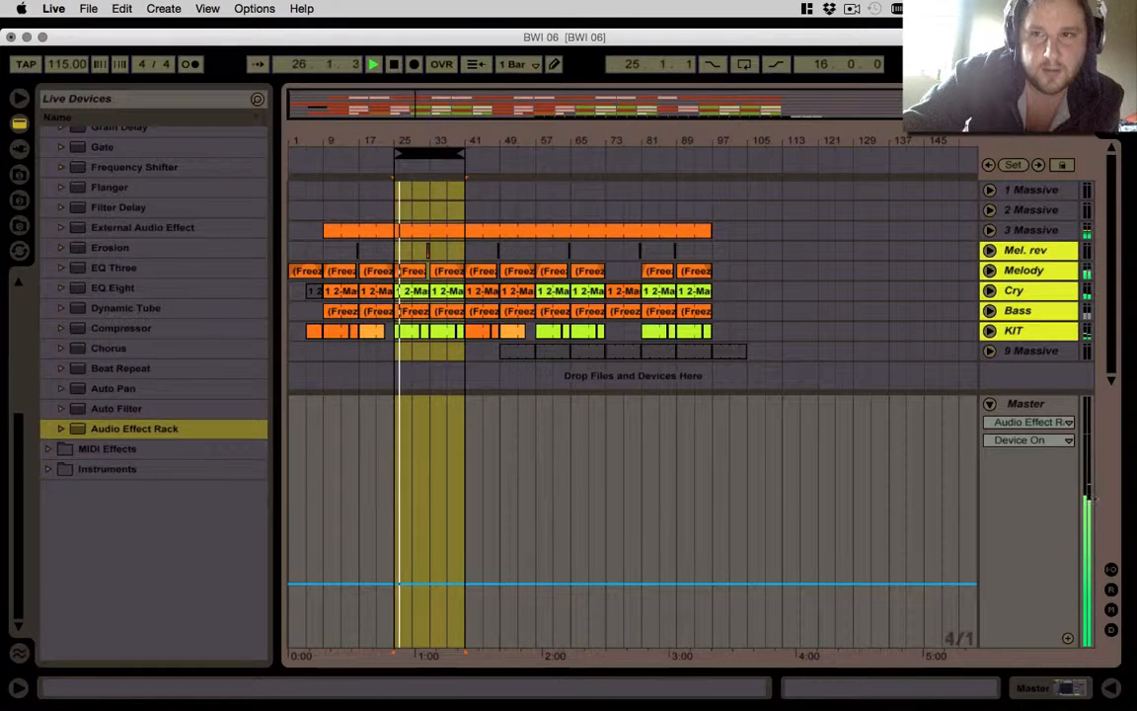
{"action": "left_click", "coordinate": [1027, 403]}
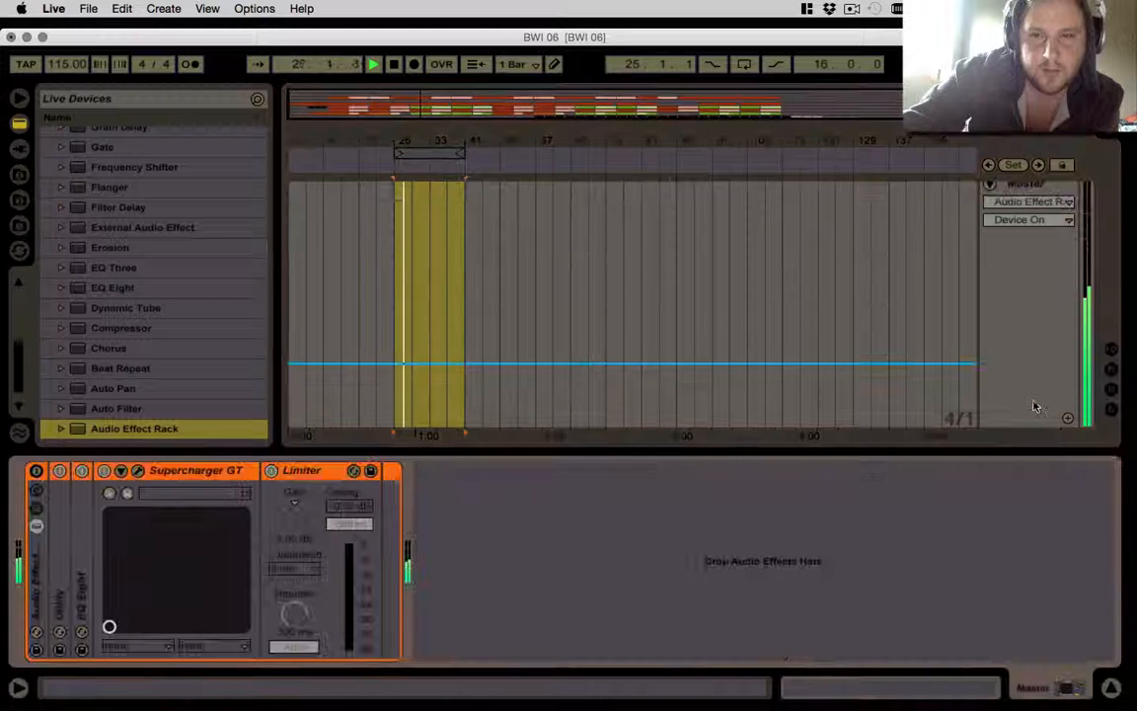
{"action": "left_click", "coordinate": [36, 472]}
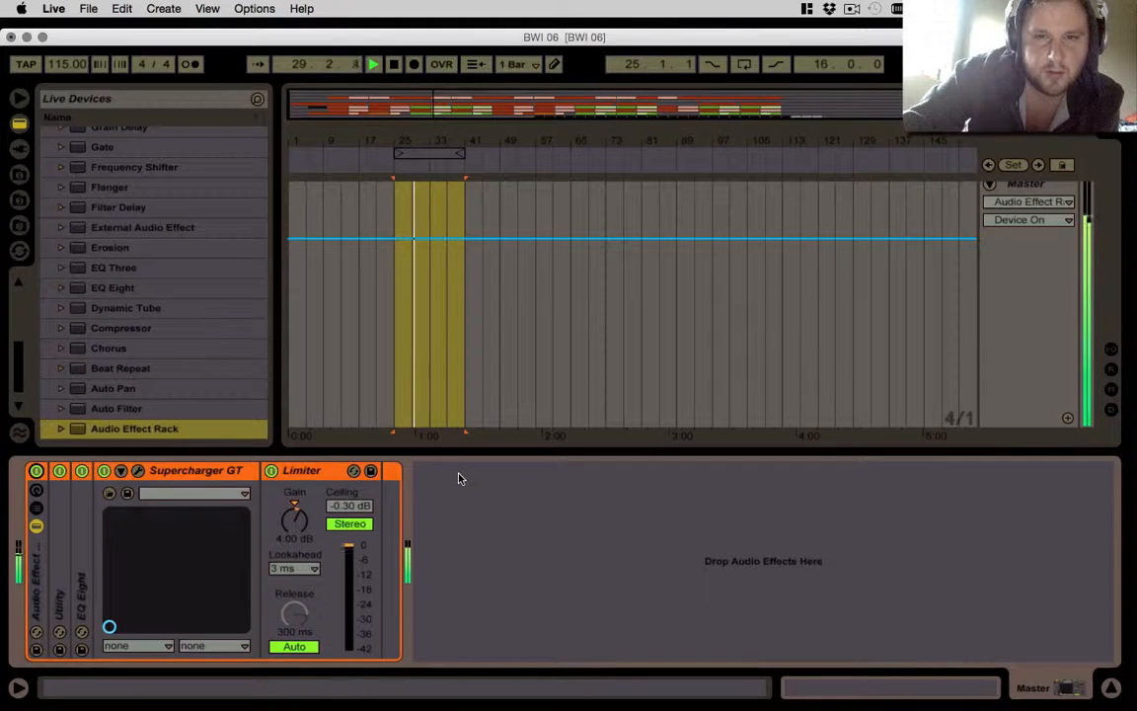
{"action": "key", "text": "space"}
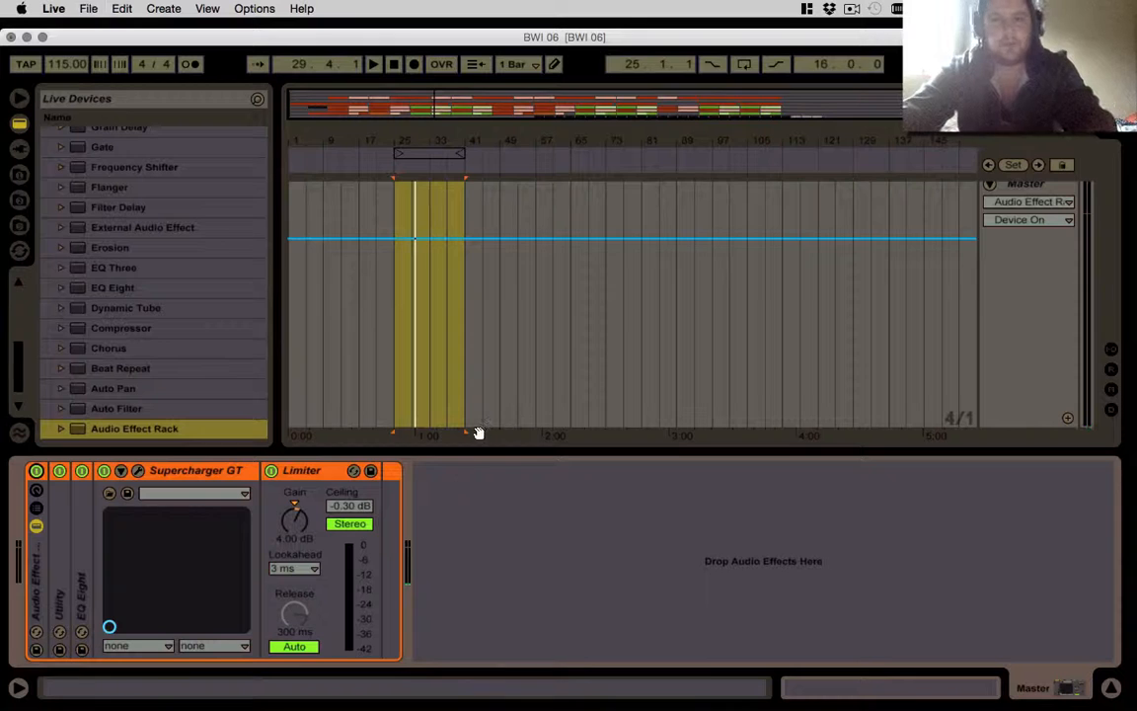
- Unfold Utility and EQ Eight inside the rack, review the Supercharger GT settings and close its window
{"action": "double_click", "coordinate": [59, 591]}
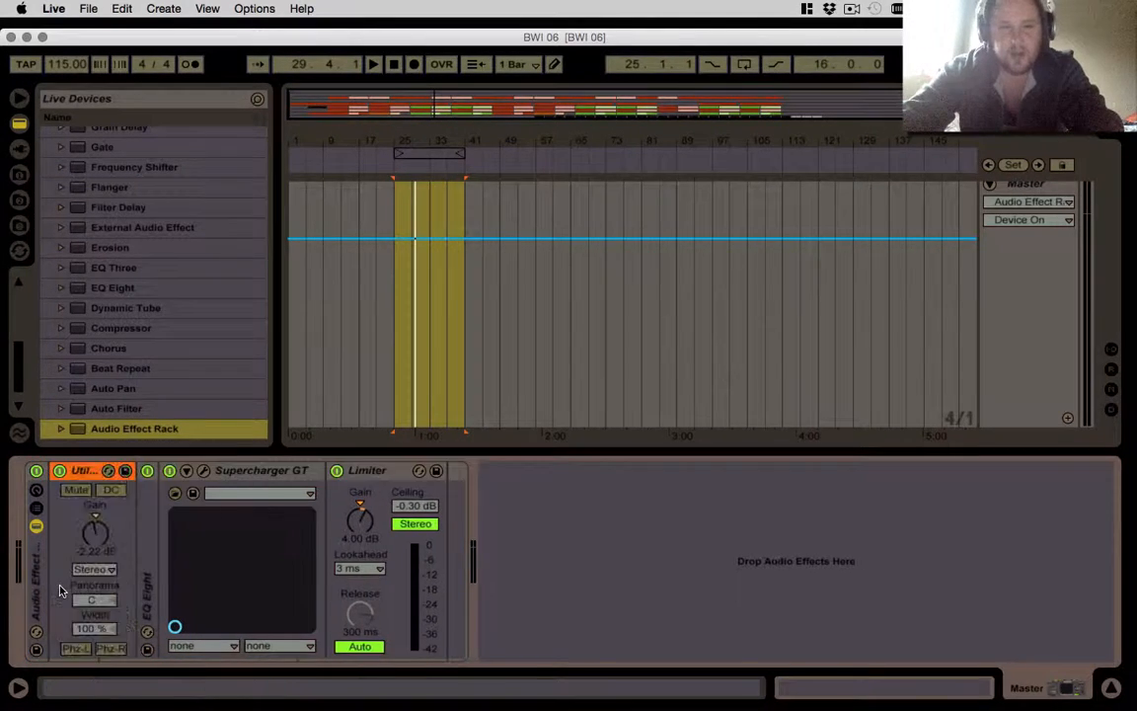
{"action": "double_click", "coordinate": [147, 545]}
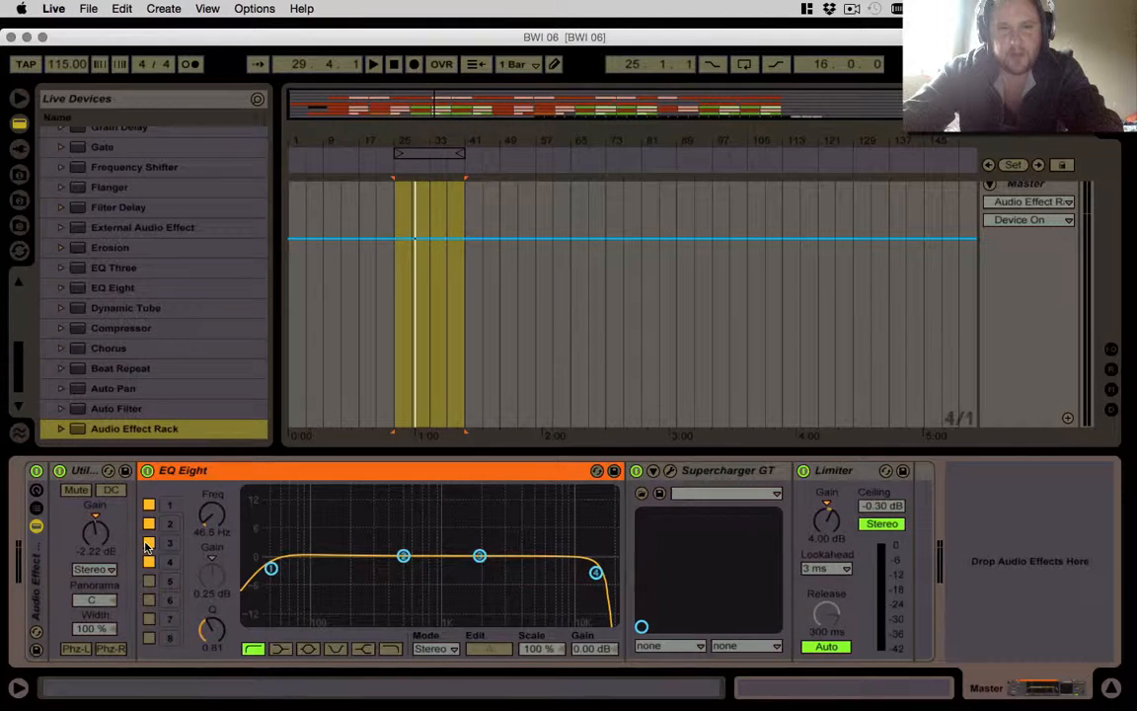
{"action": "left_click", "coordinate": [708, 474]}
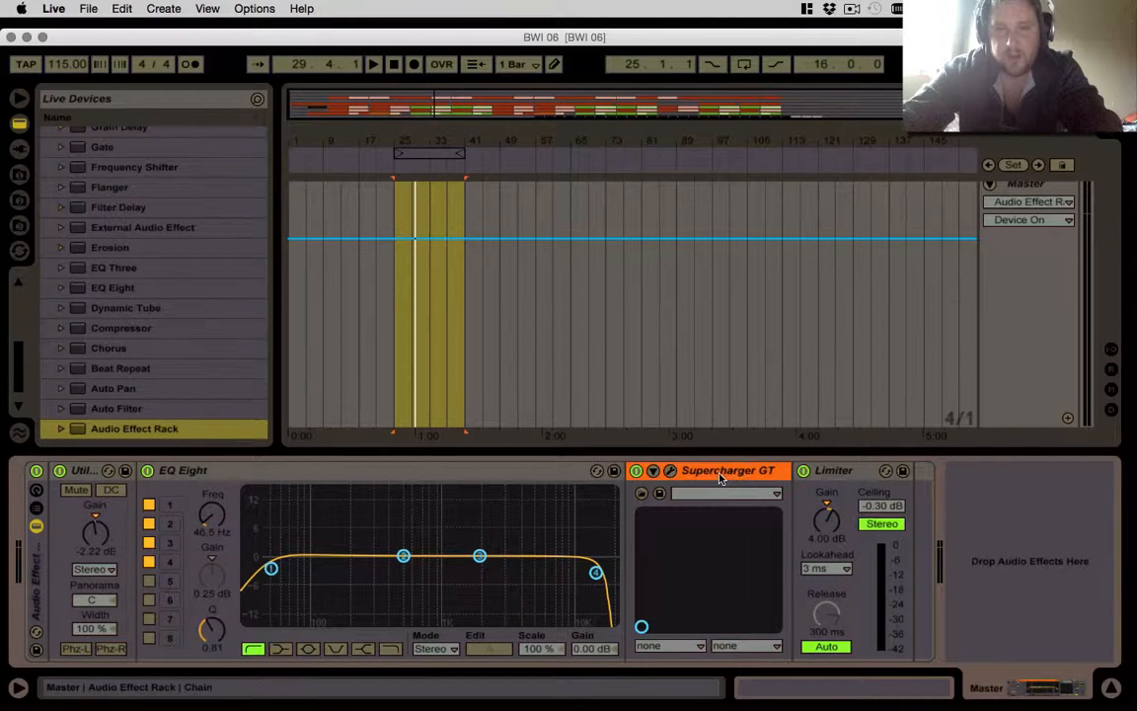
{"action": "double_click", "coordinate": [721, 474]}
{"action": "double_click", "coordinate": [636, 493]}
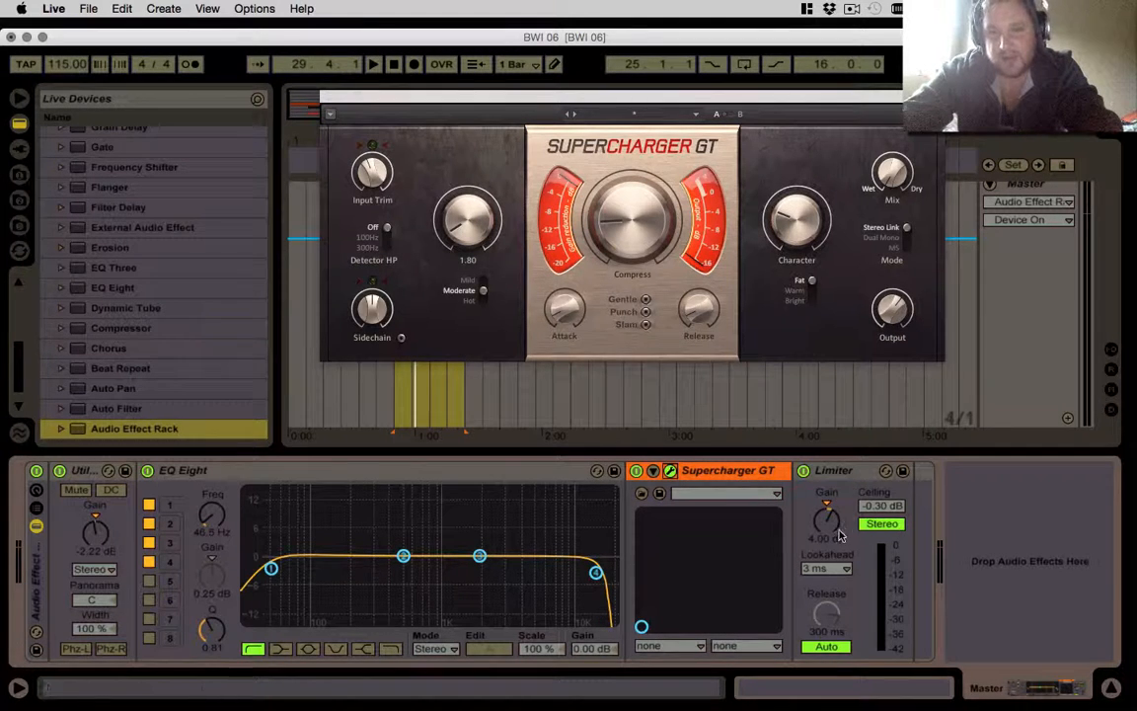
{"action": "mouse_move", "coordinate": [892, 313]}
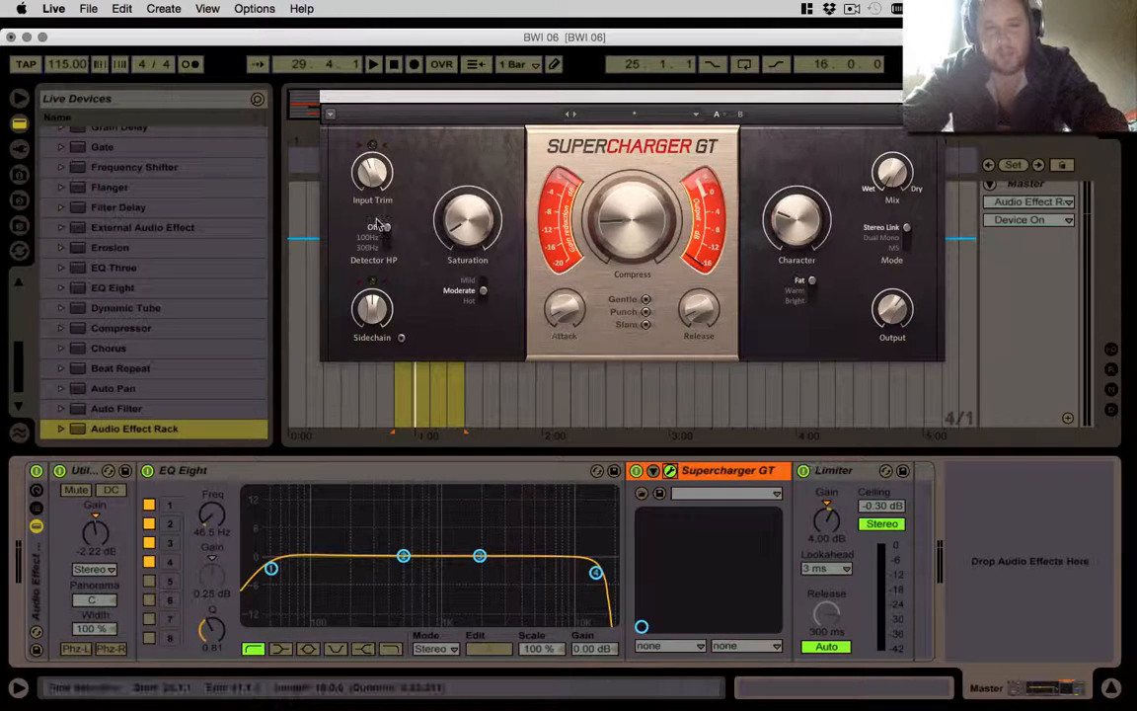
{"action": "left_click", "coordinate": [326, 99]}
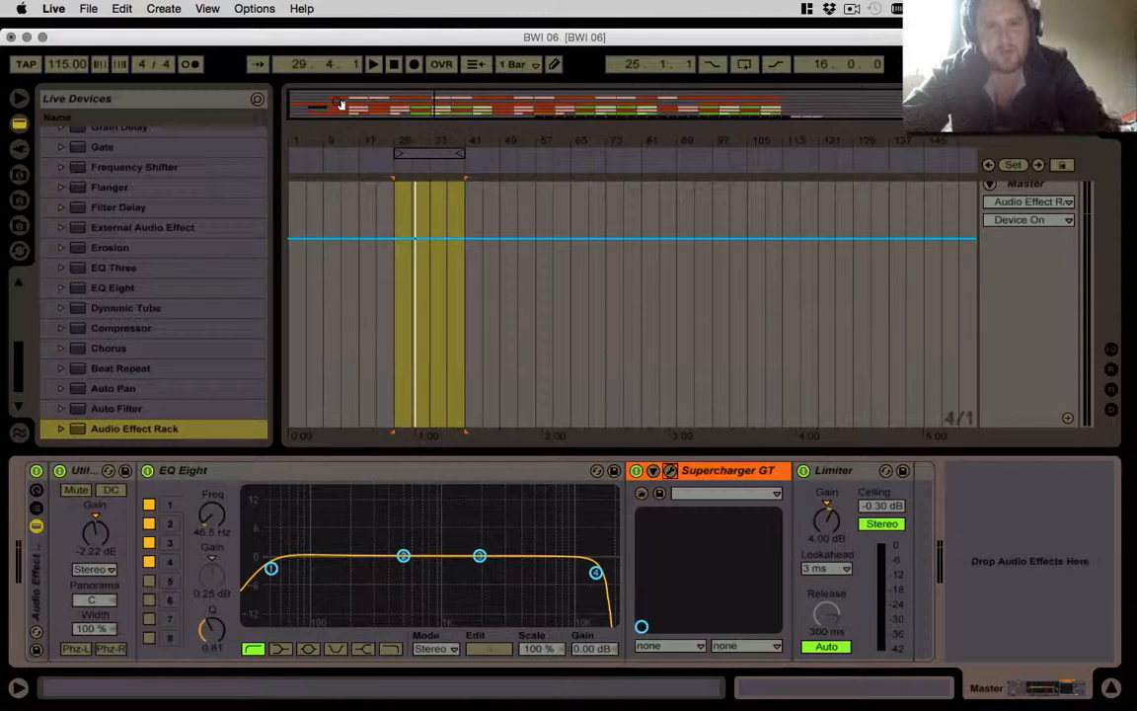